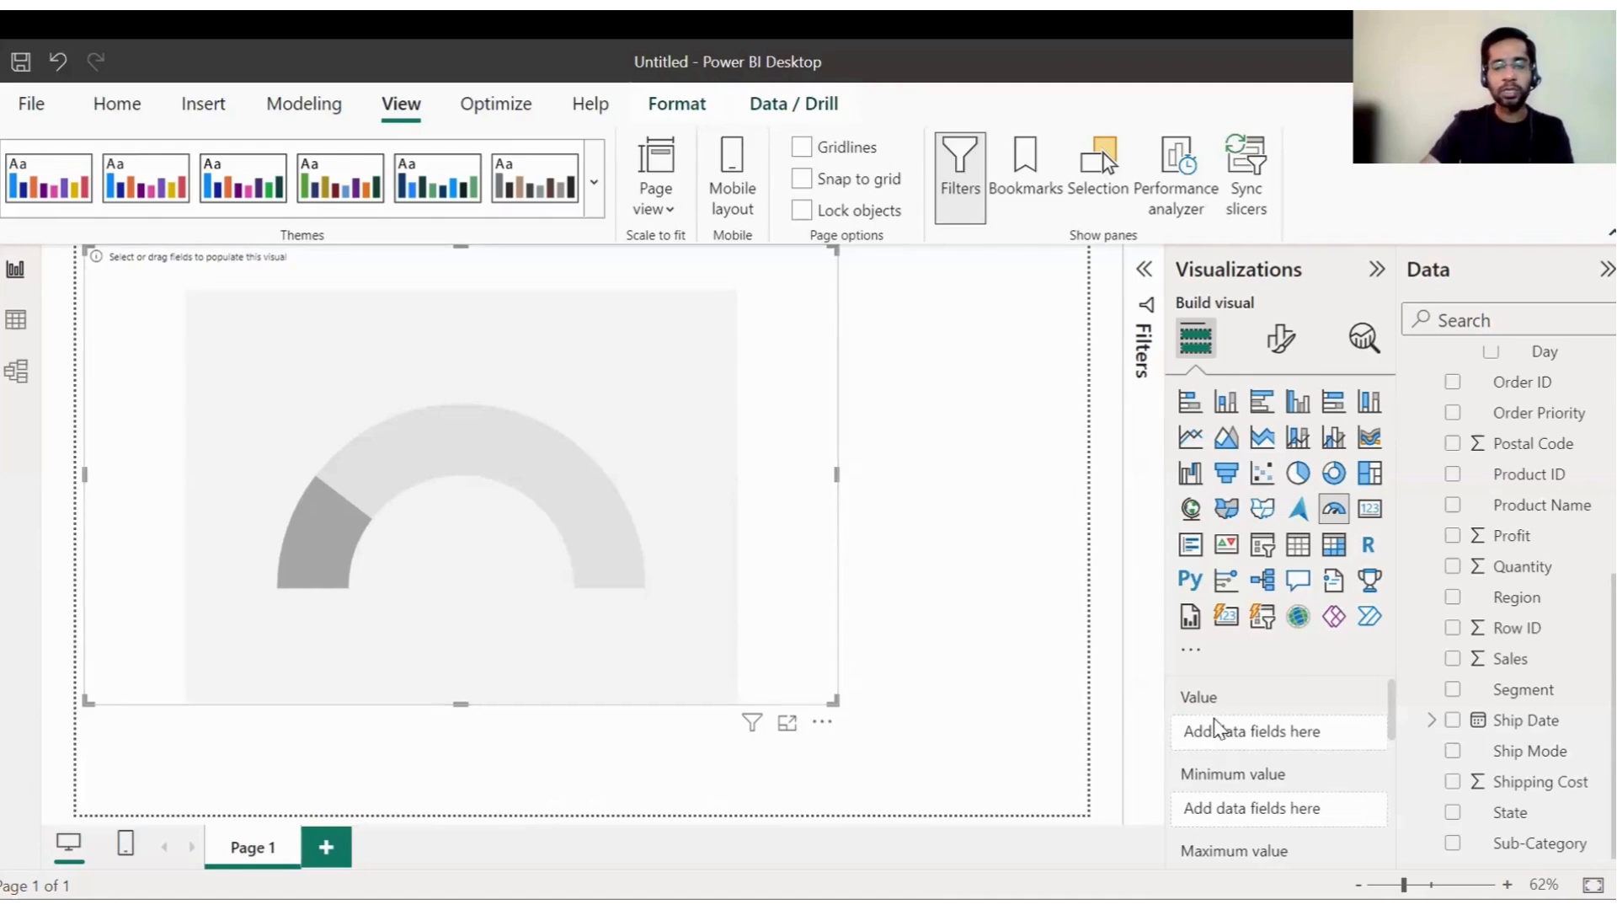
Assign the Sales field as the gauge chart's Value
scroll(1276, 701, down, 1)
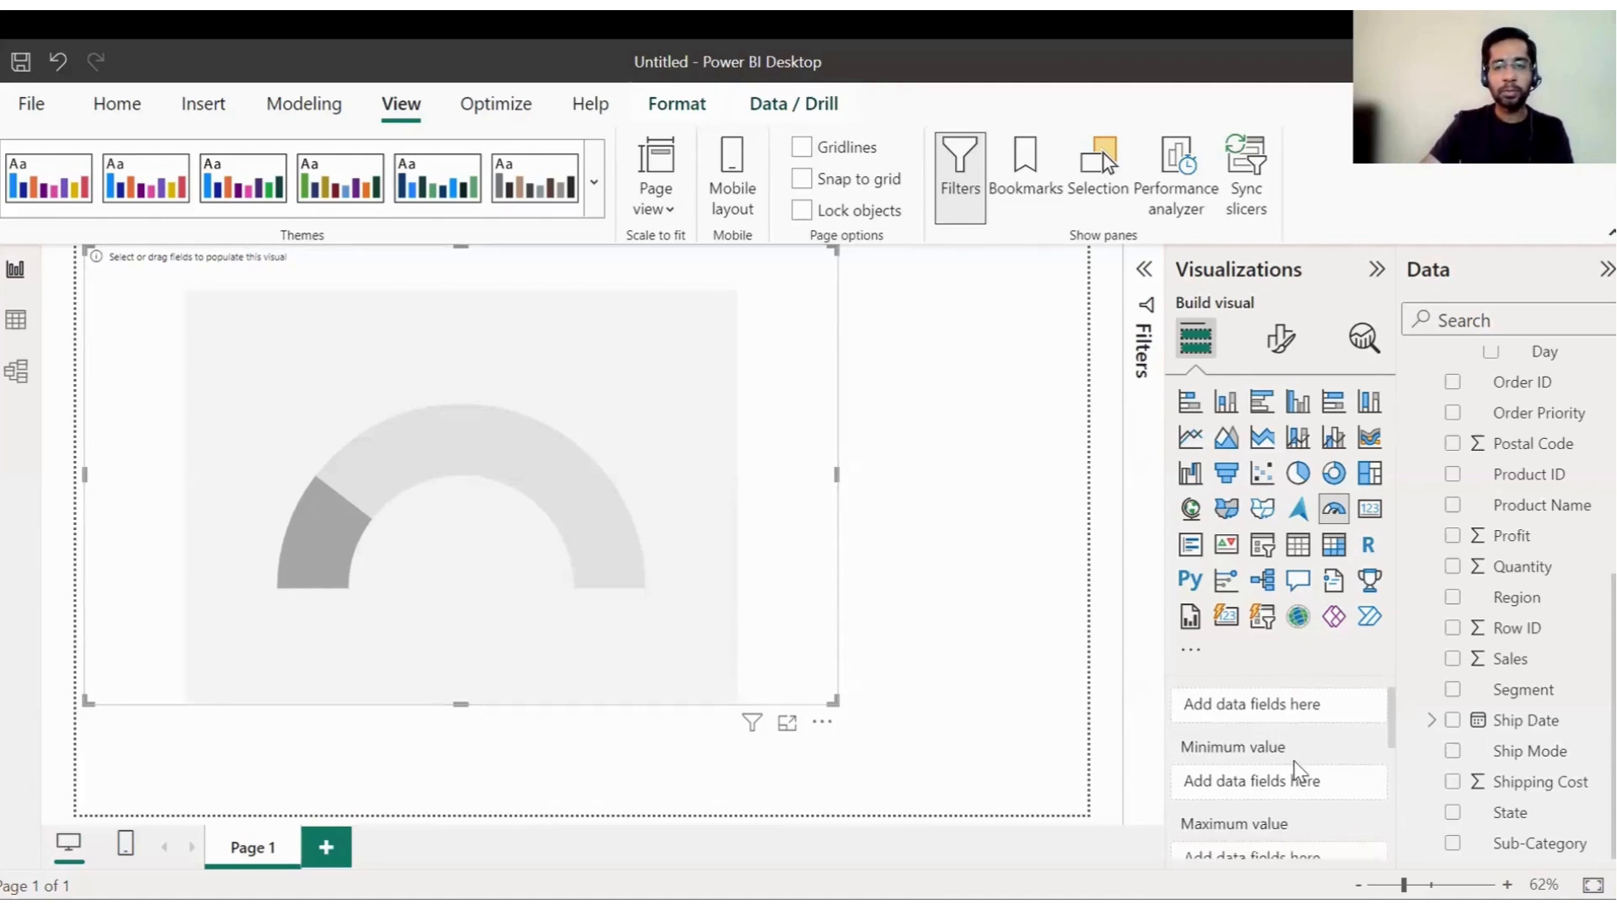
scroll(1297, 766, down, 4)
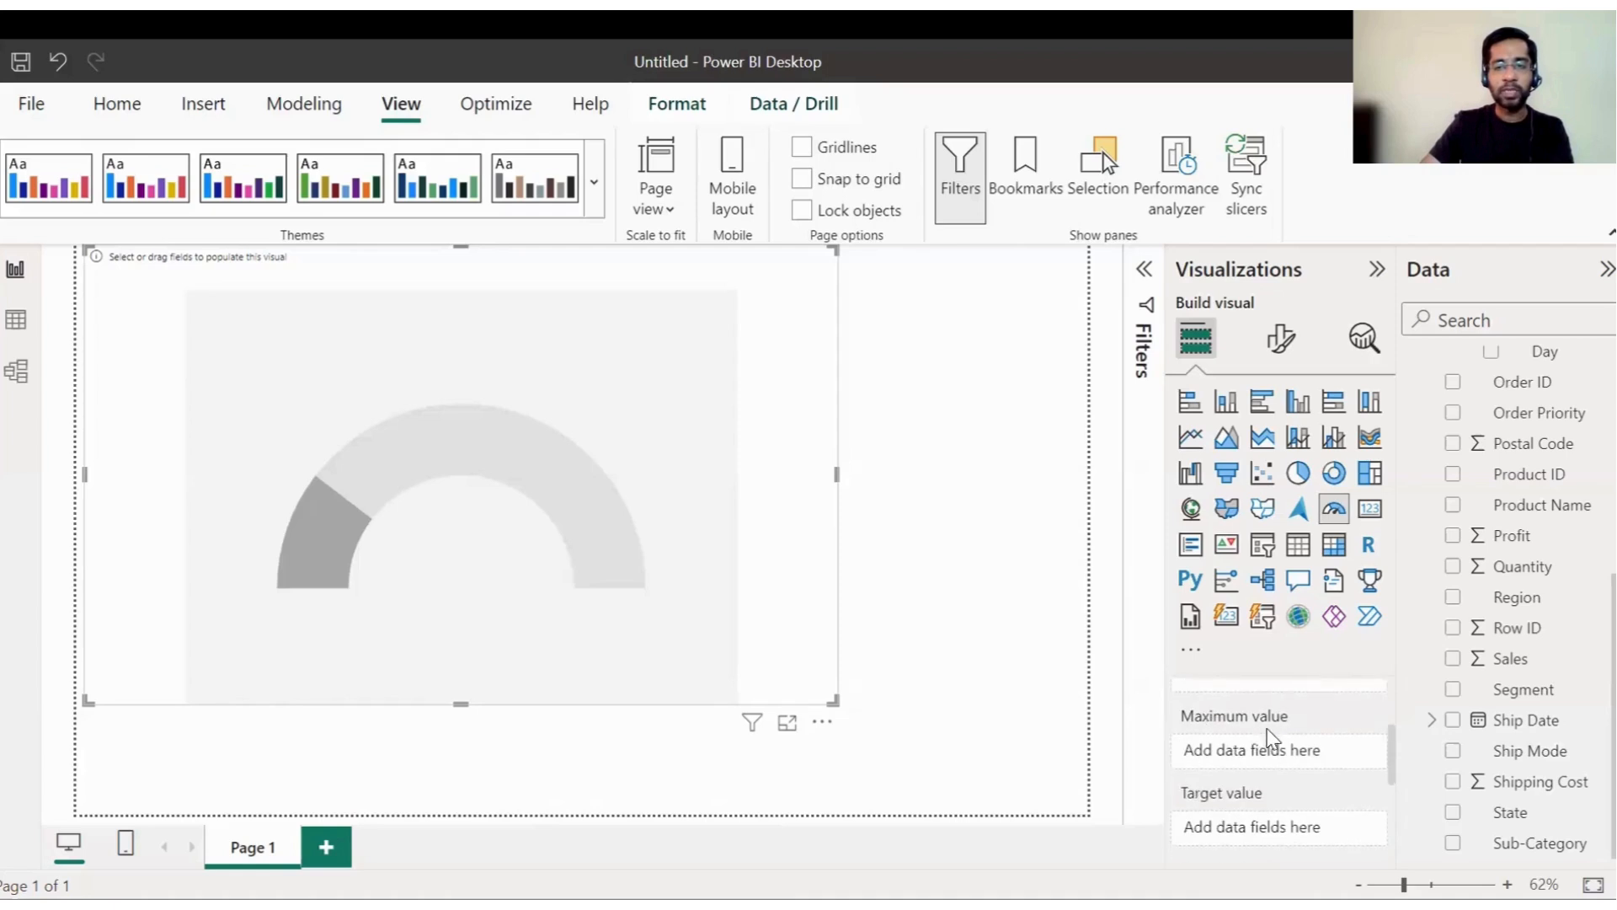
scroll(1263, 741, down, 3)
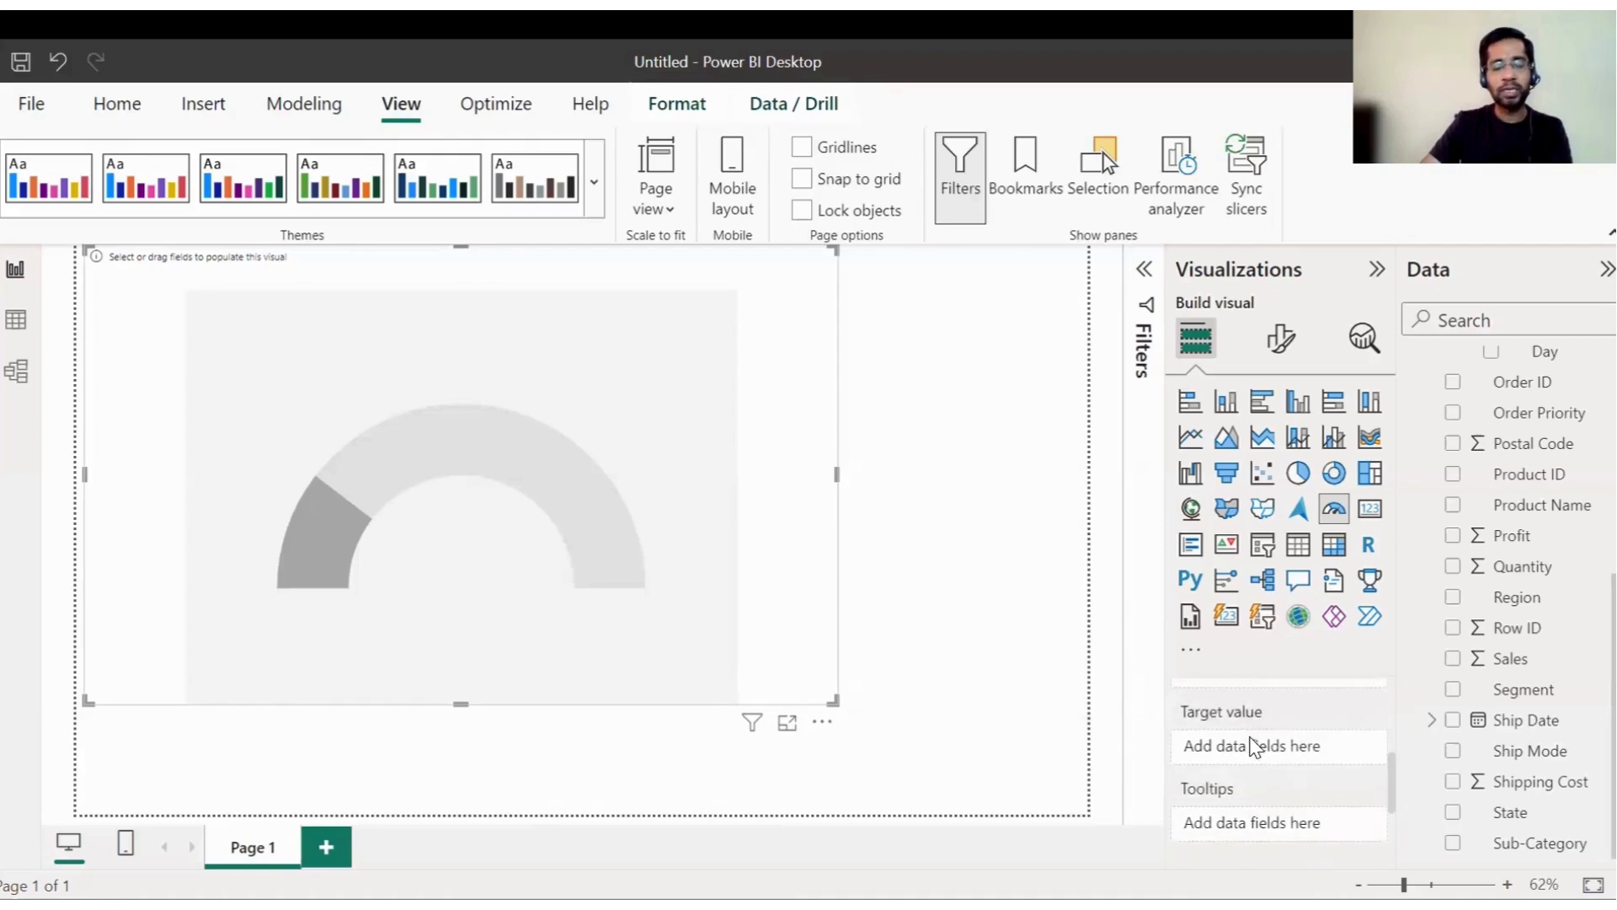
scroll(1255, 746, up, 8)
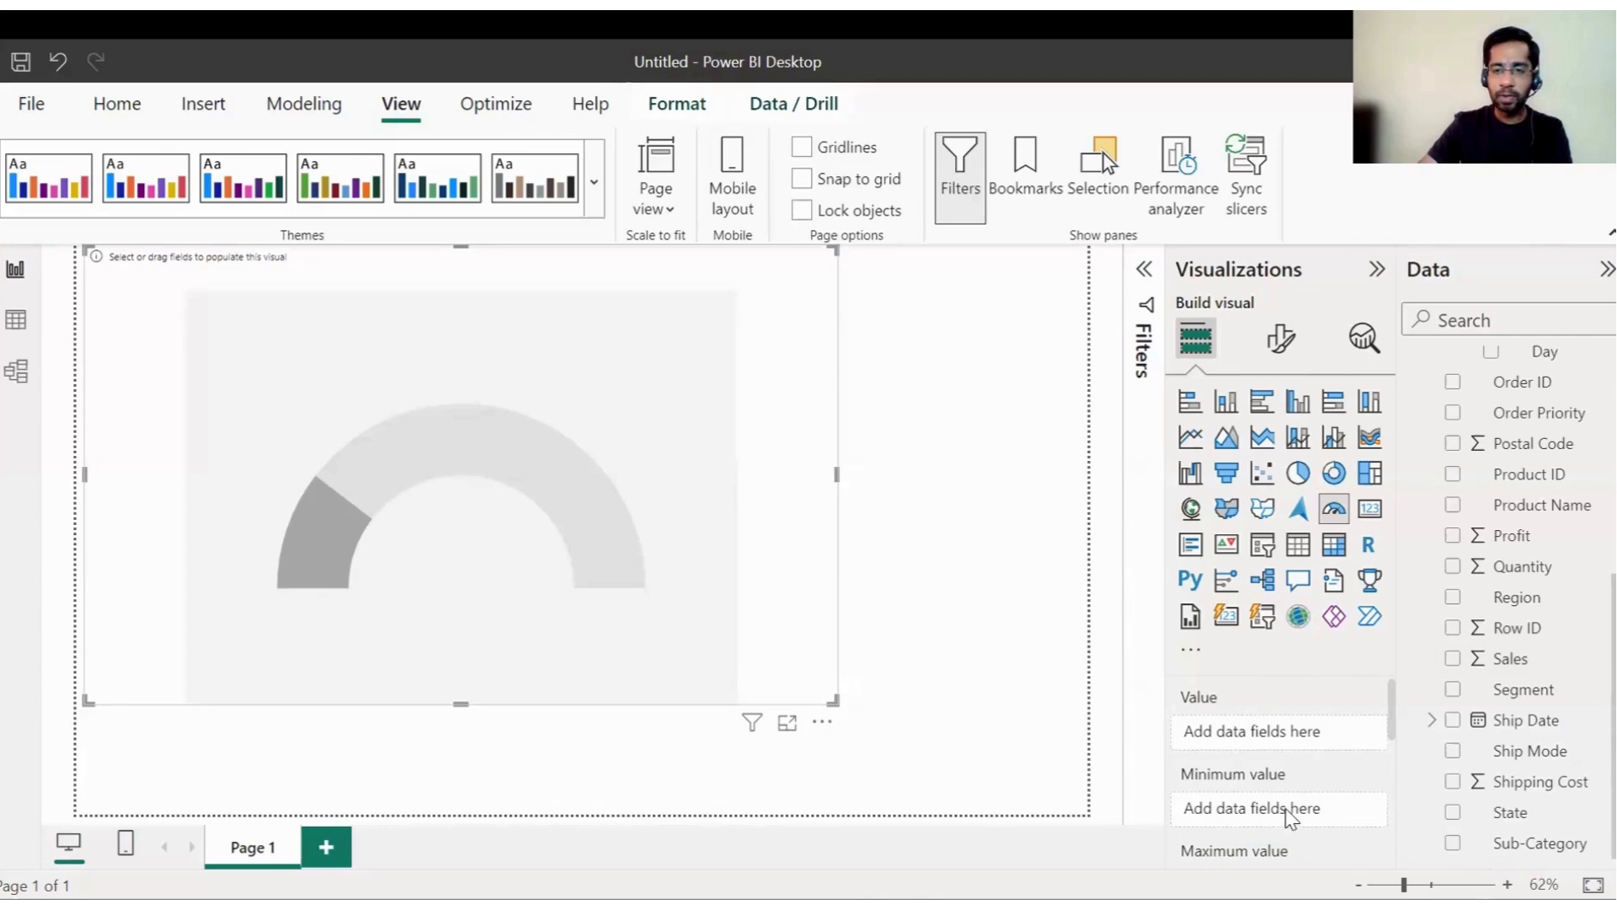
drag(1526, 674, 1287, 733)
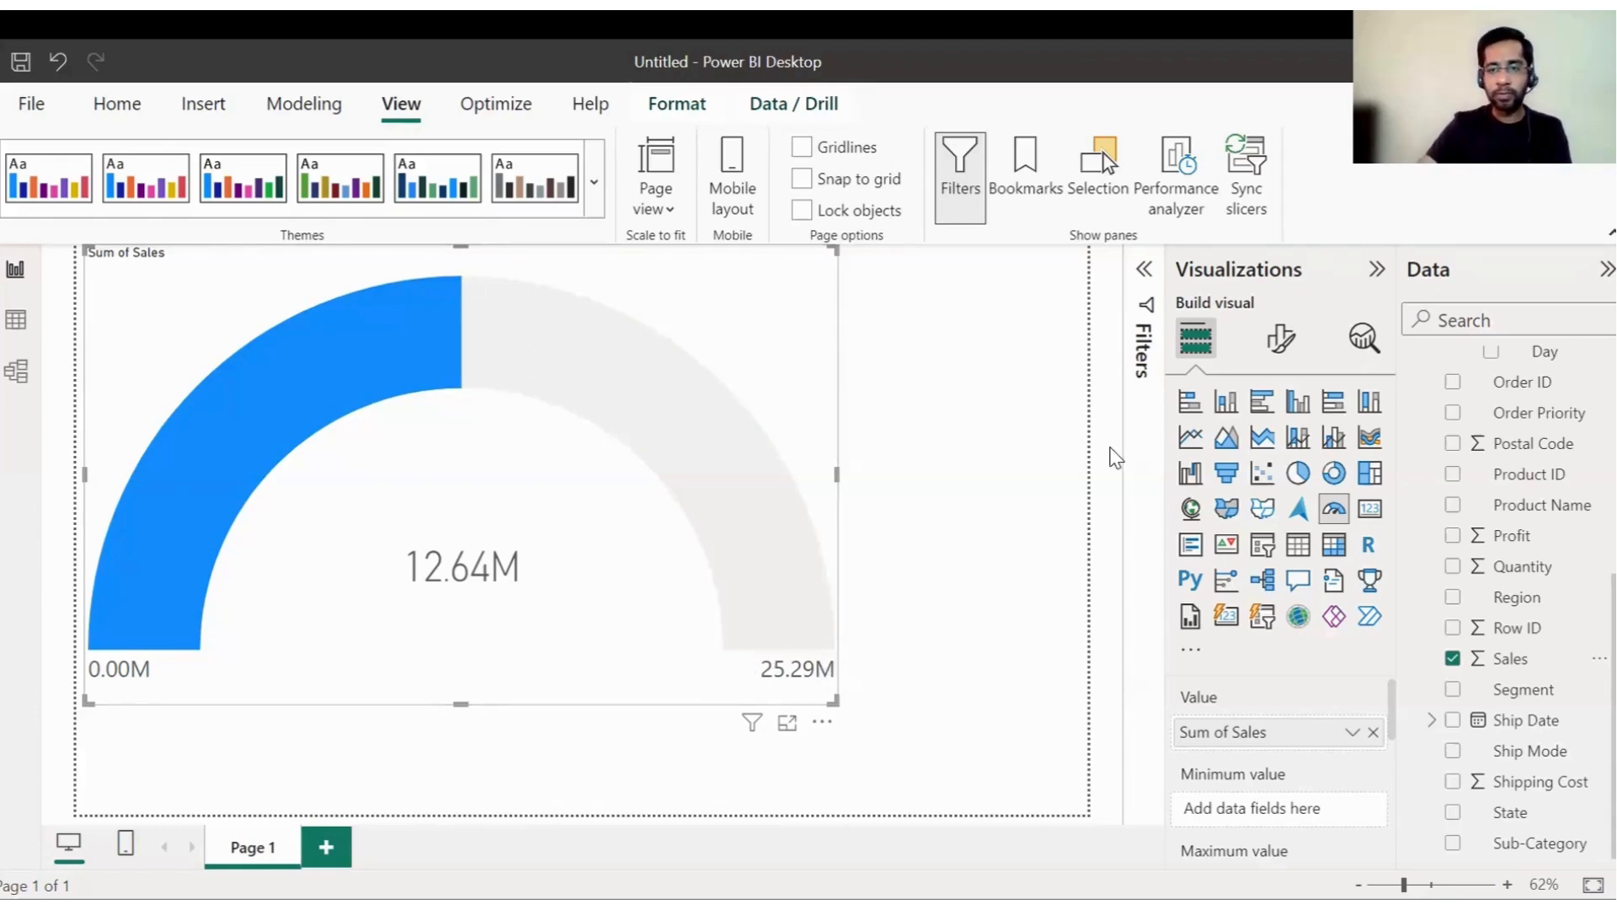
Start a new measure and name it "Target sales" in its formula
scroll(1251, 752, down, 1)
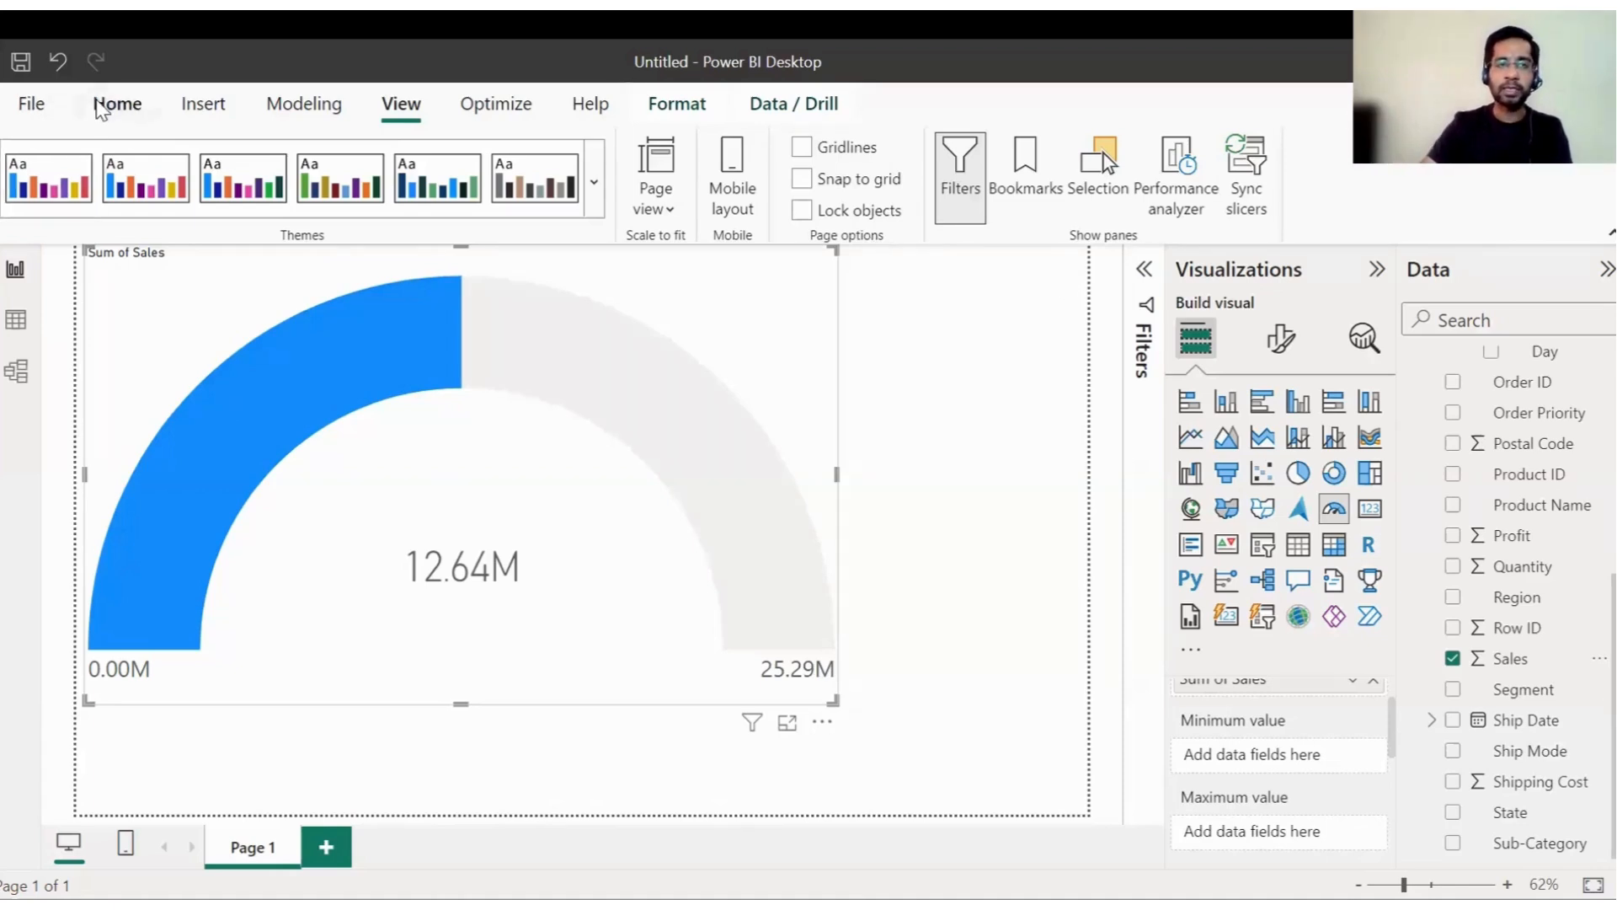
click(115, 103)
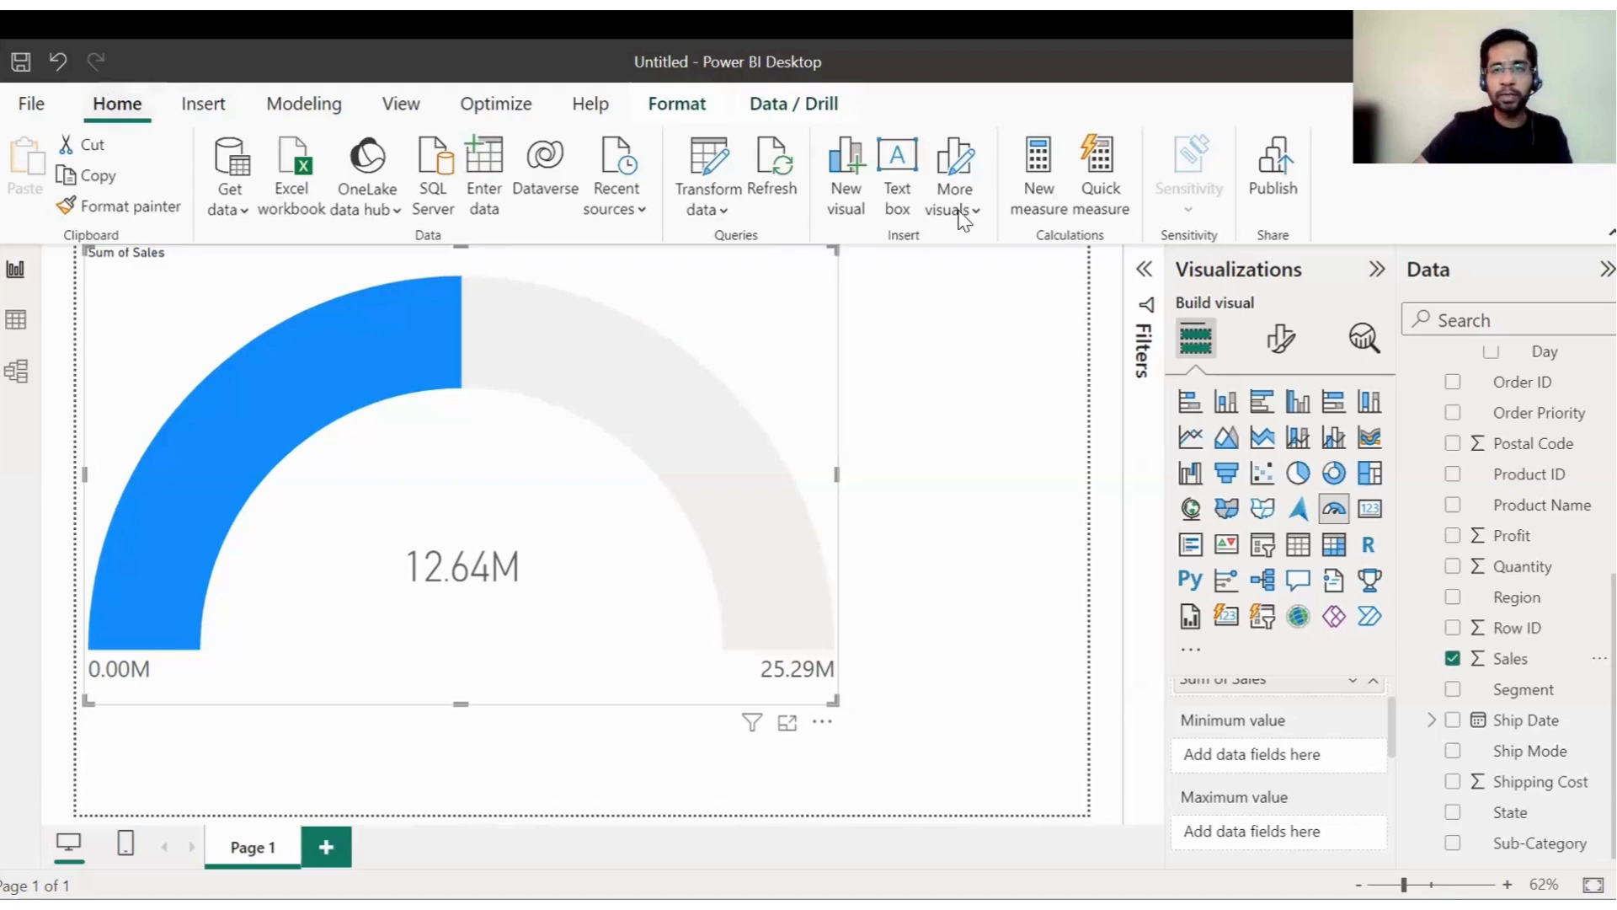
click(1037, 165)
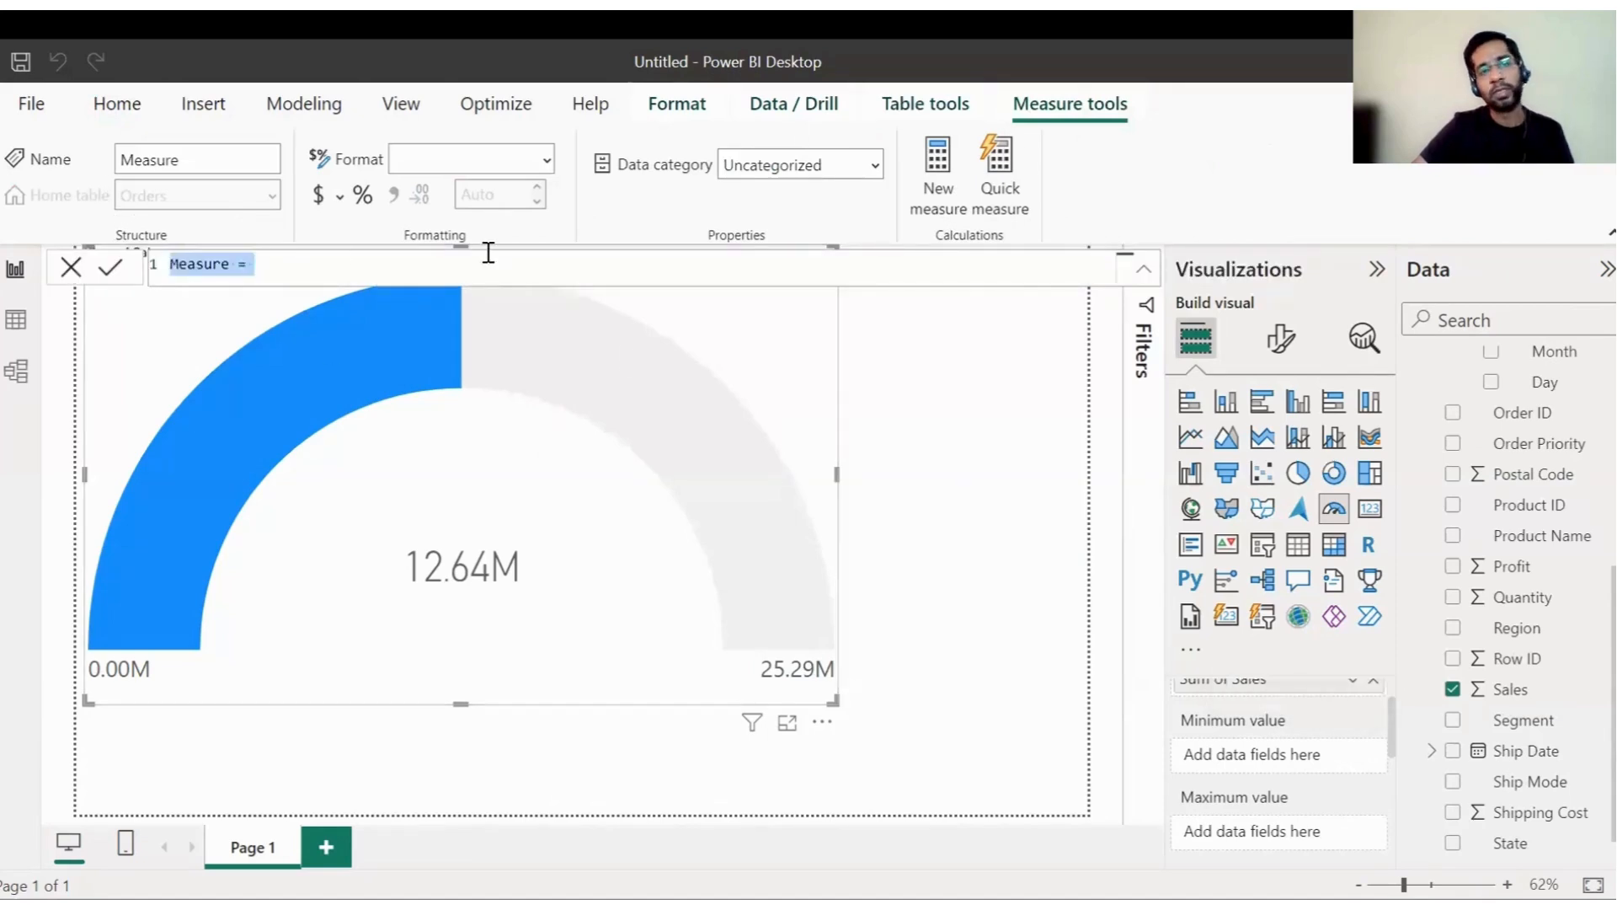
click(229, 266)
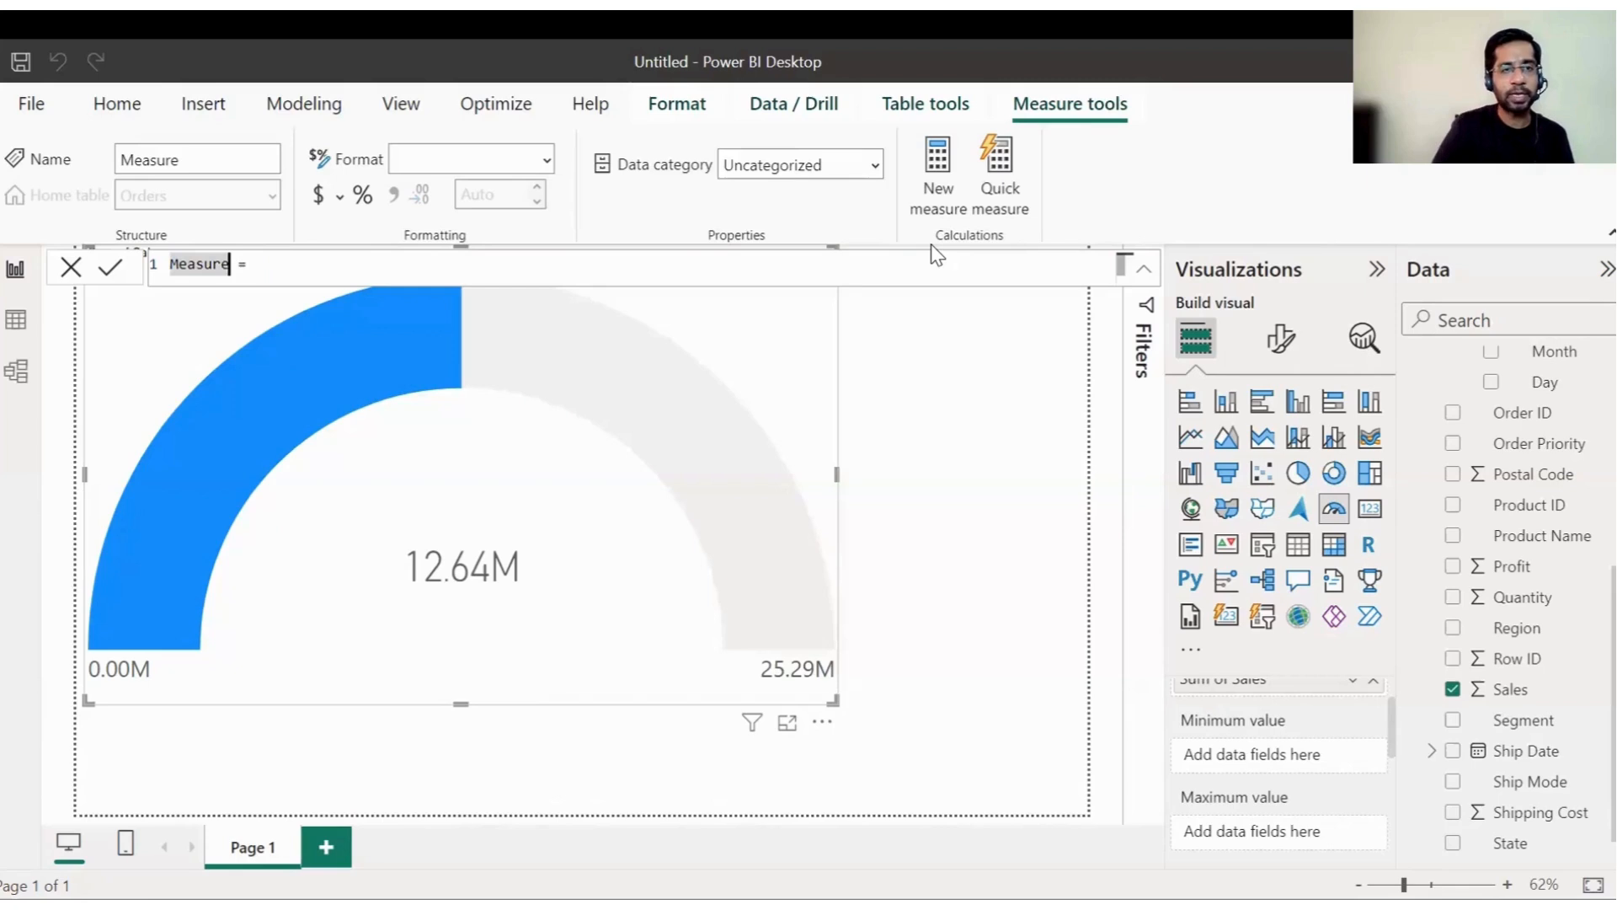
double_click(190, 266)
text(Target sales =)
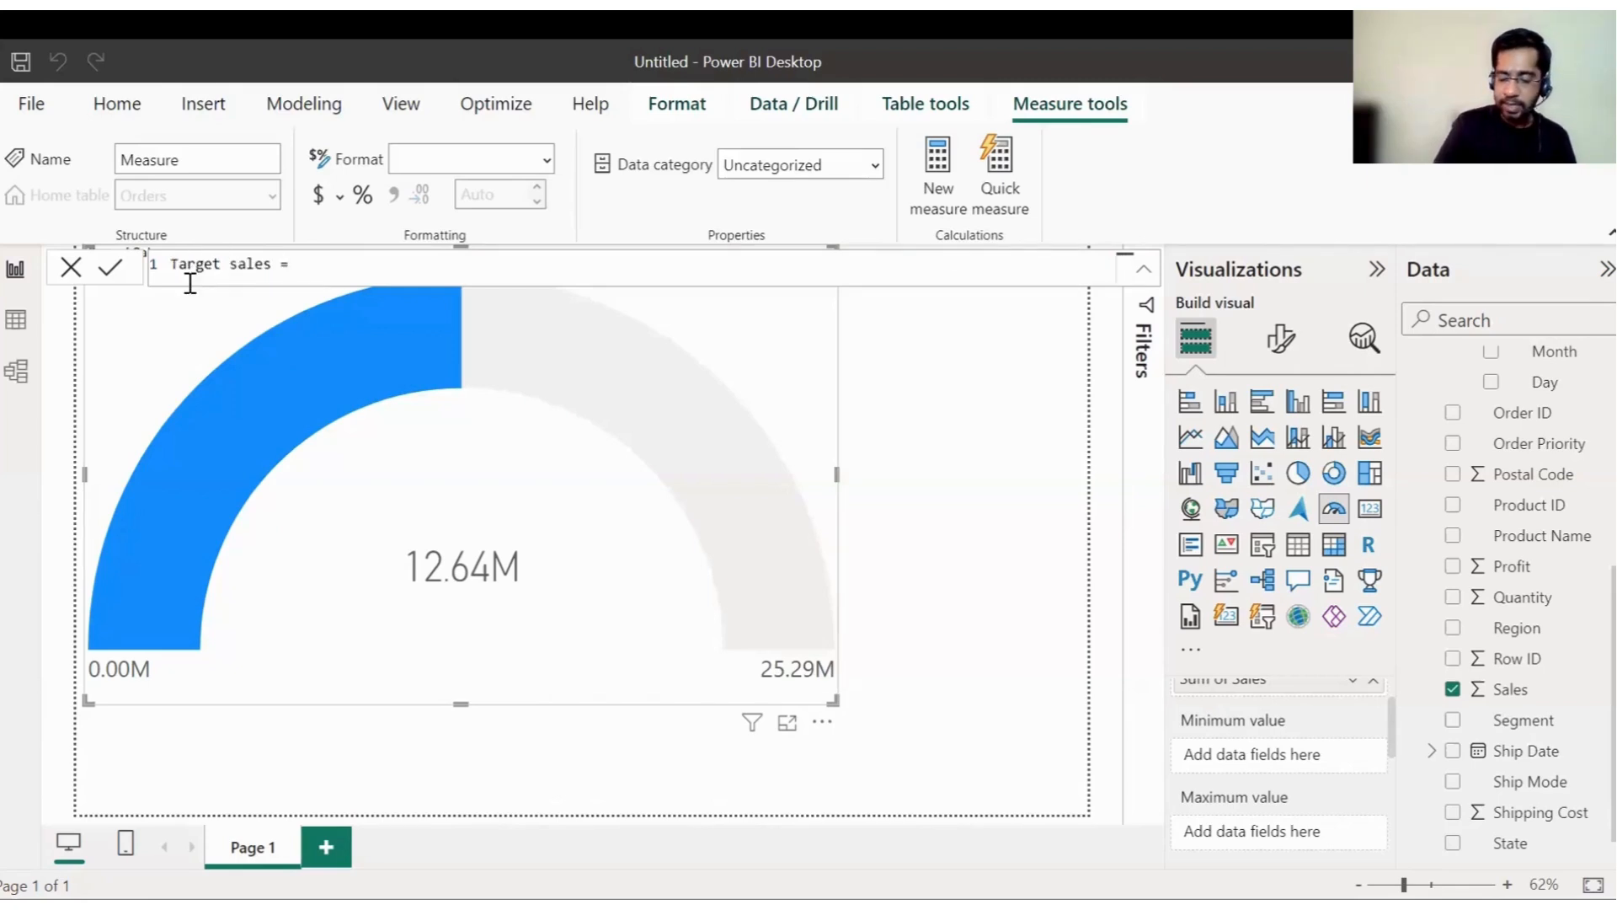
Define the Target sales formula as 1.25* SUM(Orders[Sales])
text(1.25)
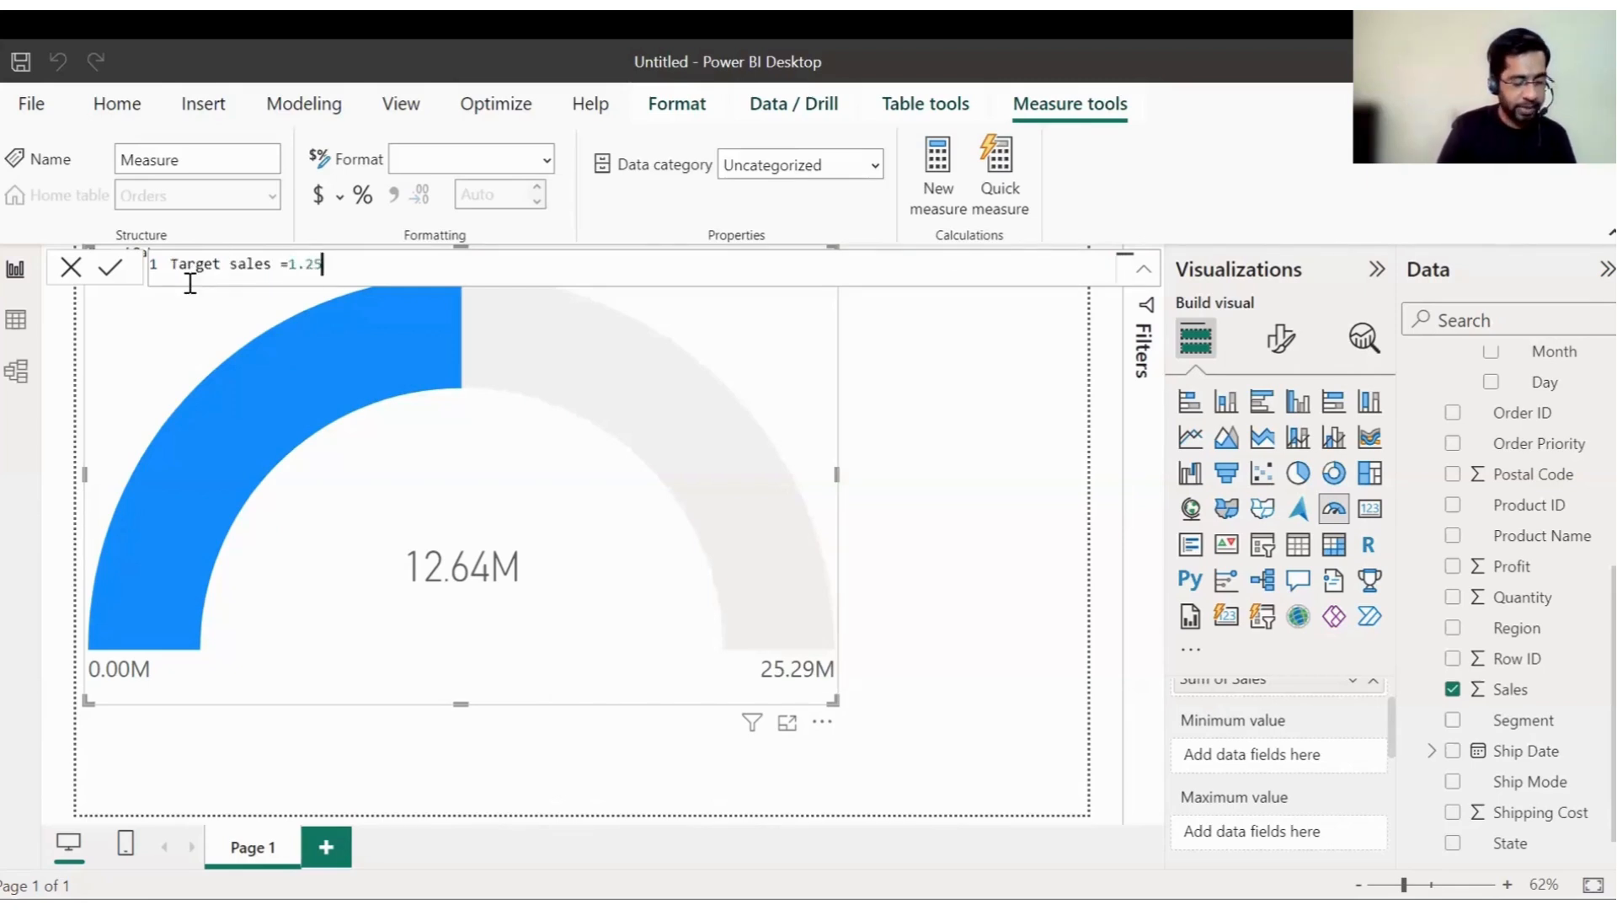
text(*orders)
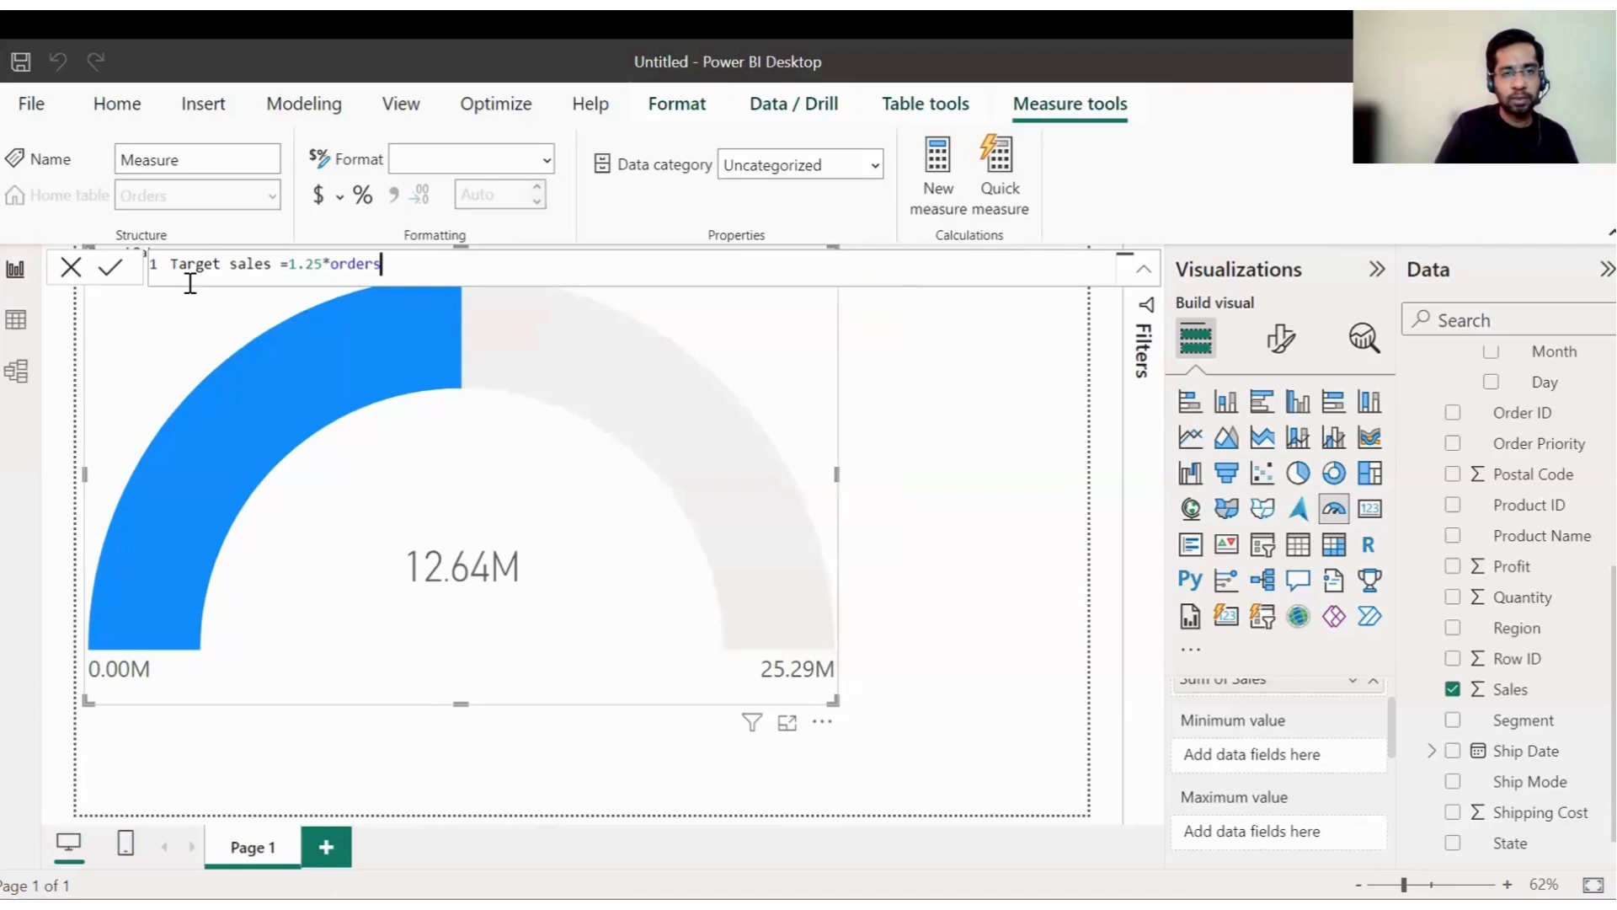
key(BackSpace)
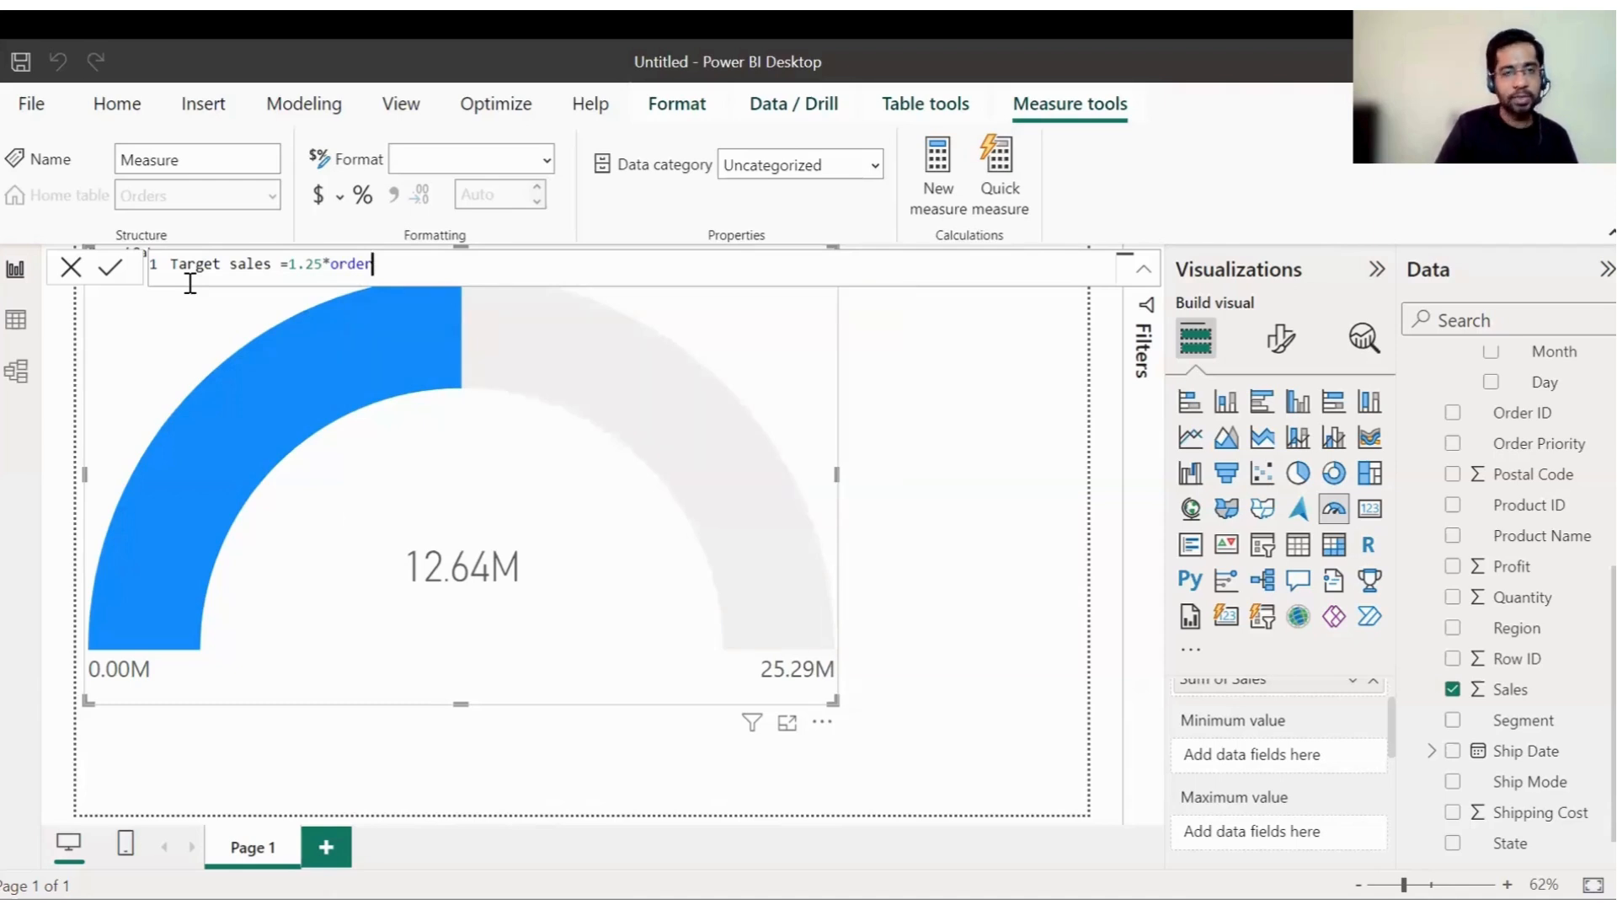
key(shift+Left)
key(shift+Left)
key(shift+Left)
key(shift+Left)
key(shift+Left)
text(r)
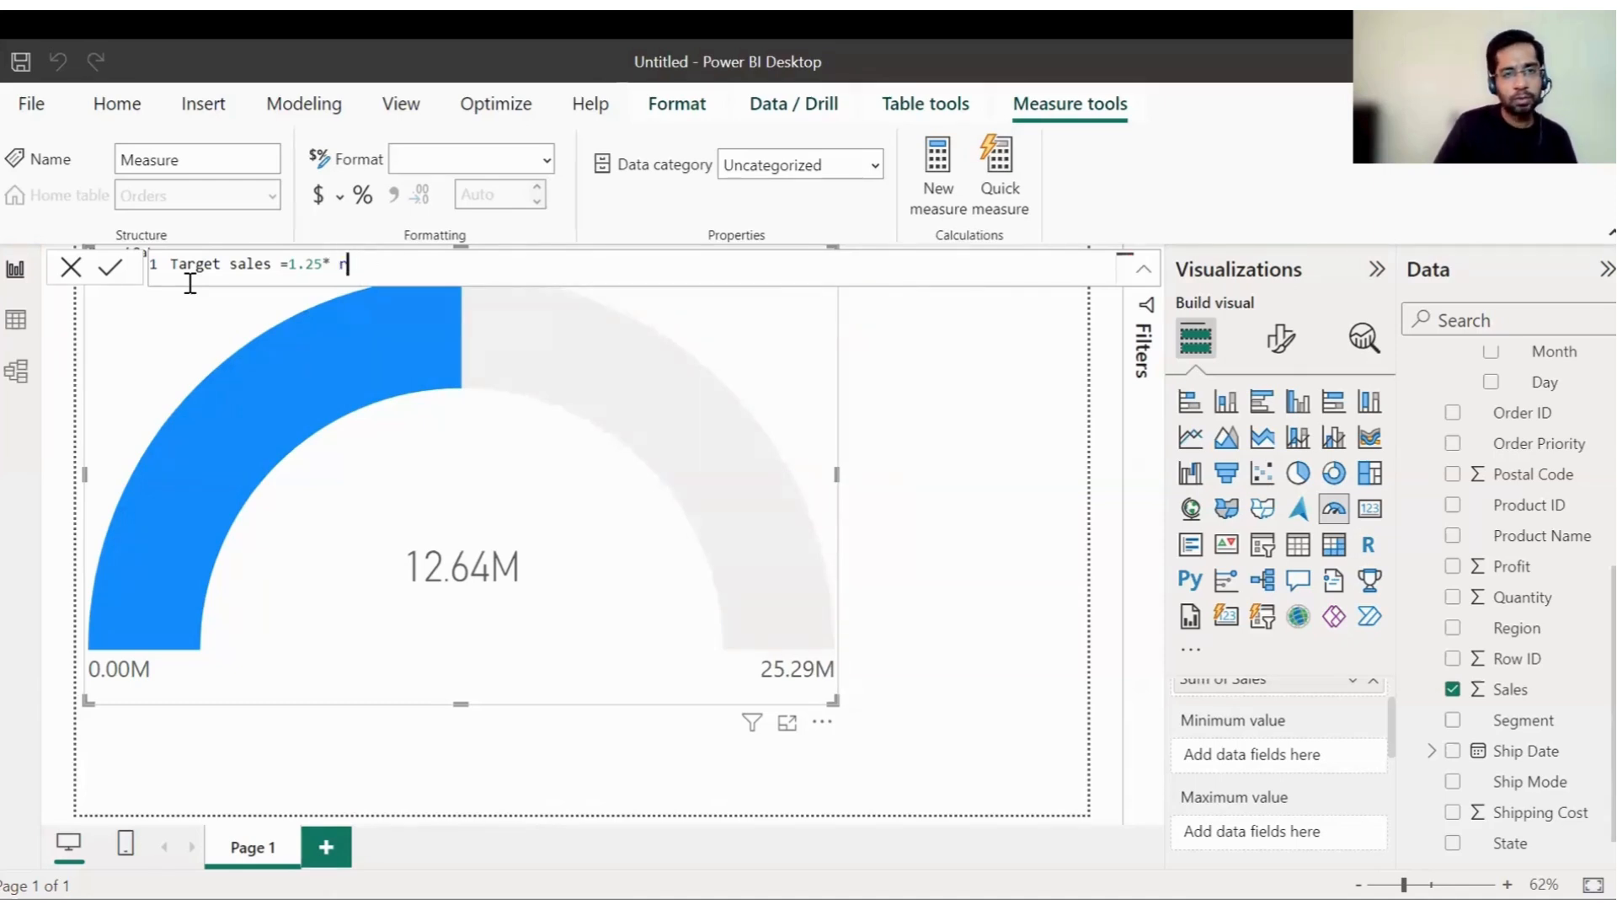
key(BackSpace)
text(sum)
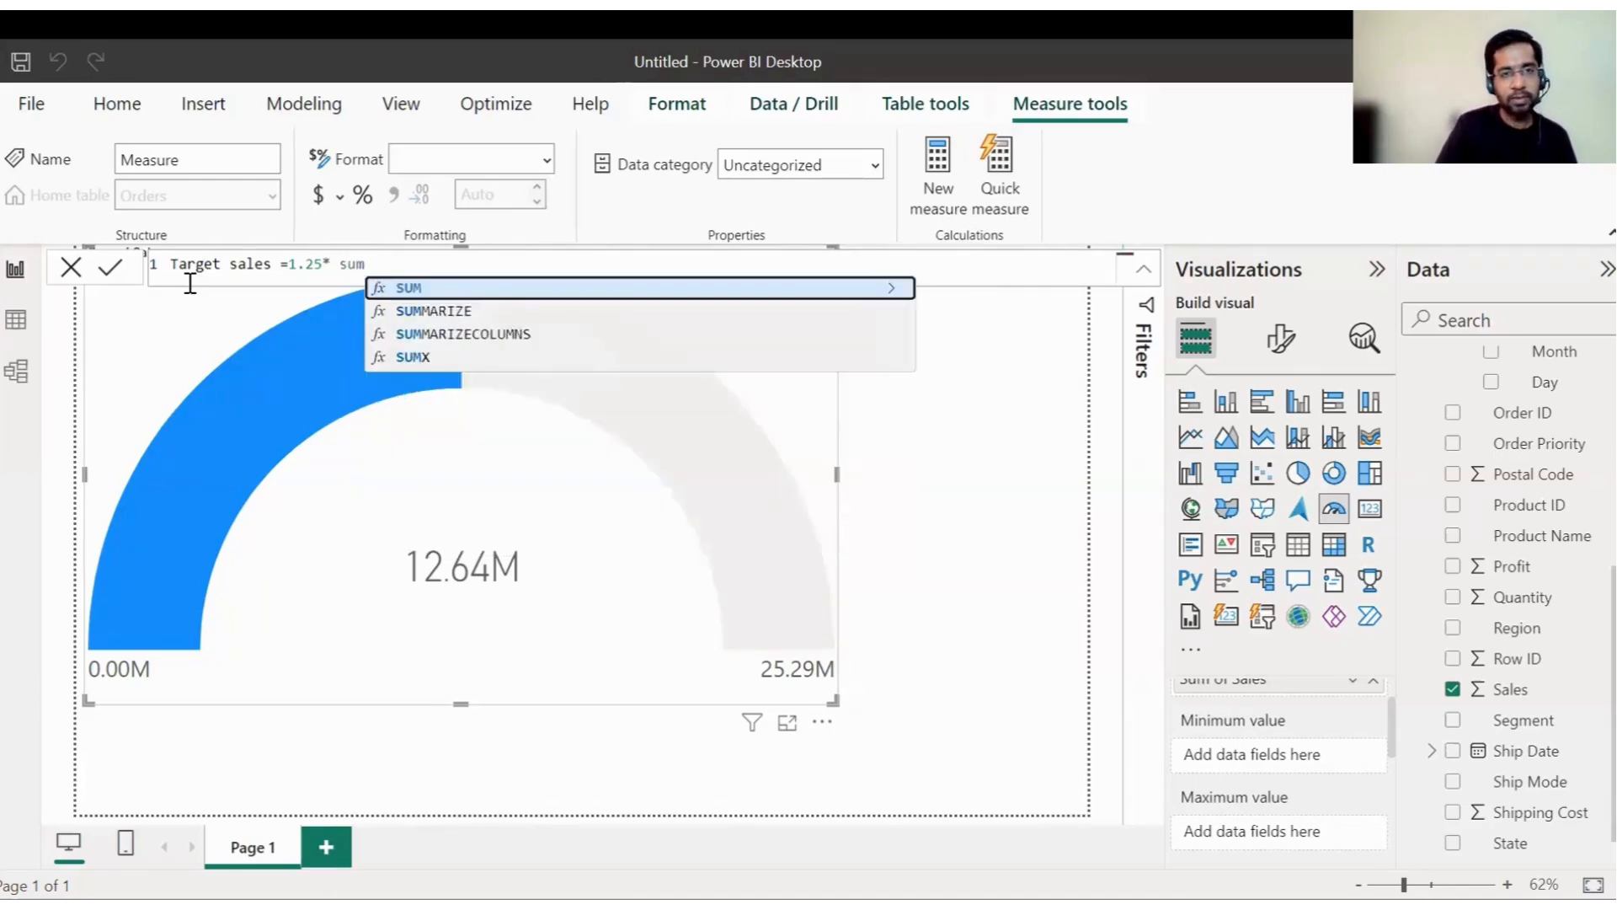
key(Tab)
key(Down)
key(Down)
key(Down)
key(Down)
key(Down)
key(Down)
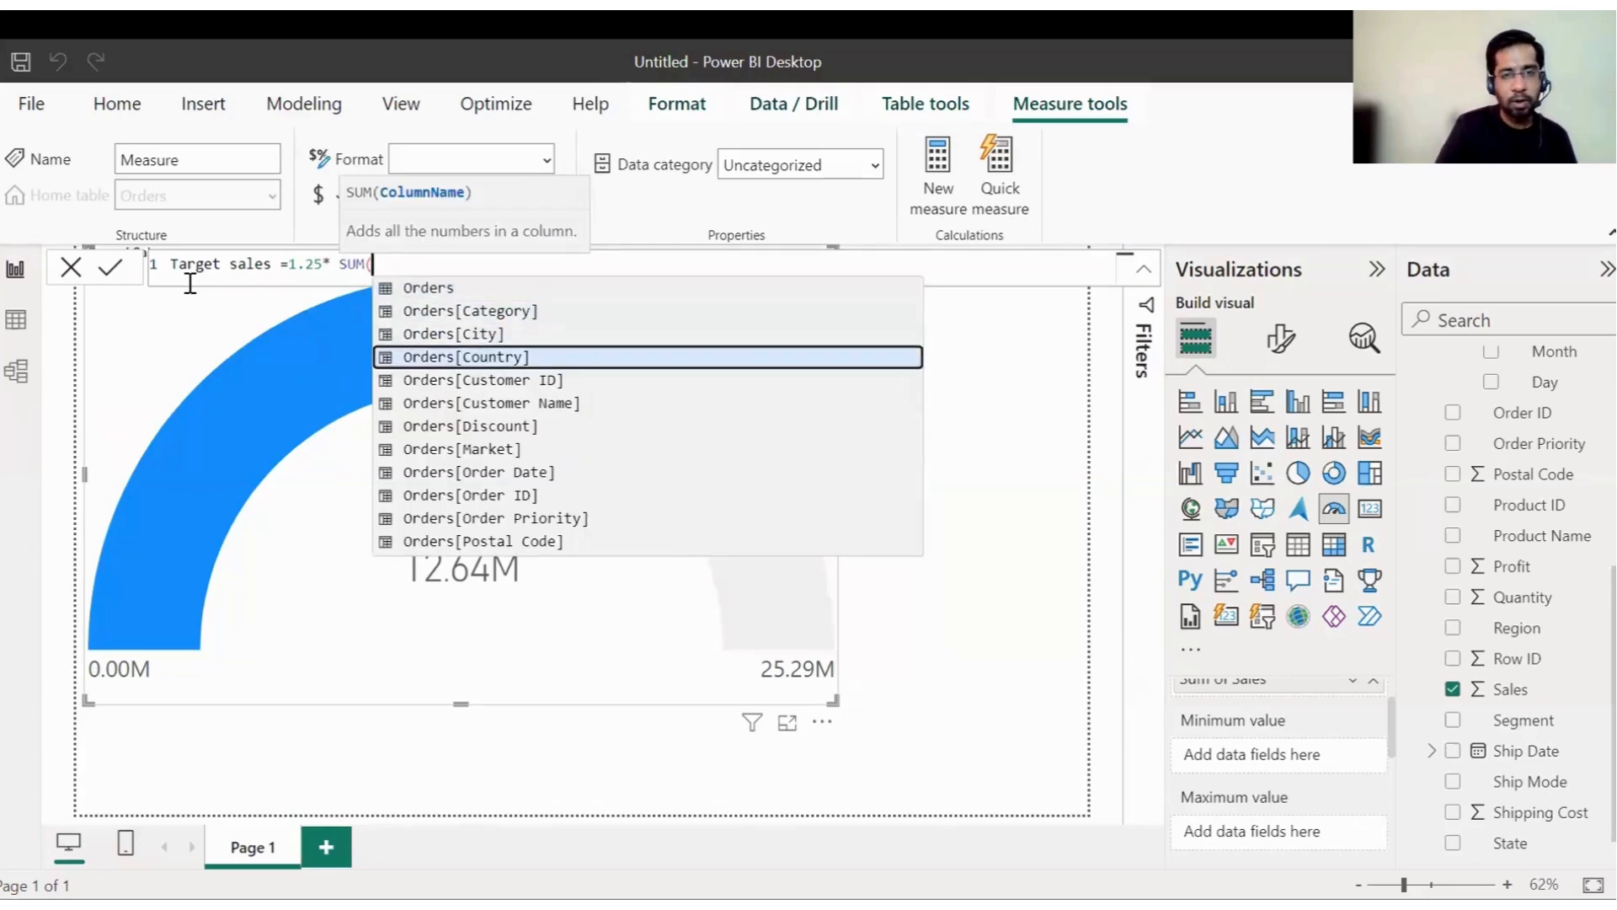
key(Down)
key(Down)
key(Down)
key(Down)
key(Down)
key(Down)
key(Down)
key(Down)
key(Down)
key(Down)
key(Down)
key(Down)
key(Tab)
text())
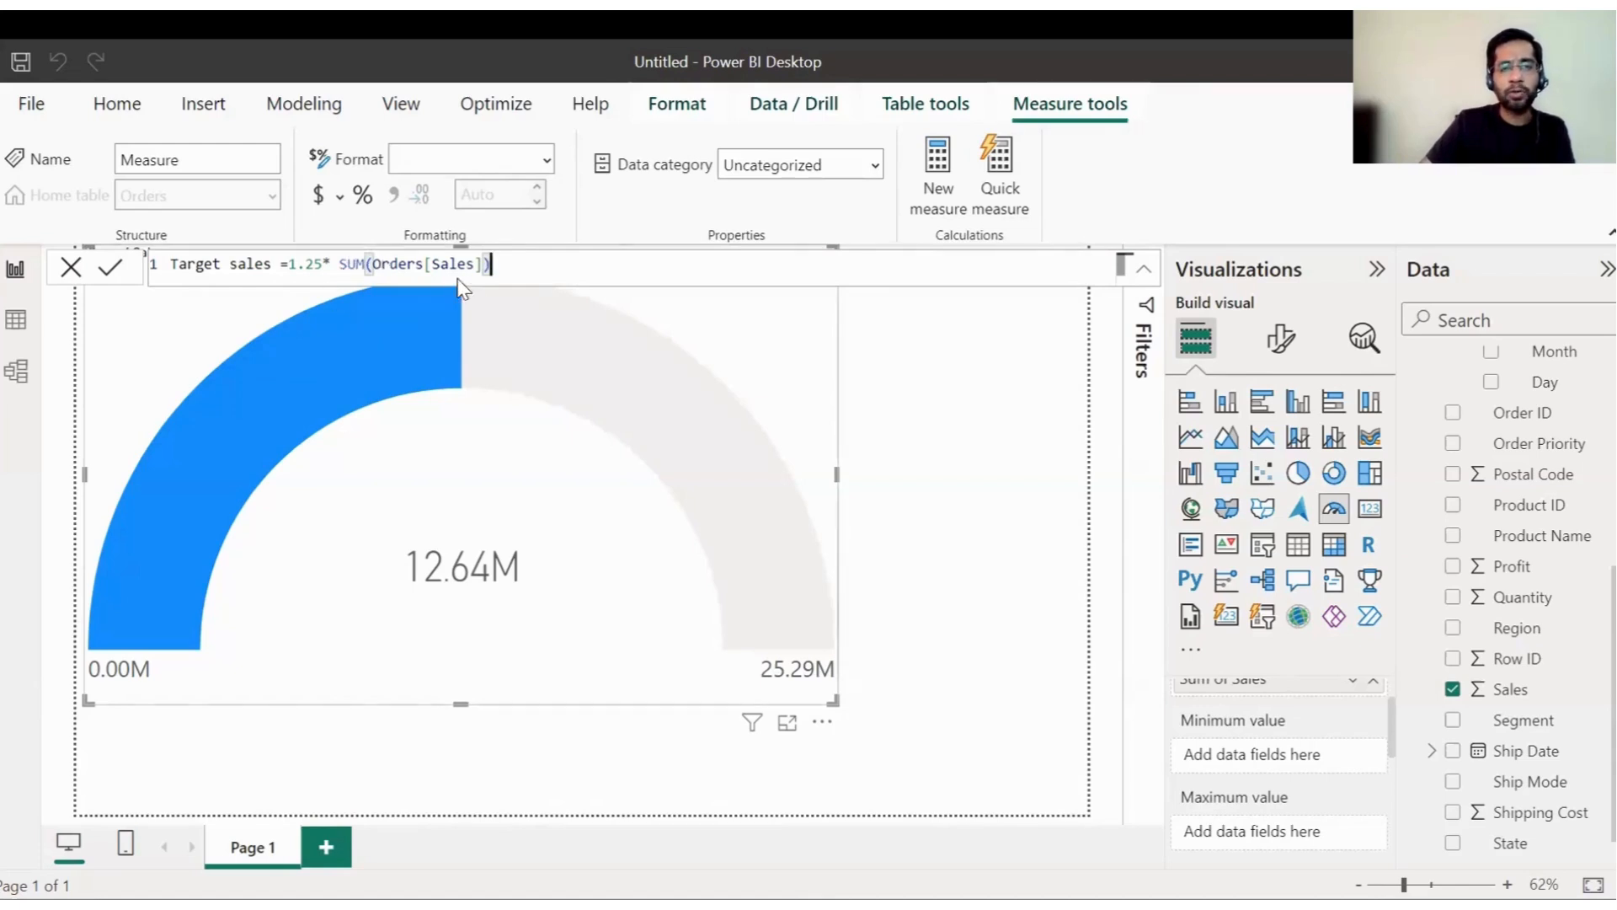
Review the parts of the Target sales formula and commit the measure
double_click(400, 263)
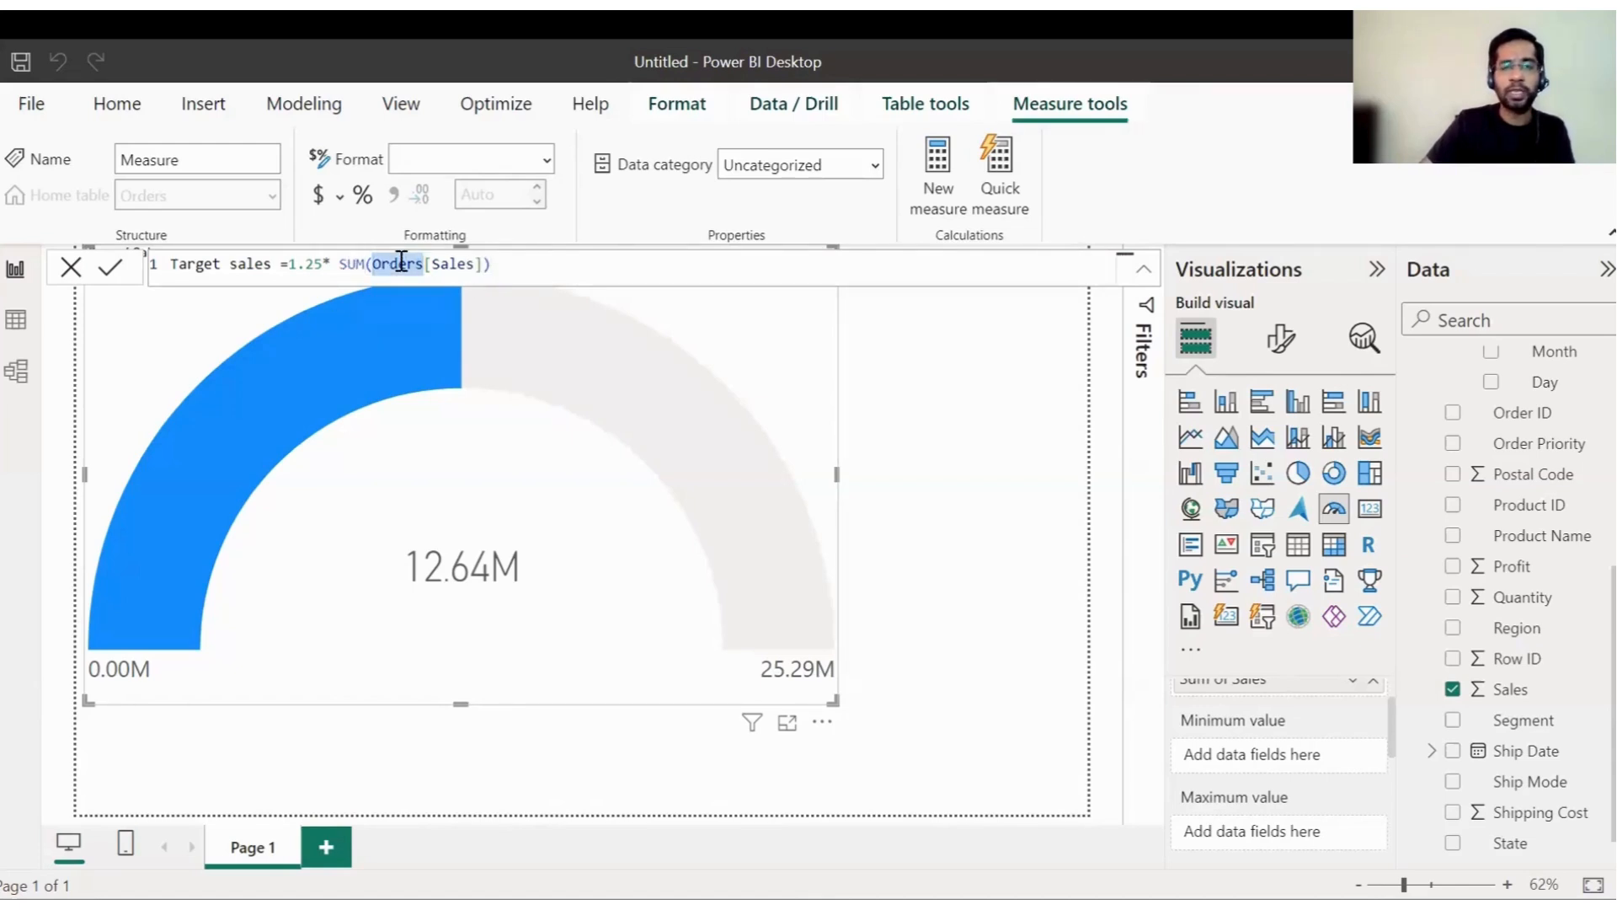
click(284, 263)
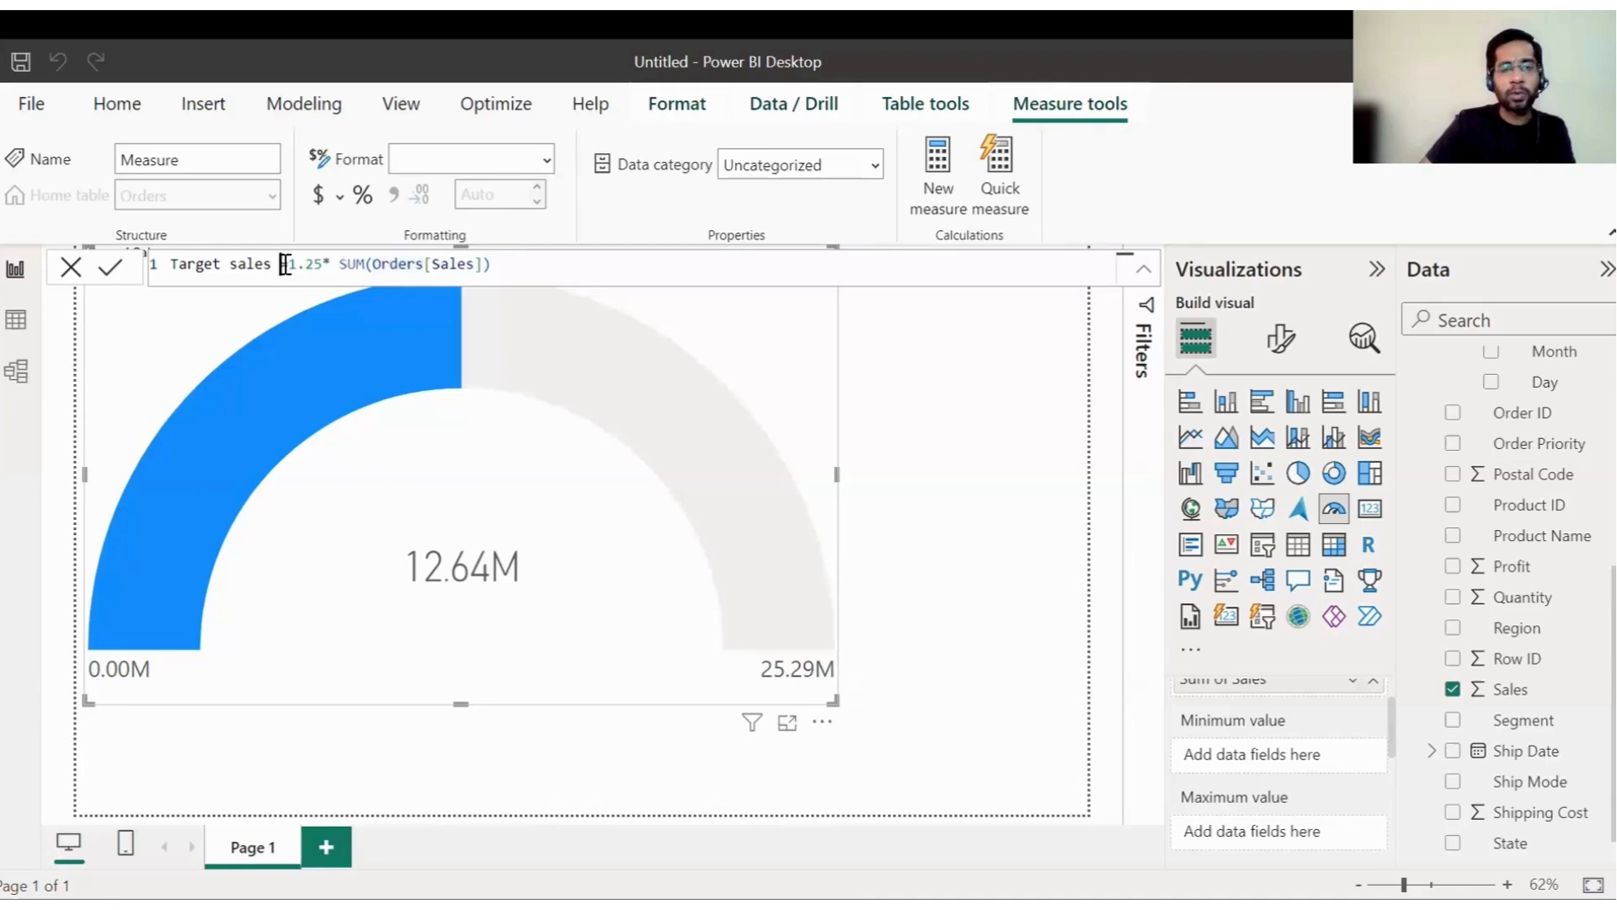
drag(286, 263, 368, 264)
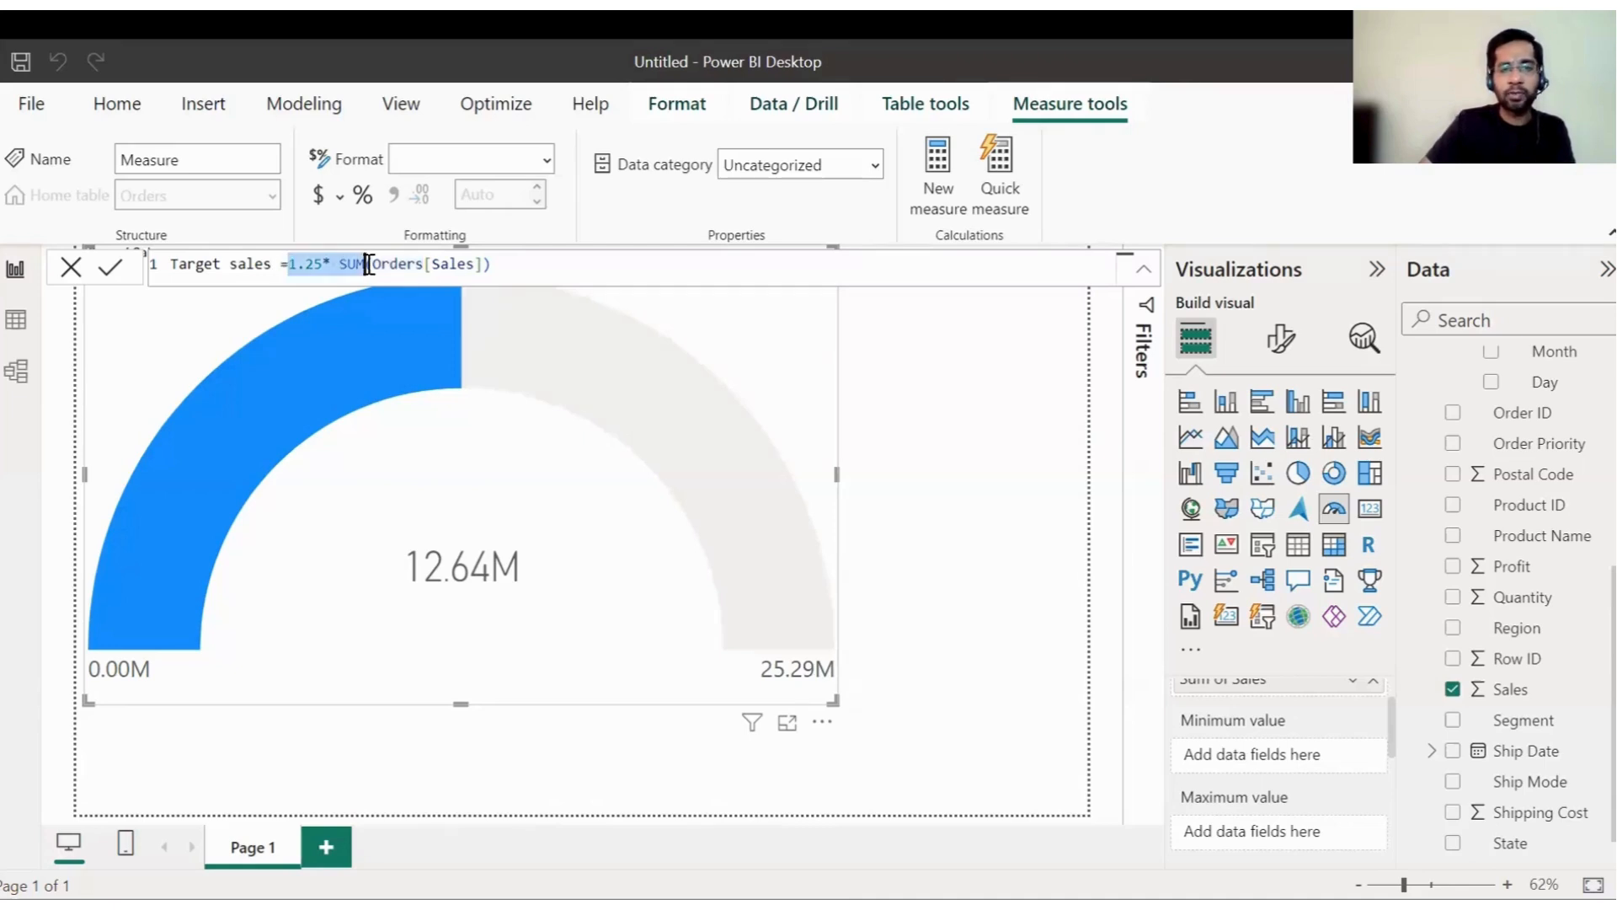
click(499, 264)
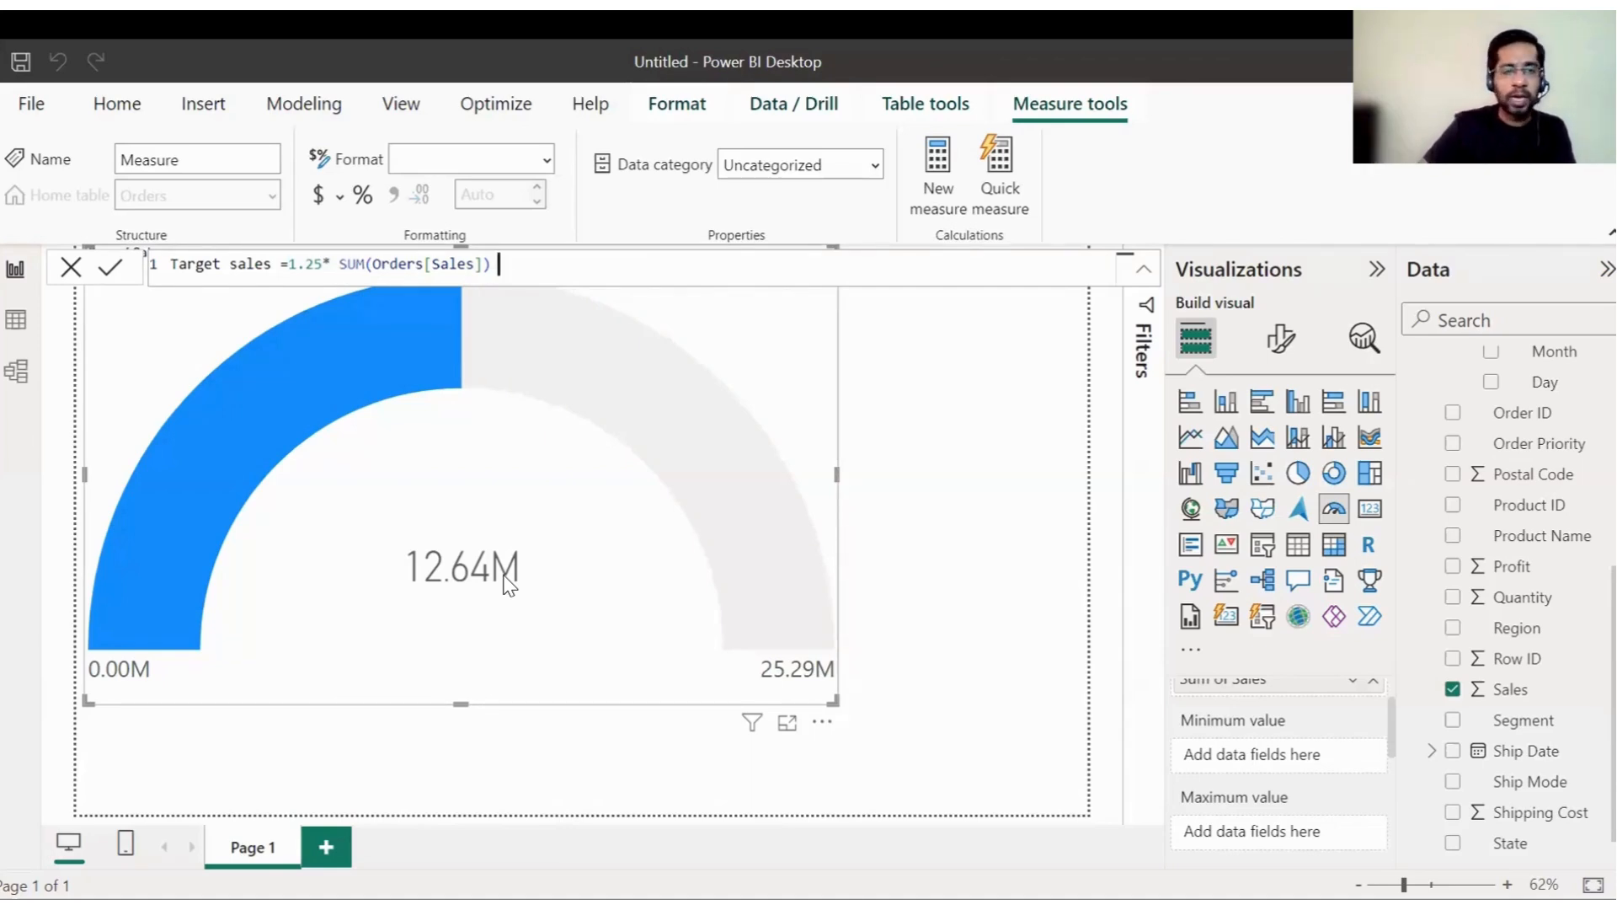
drag(169, 263, 265, 266)
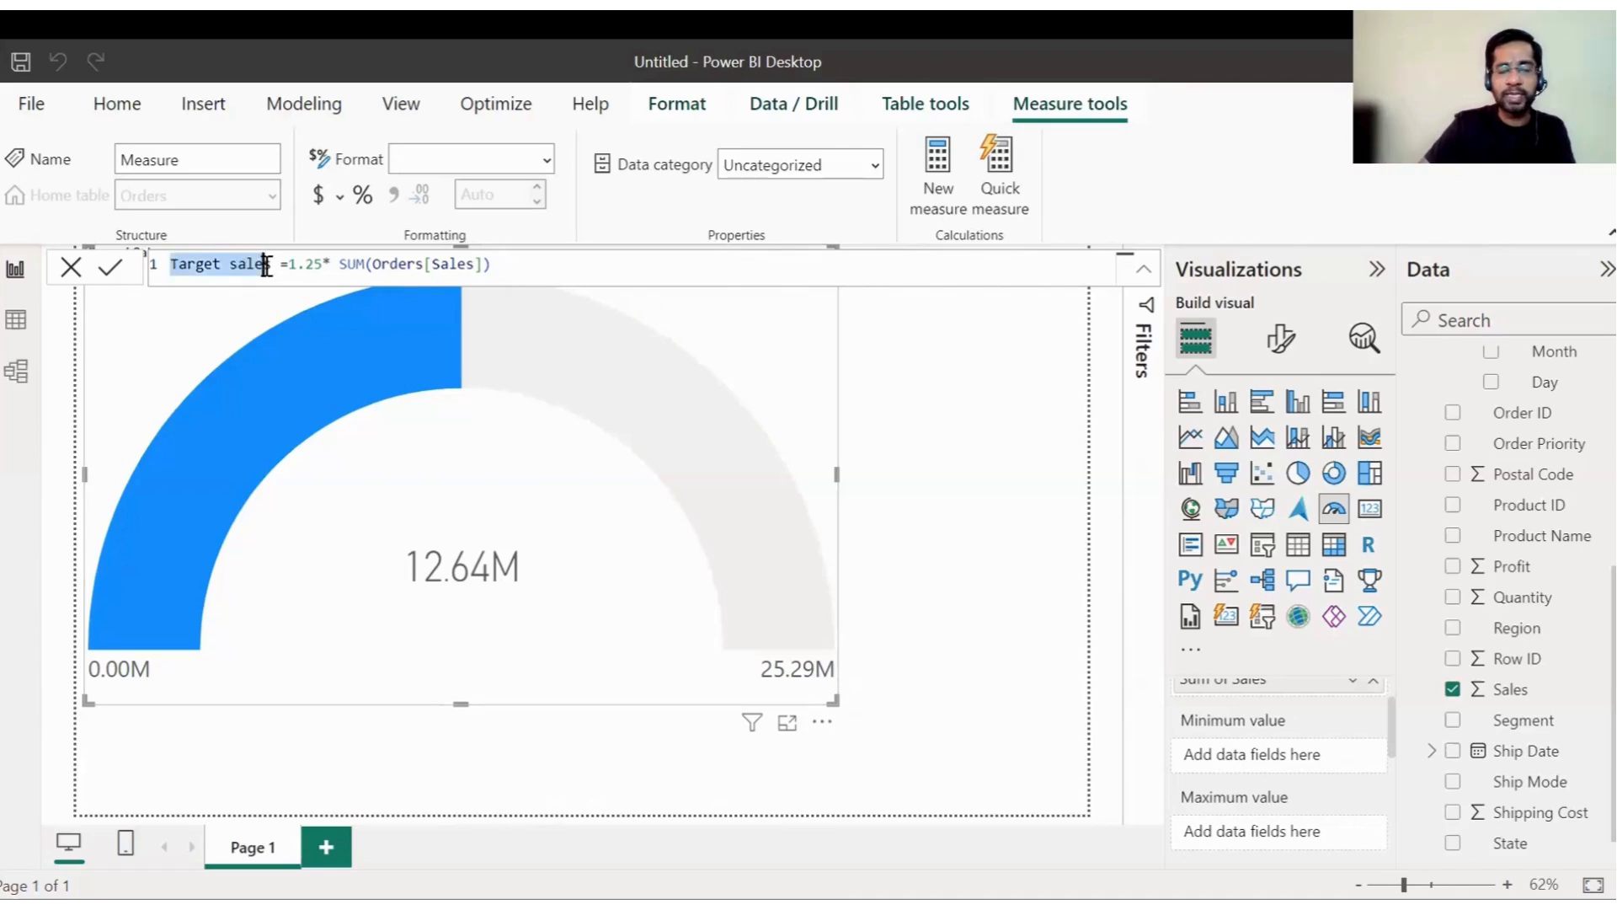
click(615, 266)
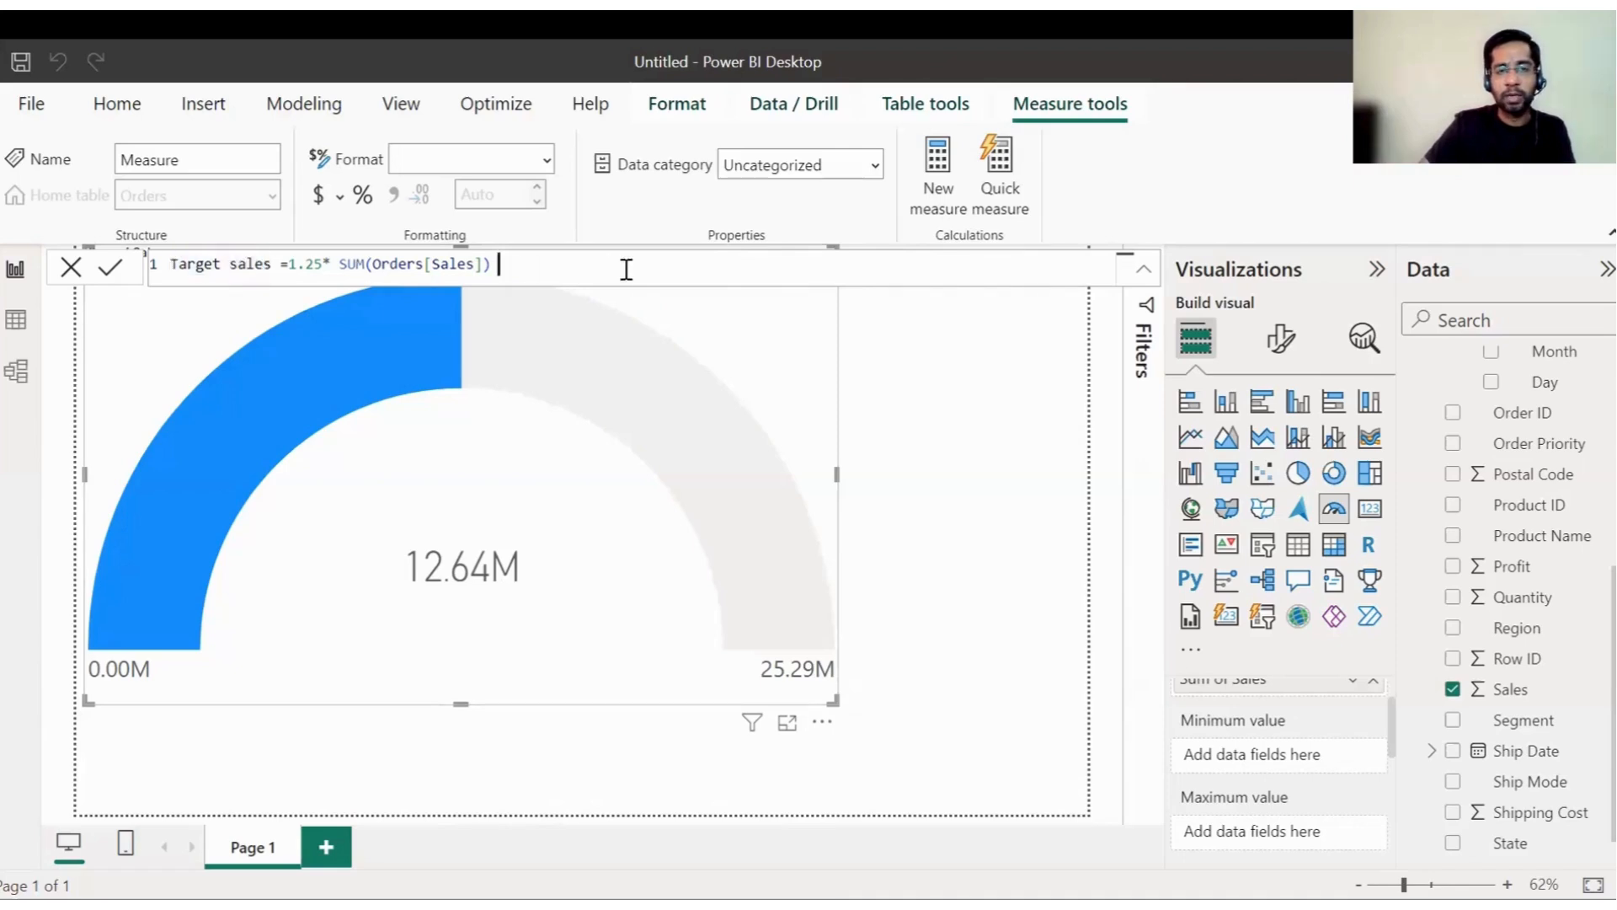
click(108, 268)
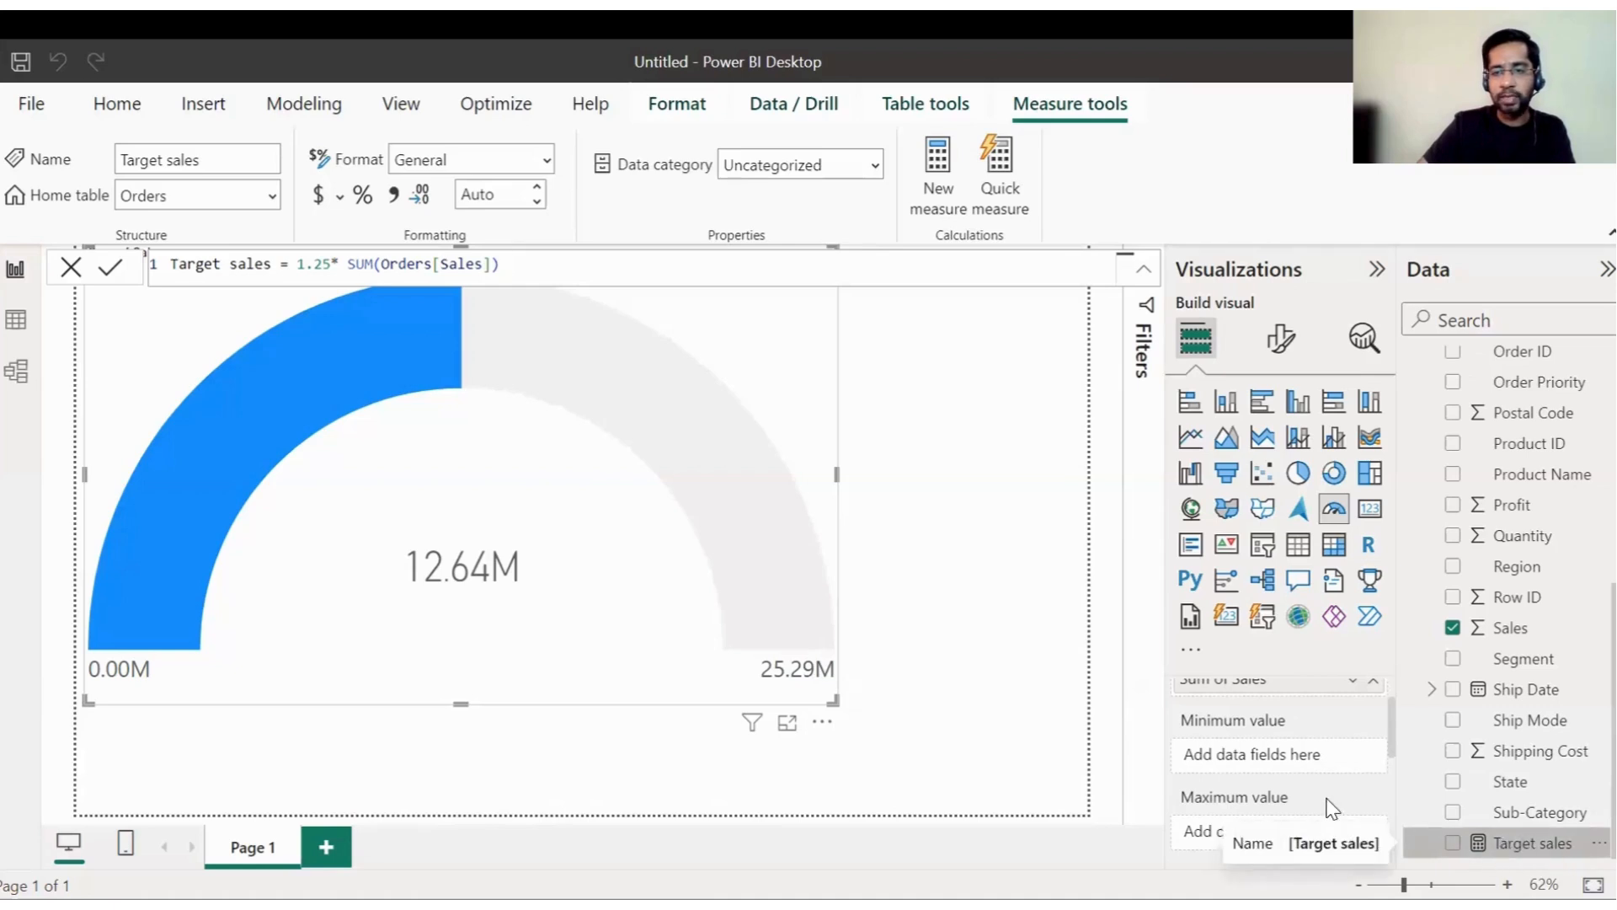
Assign the Target sales measure as the gauge's Target value and inspect the filled arc's tooltip
scroll(1261, 792, up, 1)
scroll(1262, 767, down, 1)
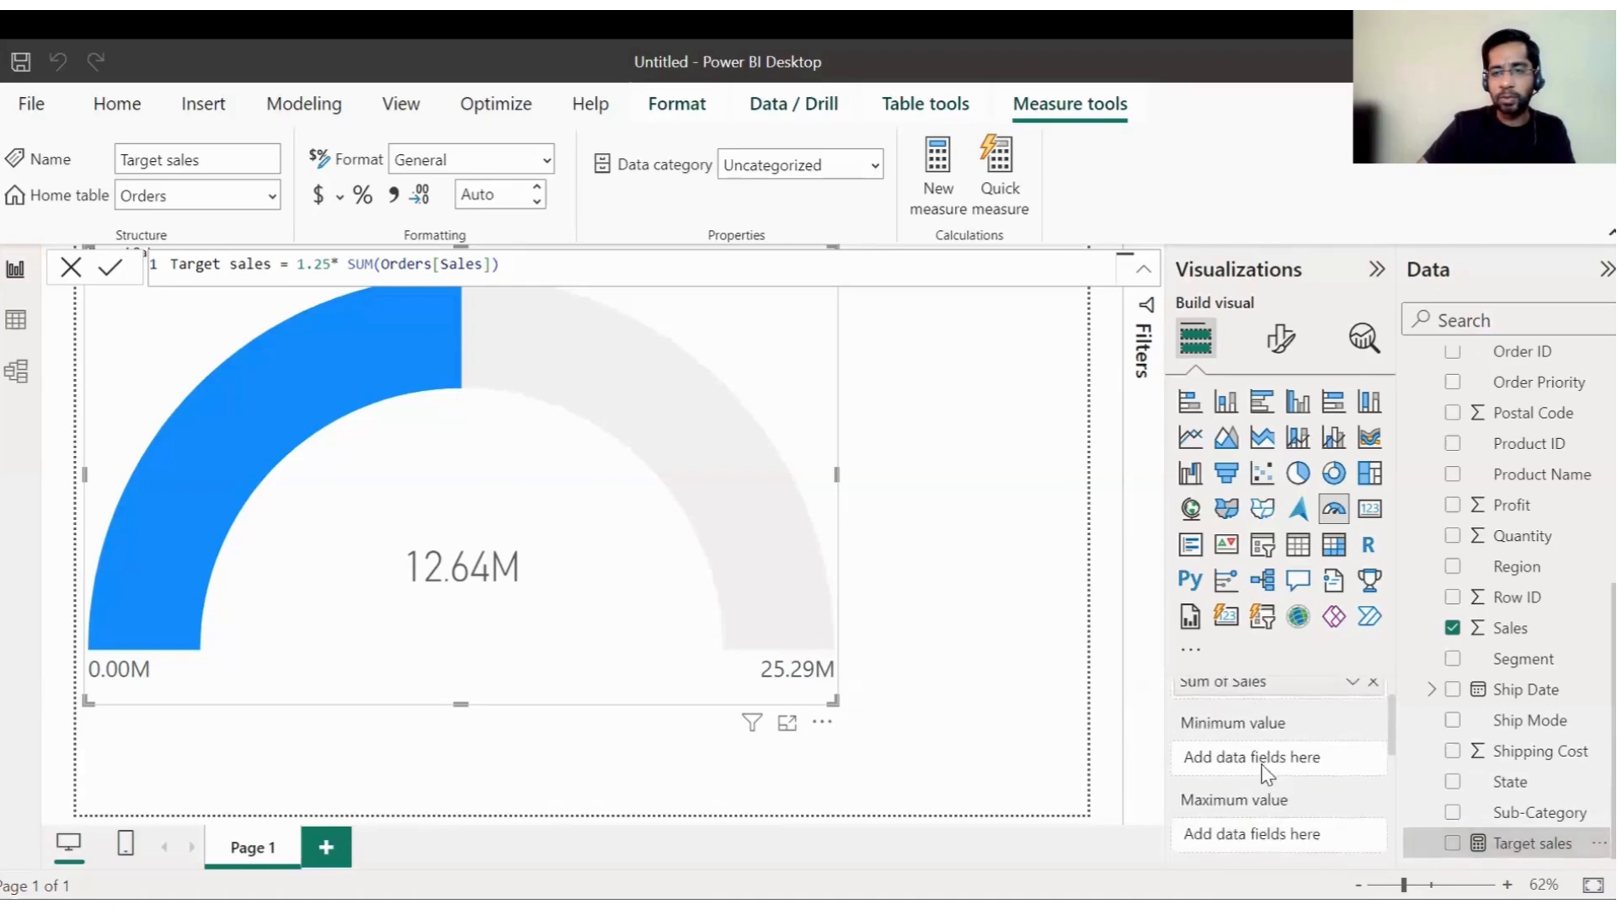
scroll(1266, 770, down, 2)
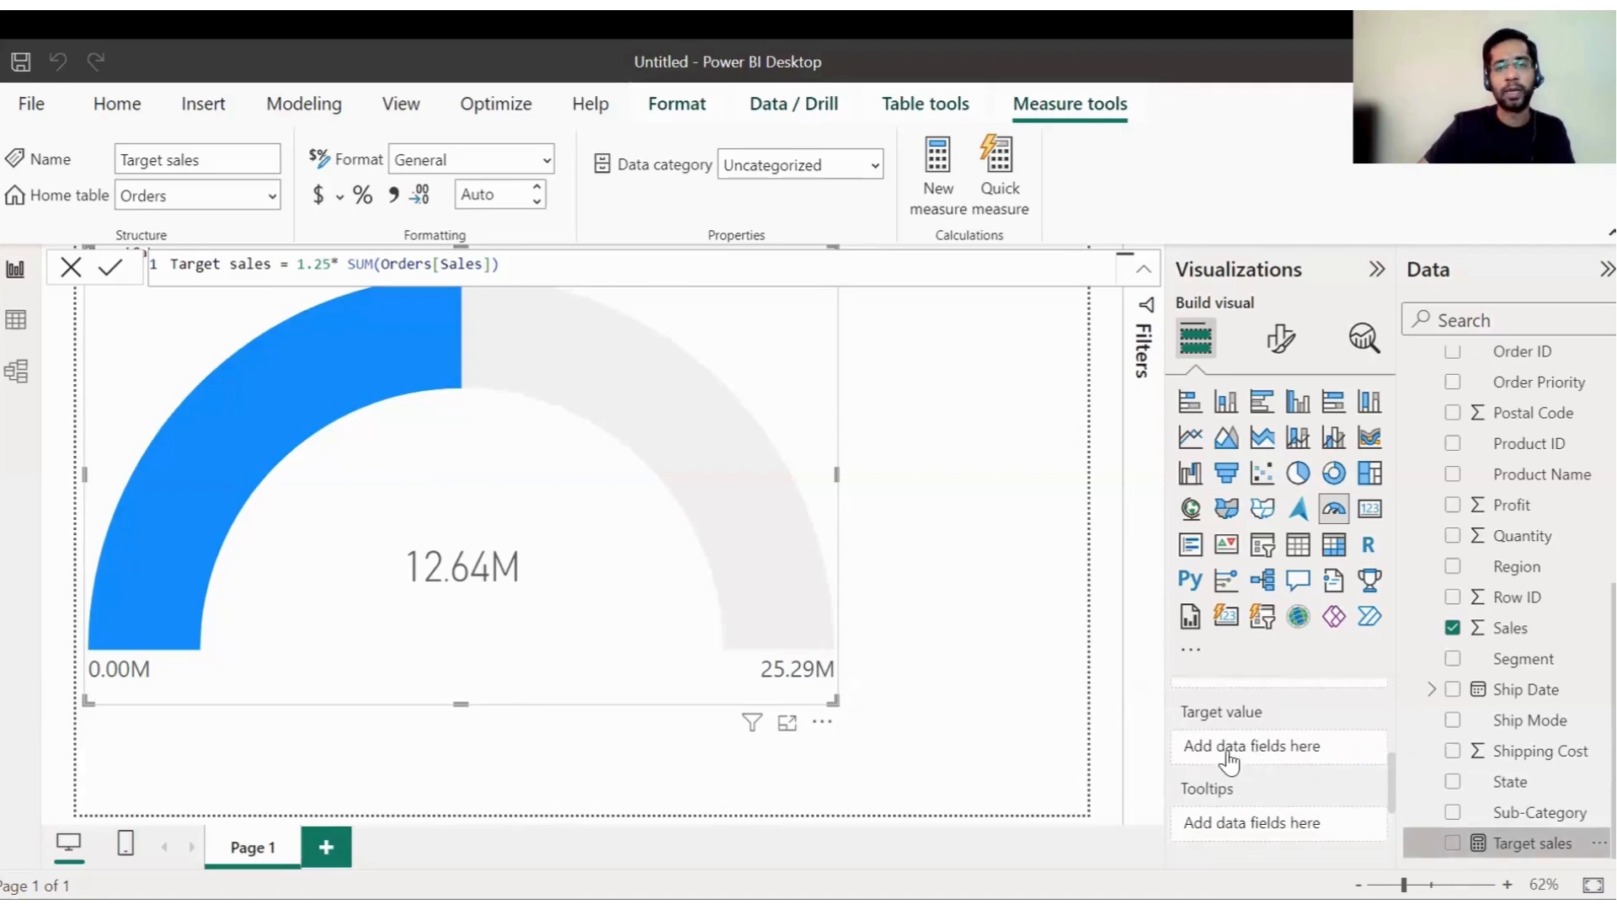
drag(1230, 758, 1231, 756)
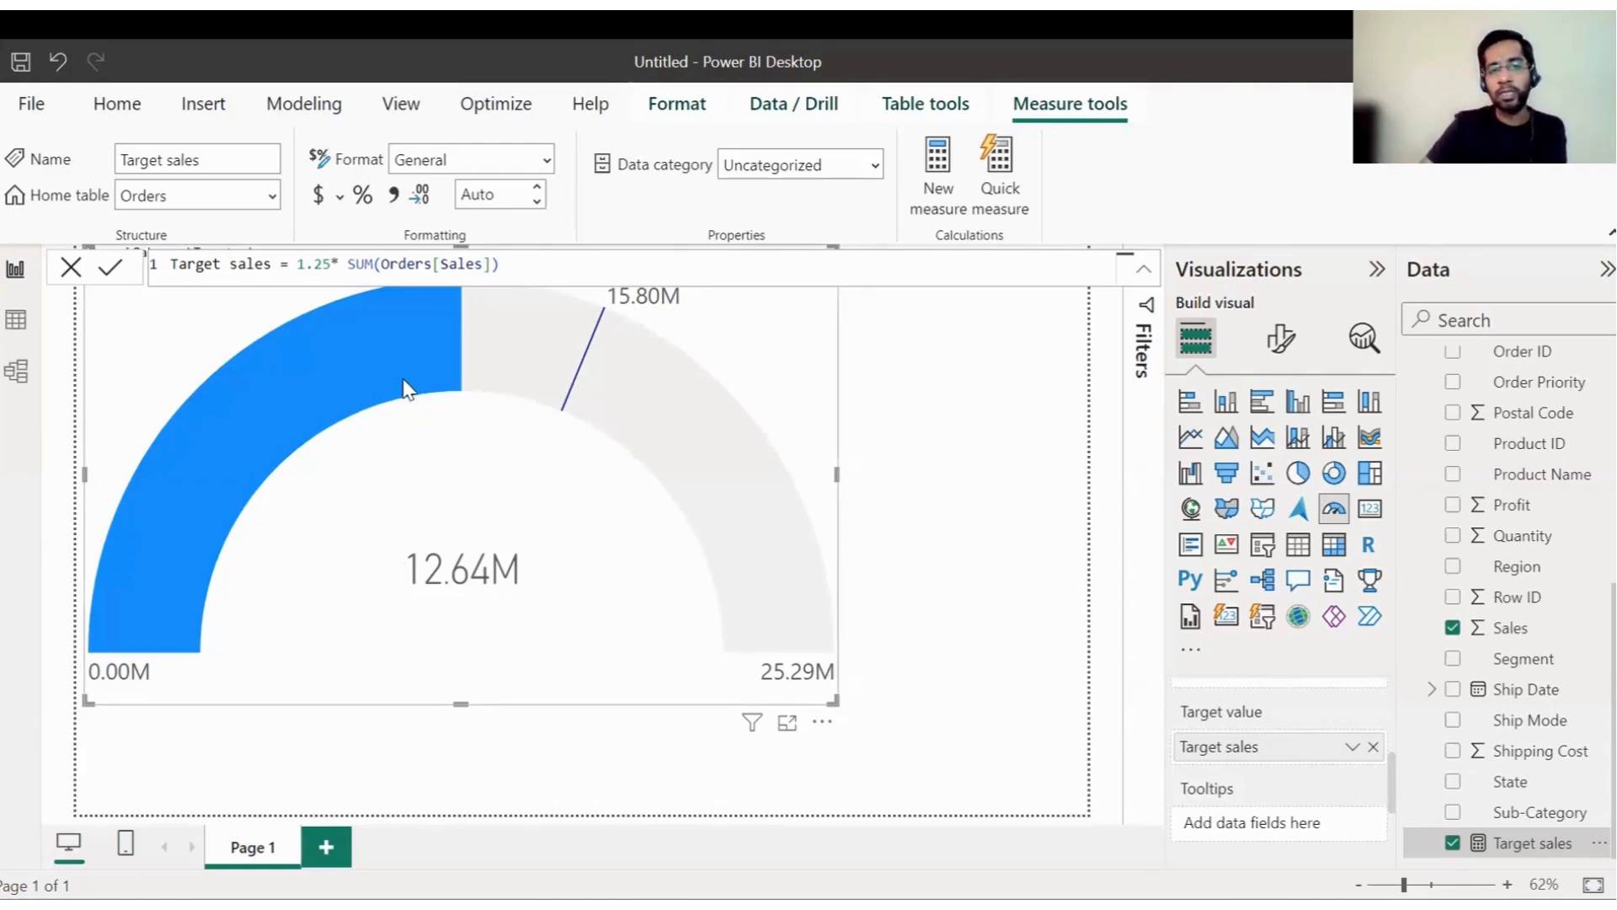
mouse_move(418, 371)
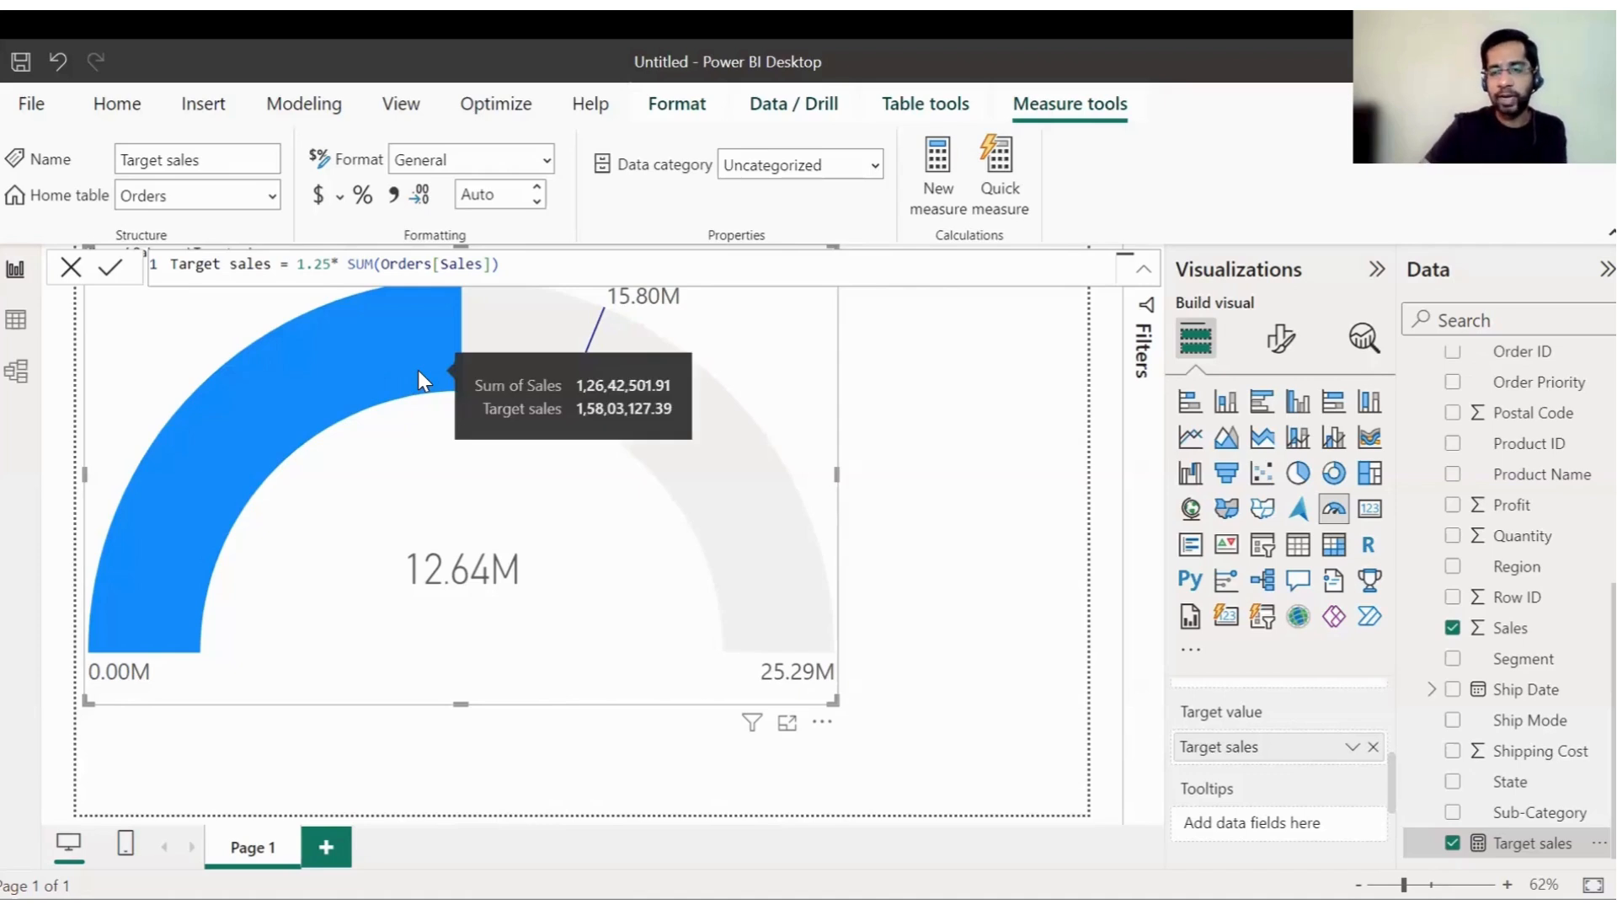
Create a second measure named "mximum value" with the formula 1.75* SUM(Orders[Sales])
click(937, 168)
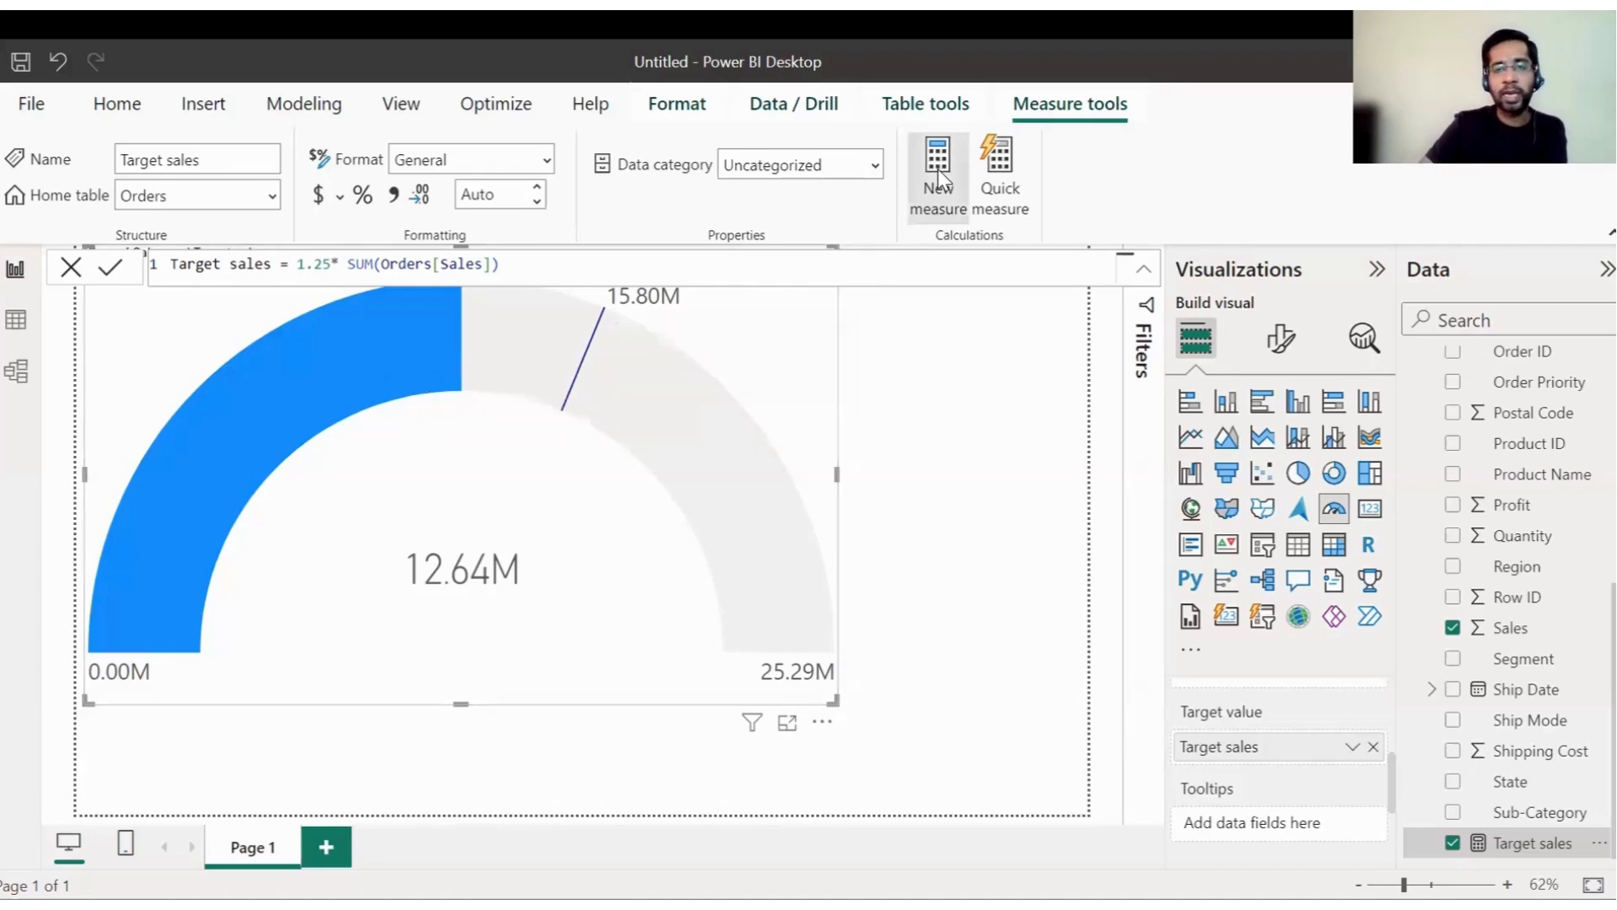
key(BackSpace)
key(BackSpace)
key(BackSpace)
key(BackSpace)
key(BackSpace)
key(BackSpace)
key(BackSpace)
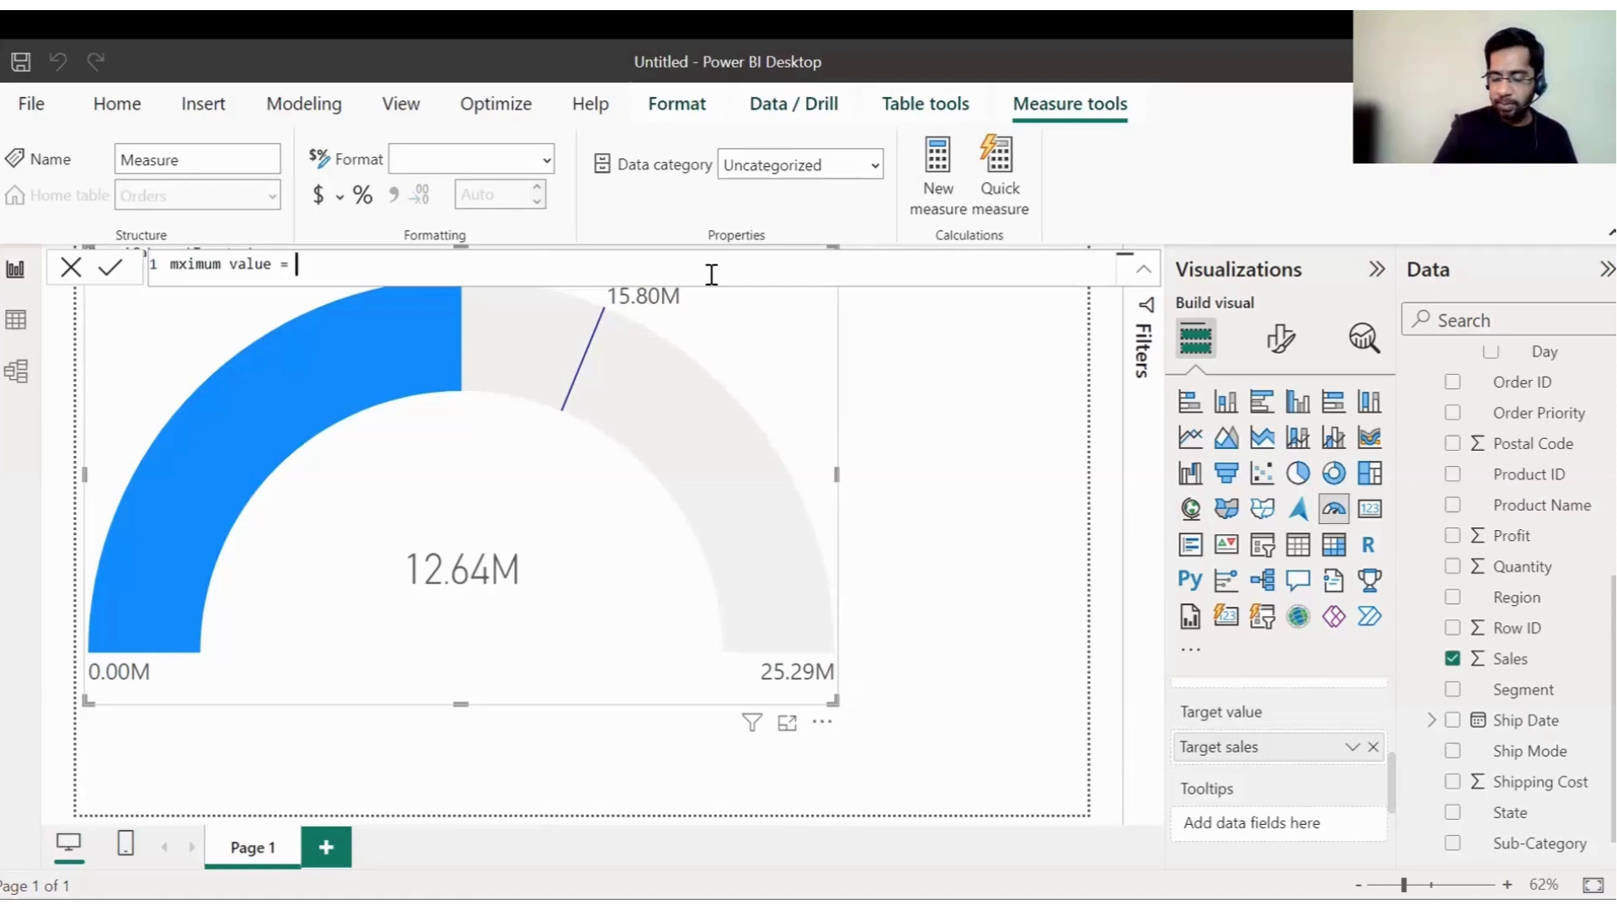
text(1.75)
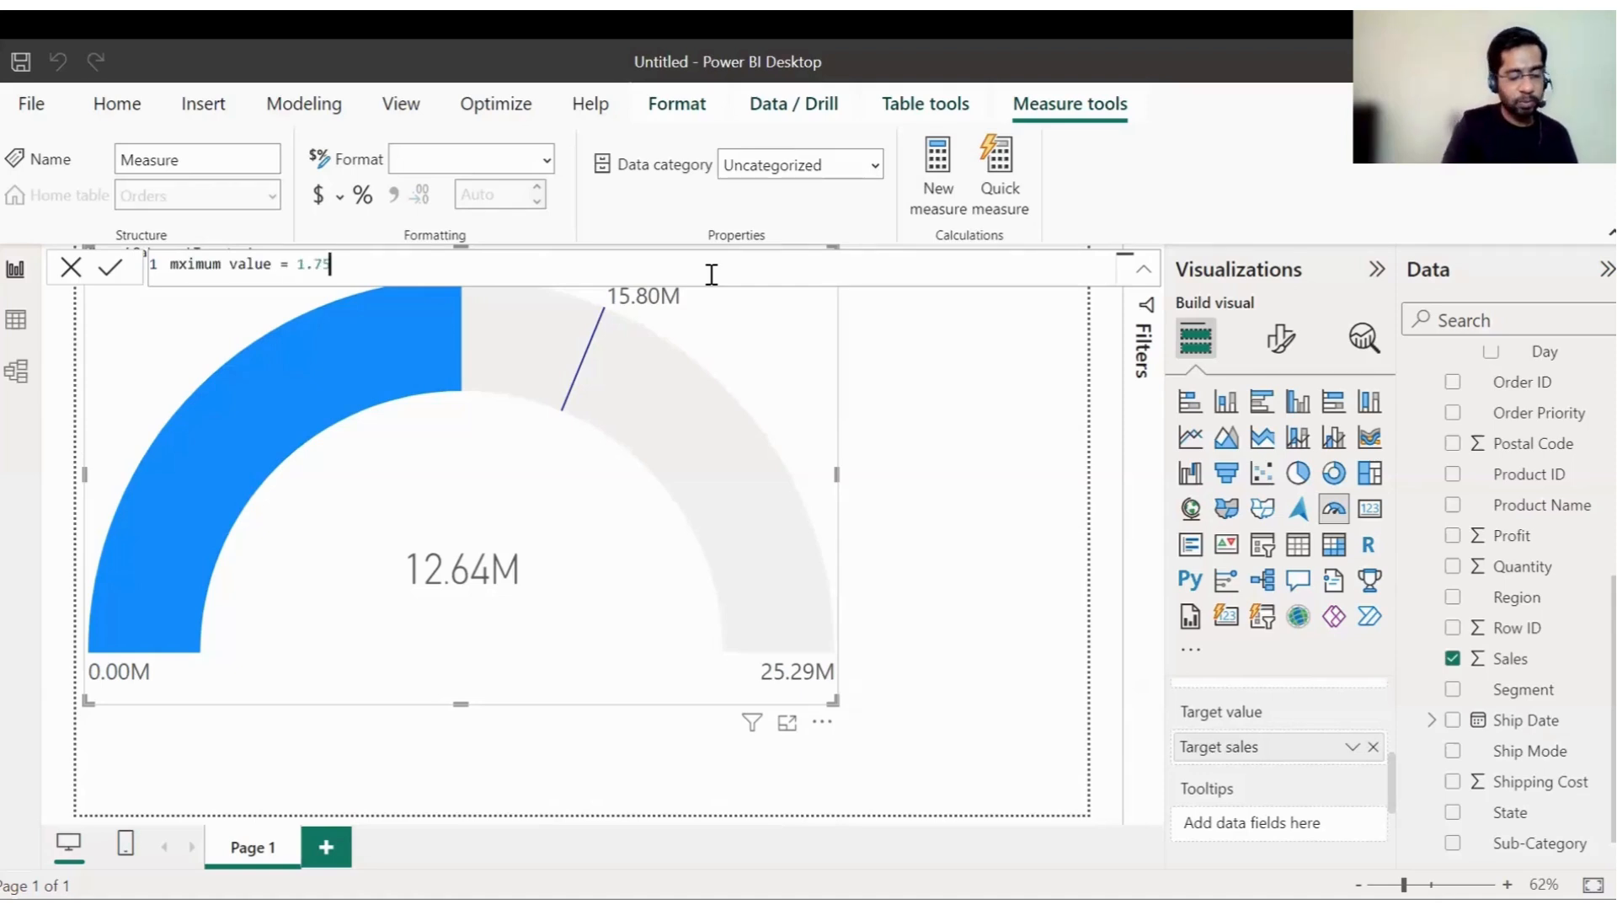
text(* SUM(Orders[Sales]))
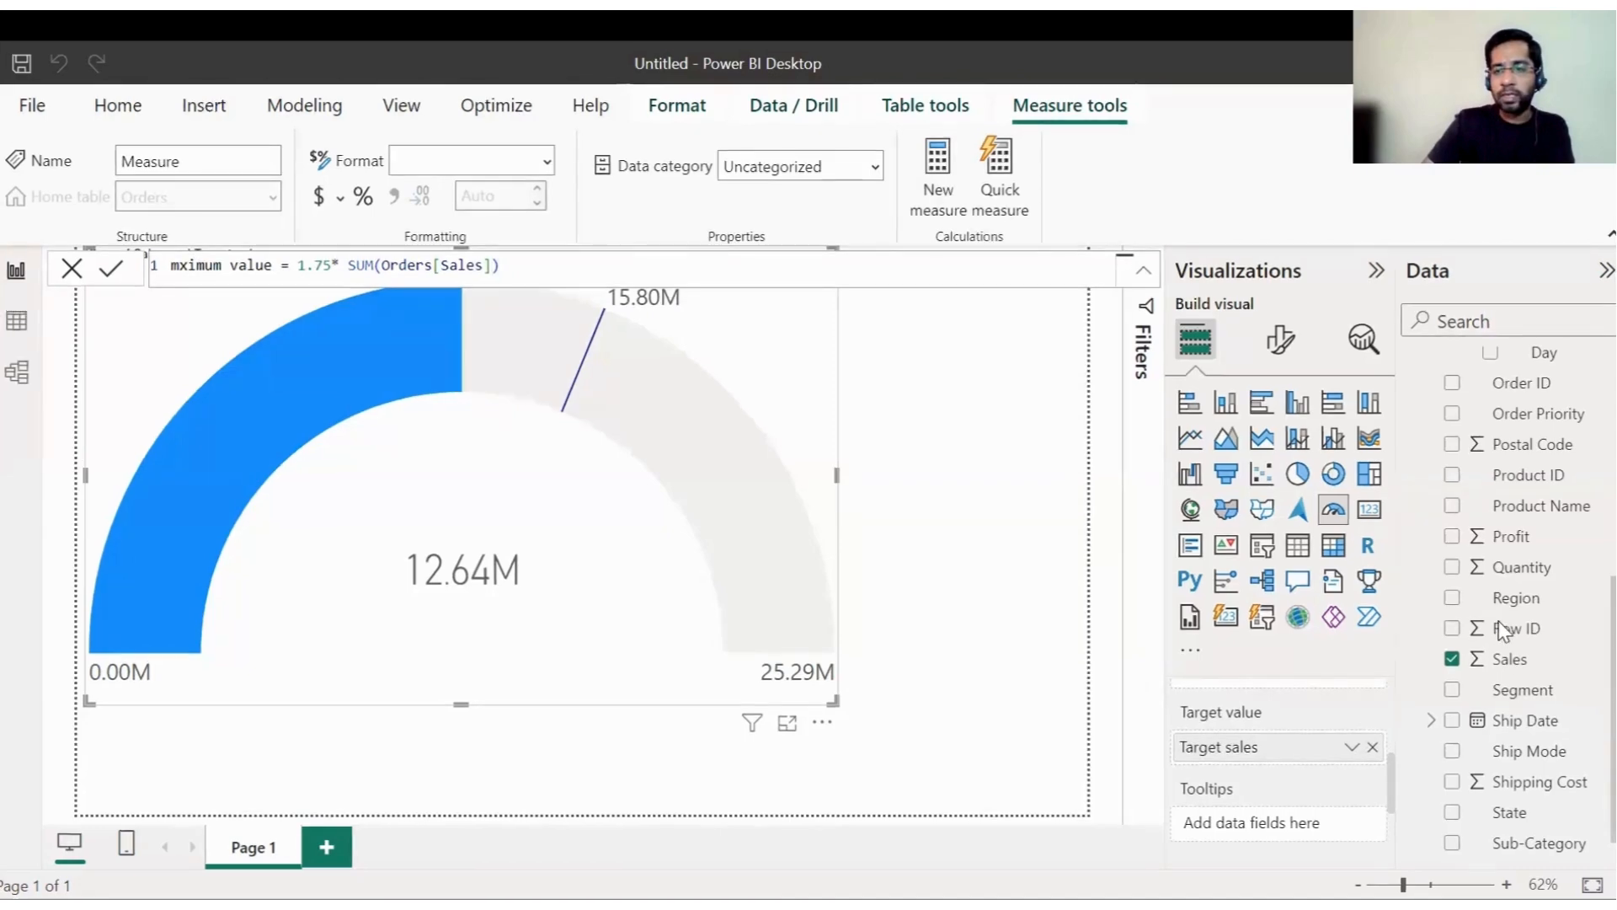
key(Return)
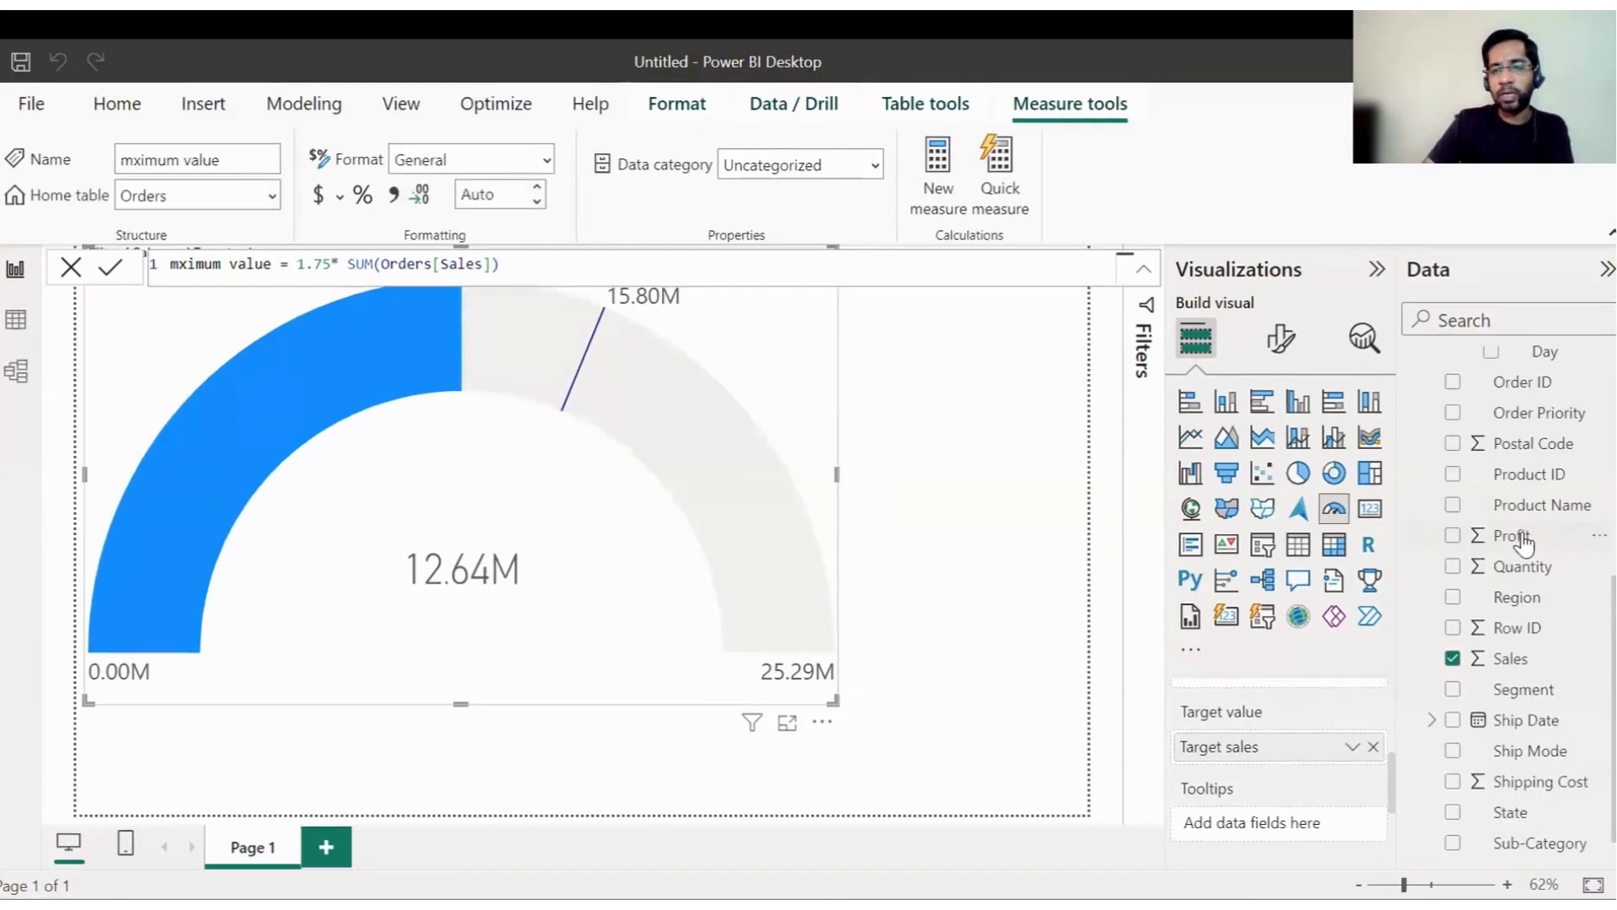
Assign the mximum value measure as the gauge's Maximum value
scroll(1507, 648, up, 4)
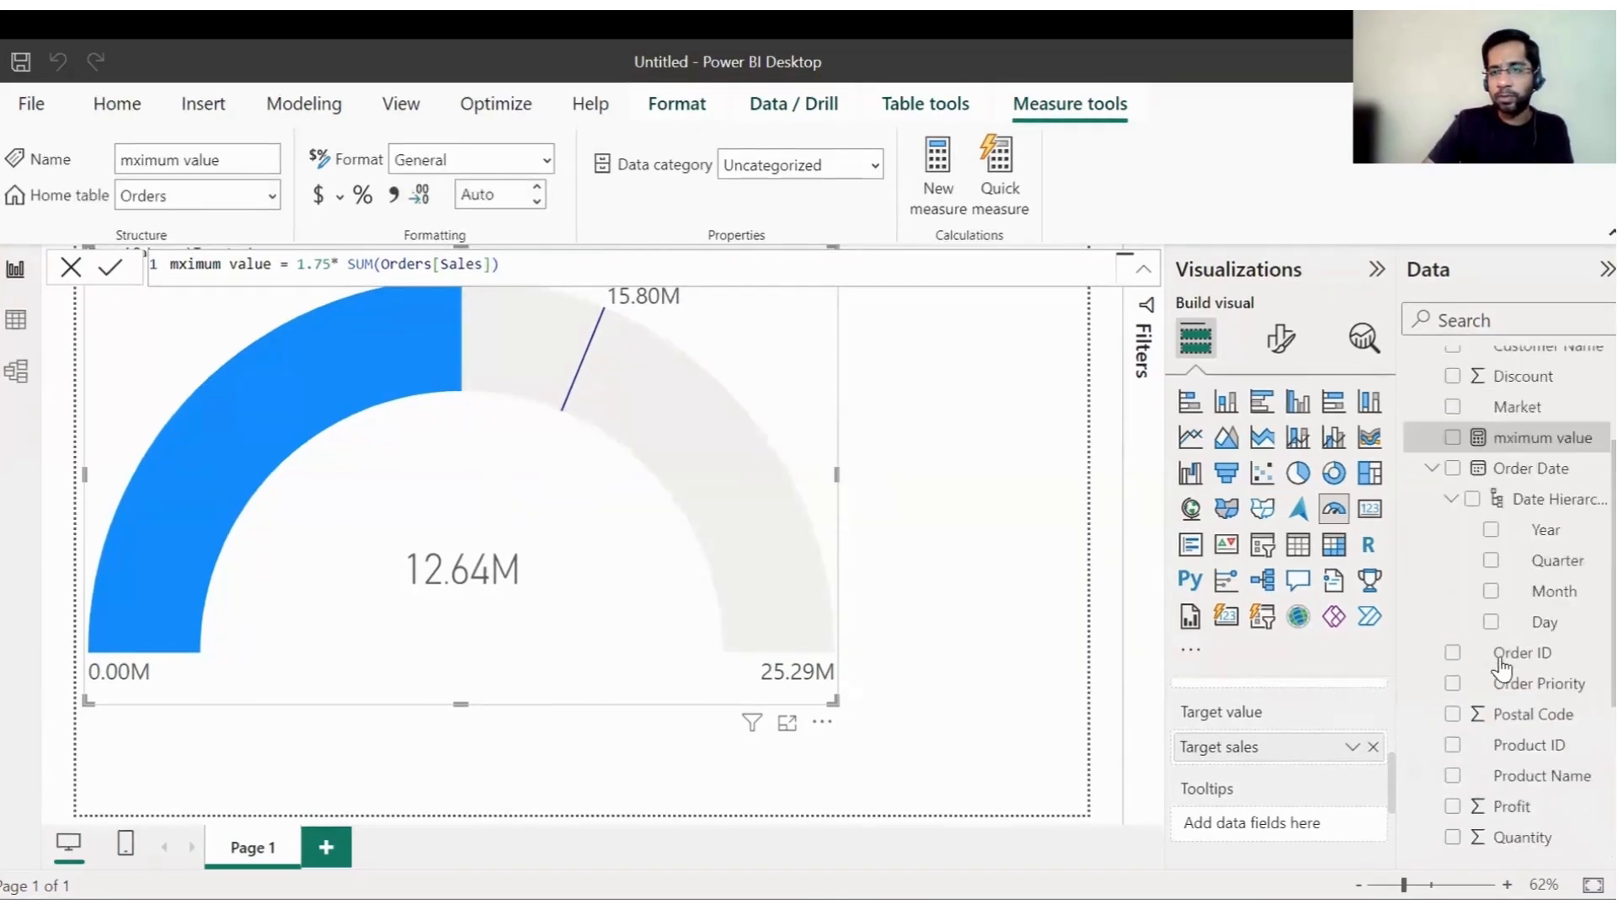
scroll(1288, 725, down, 2)
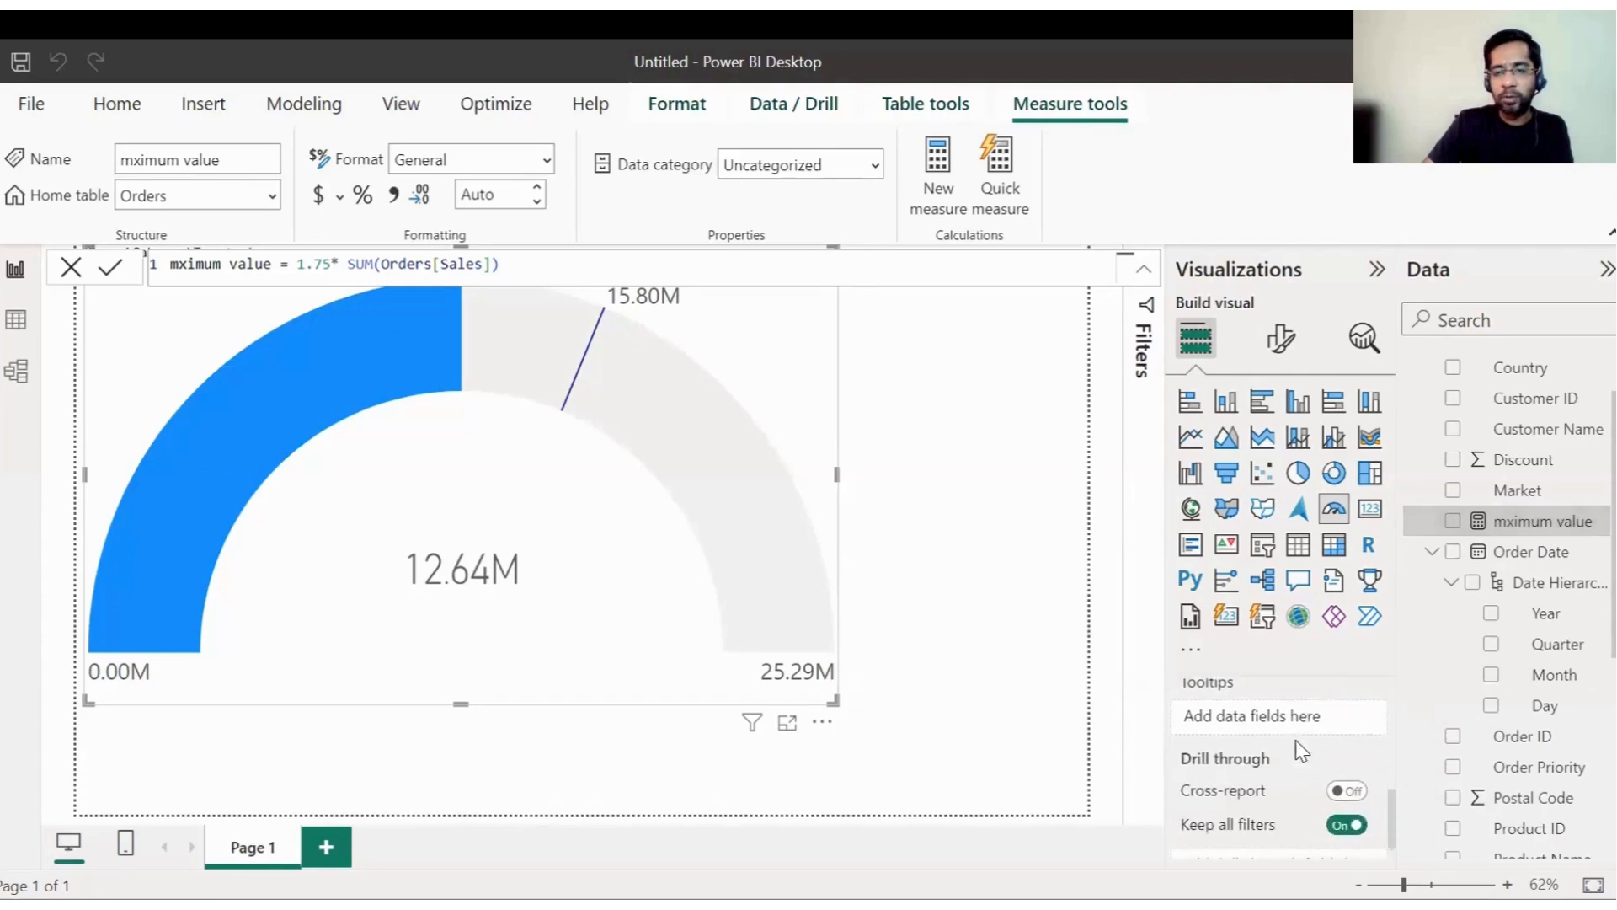
scroll(1304, 748, up, 3)
scroll(1304, 748, up, 1)
drag(1511, 522, 1274, 777)
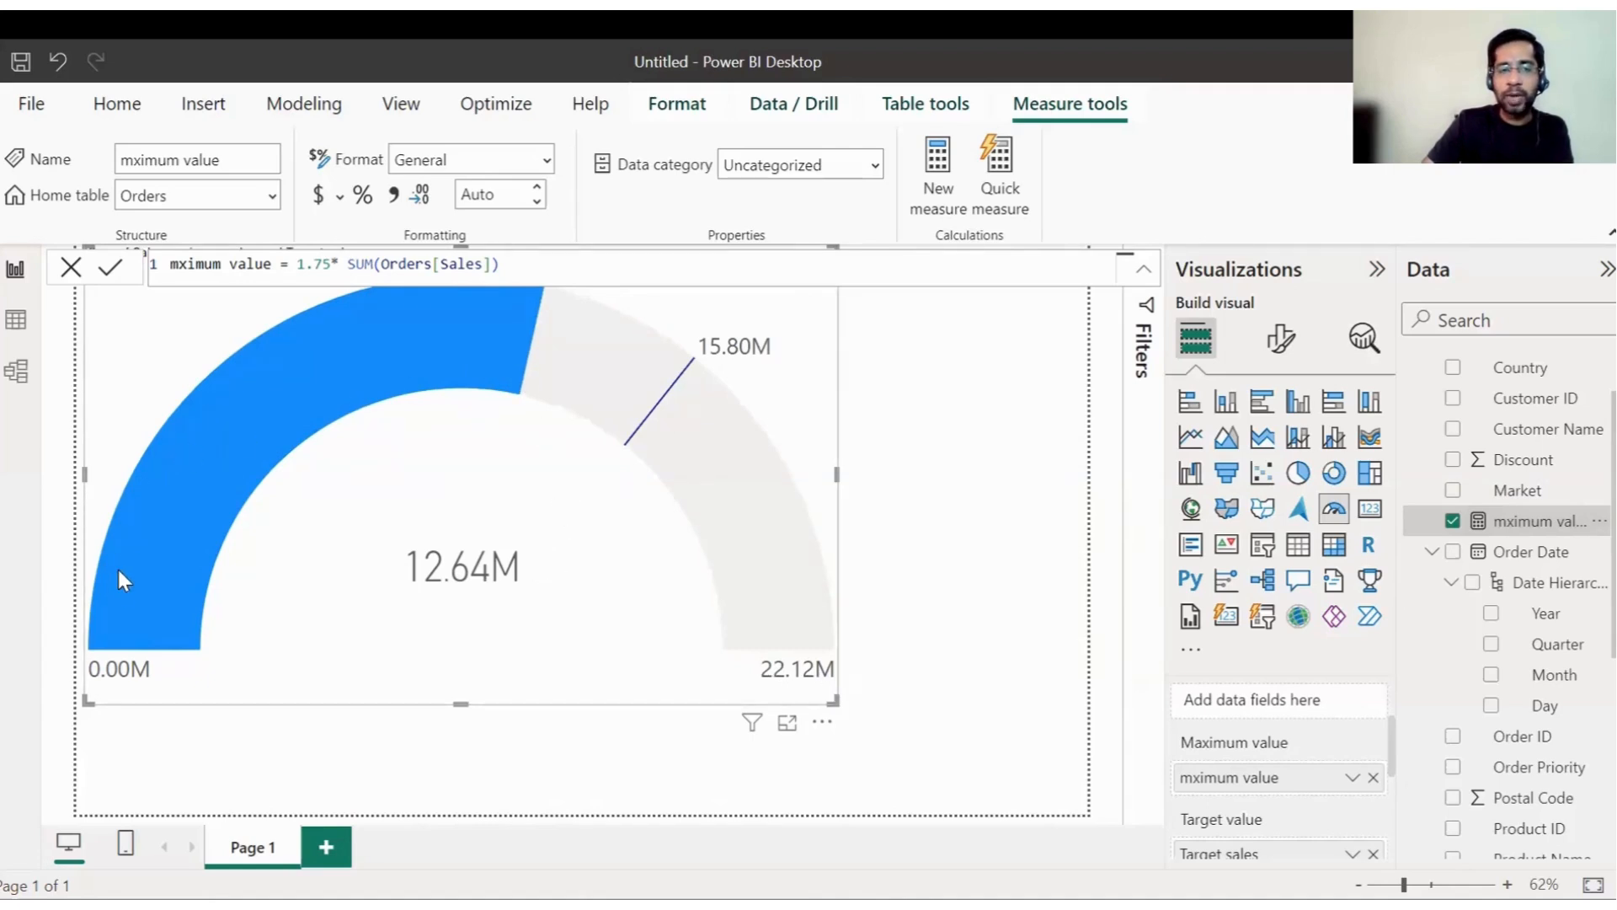
Review the gauge's tooltip and target line against the fields assigned to its value, maximum and target
mouse_move(551, 394)
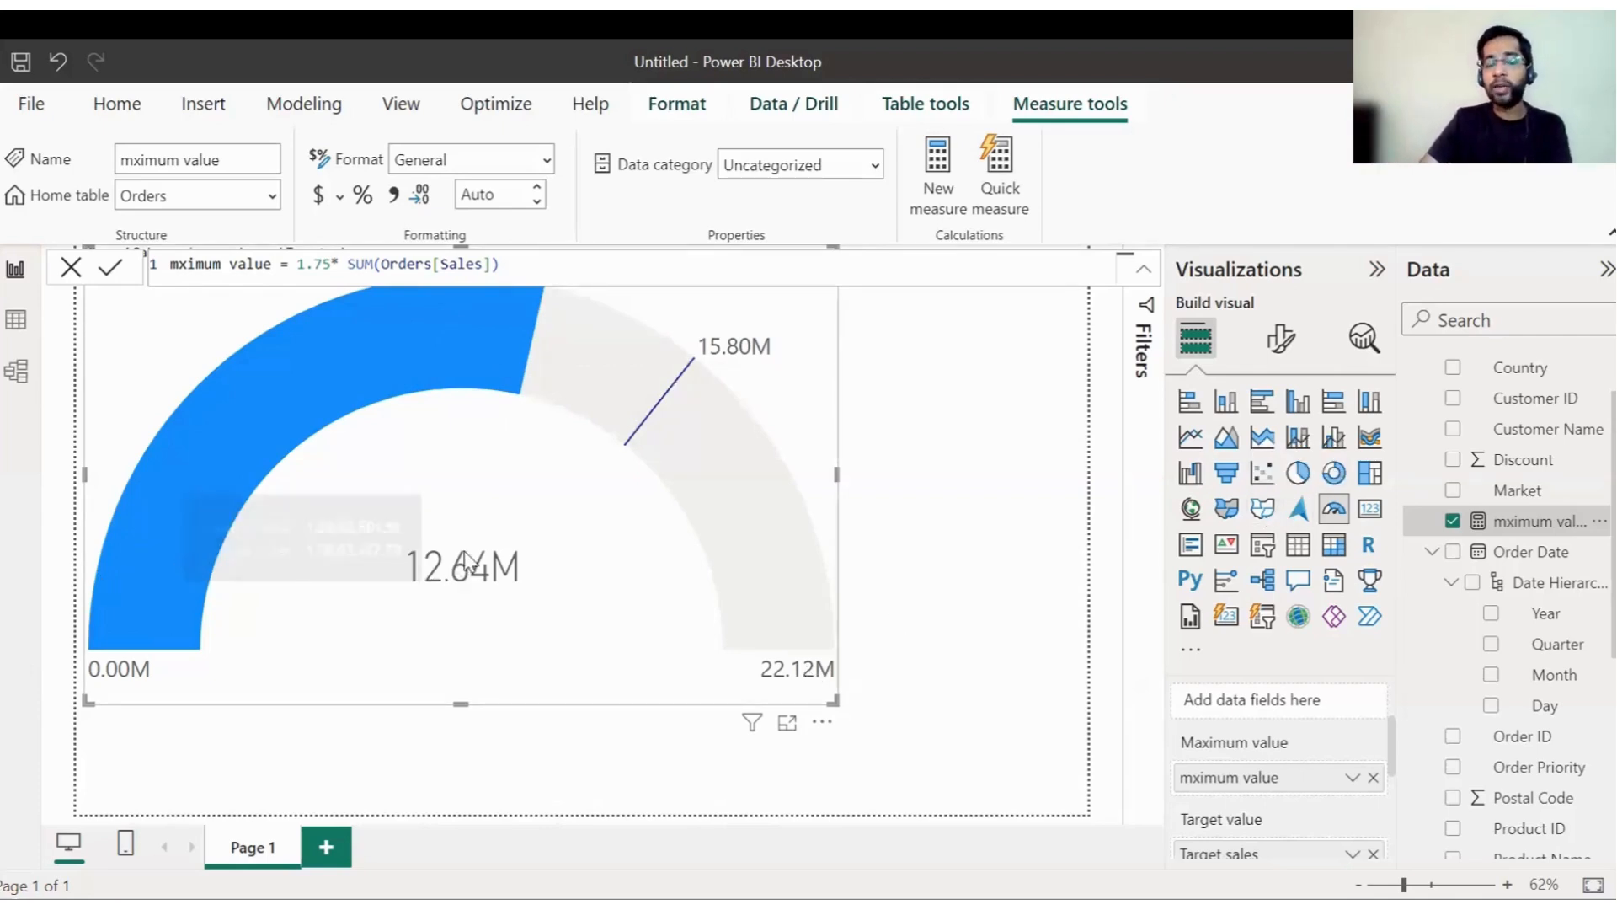
scroll(1319, 741, down, 5)
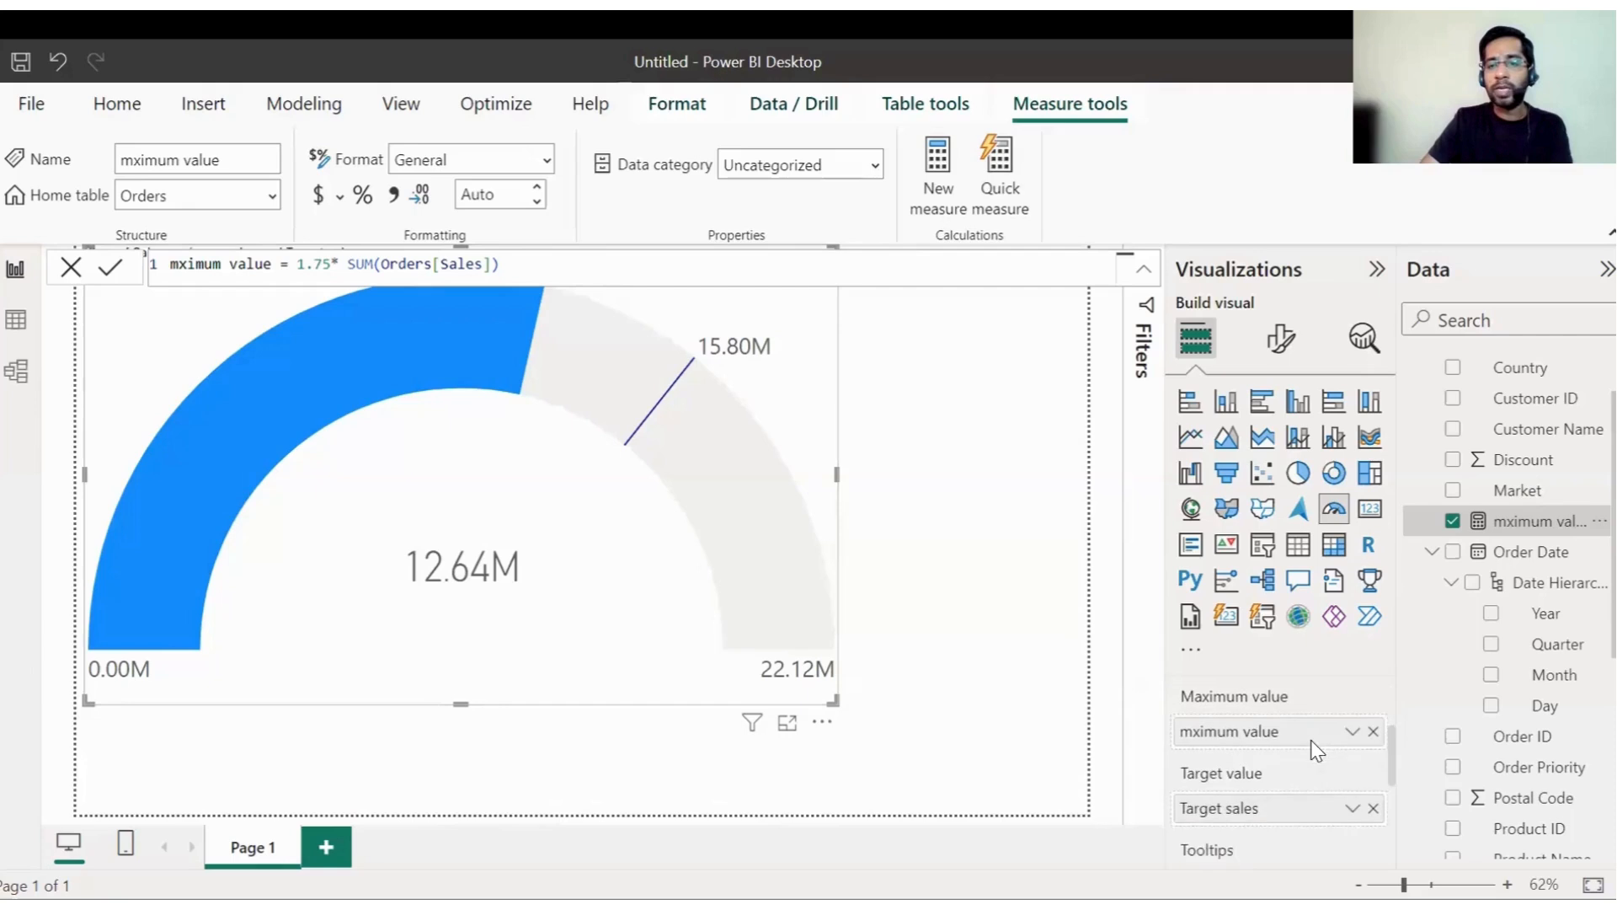
scroll(1280, 771, up, 3)
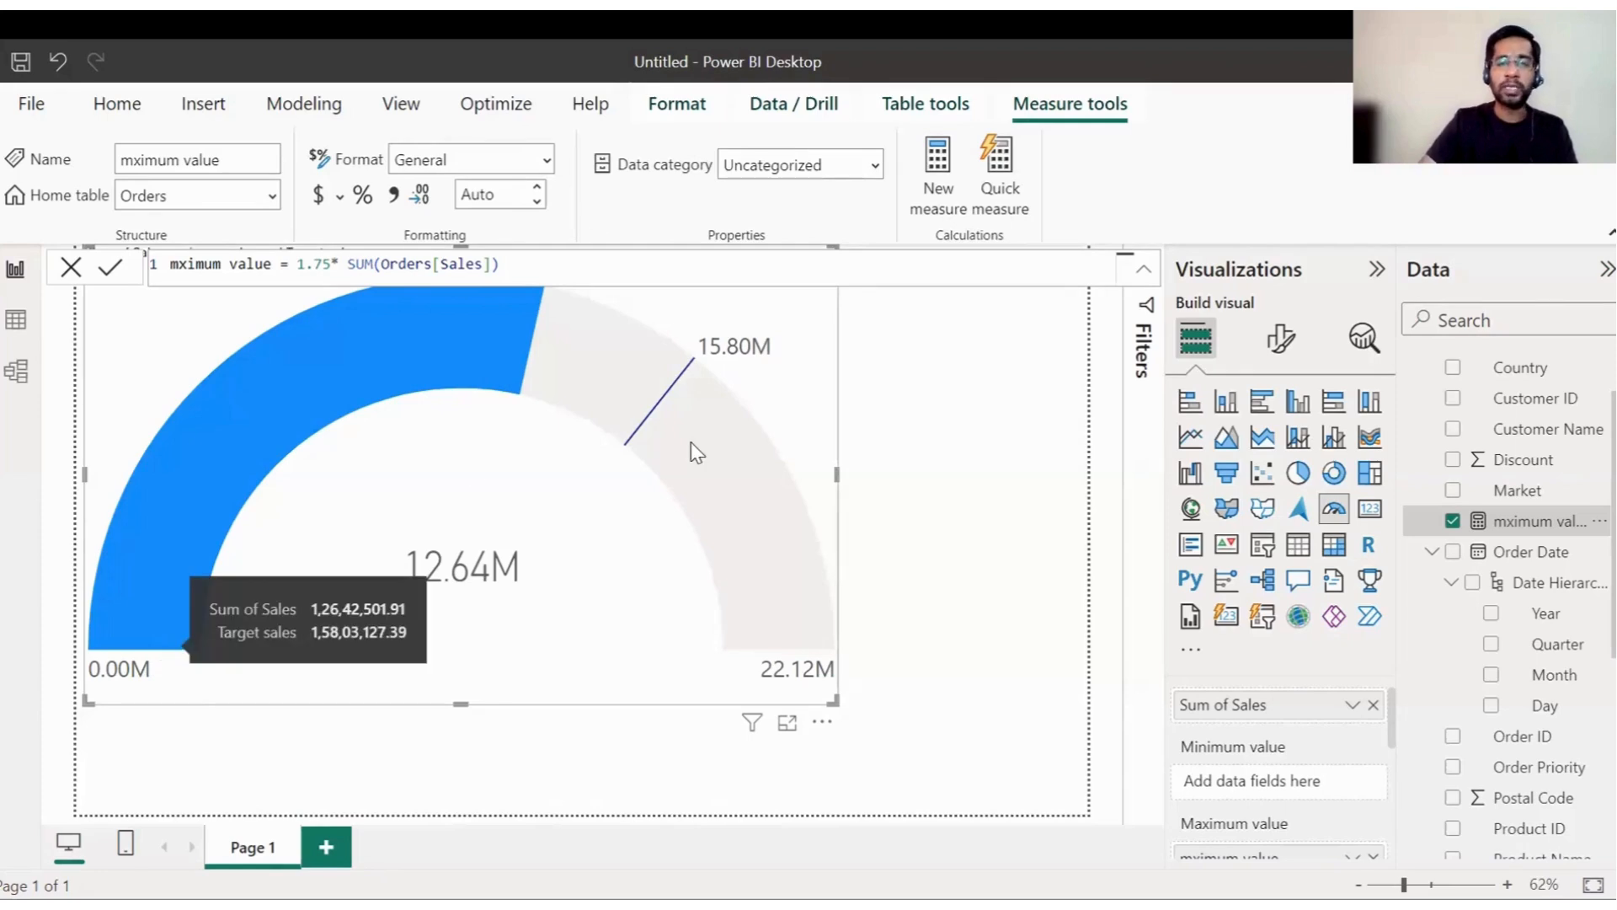
mouse_move(684, 379)
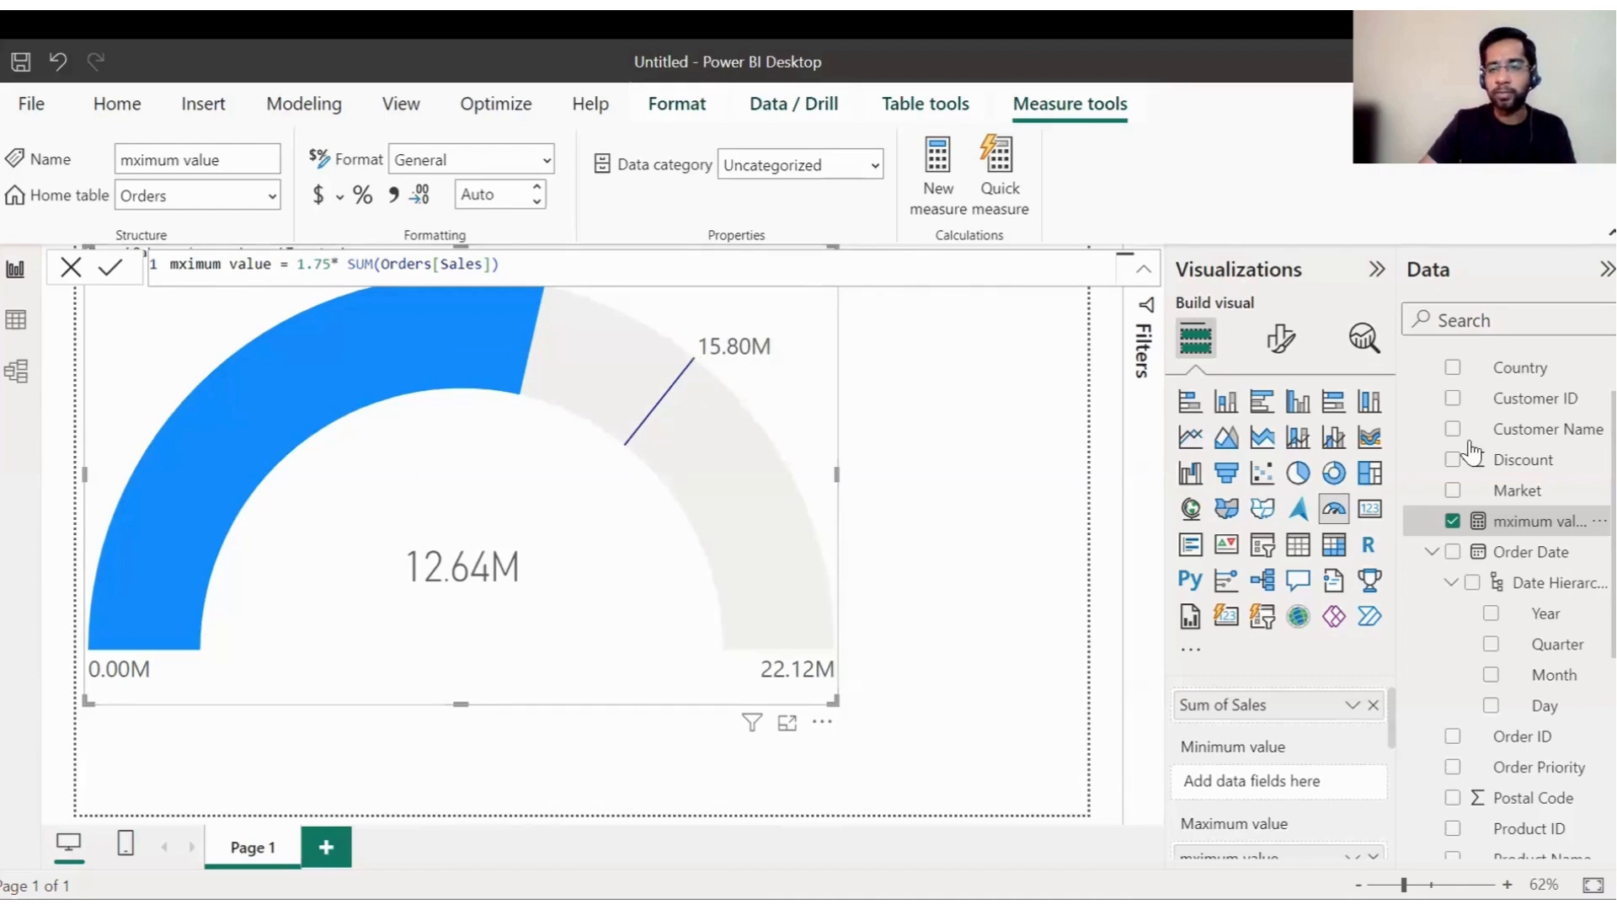
scroll(1276, 733, down, 1)
scroll(1276, 733, up, 2)
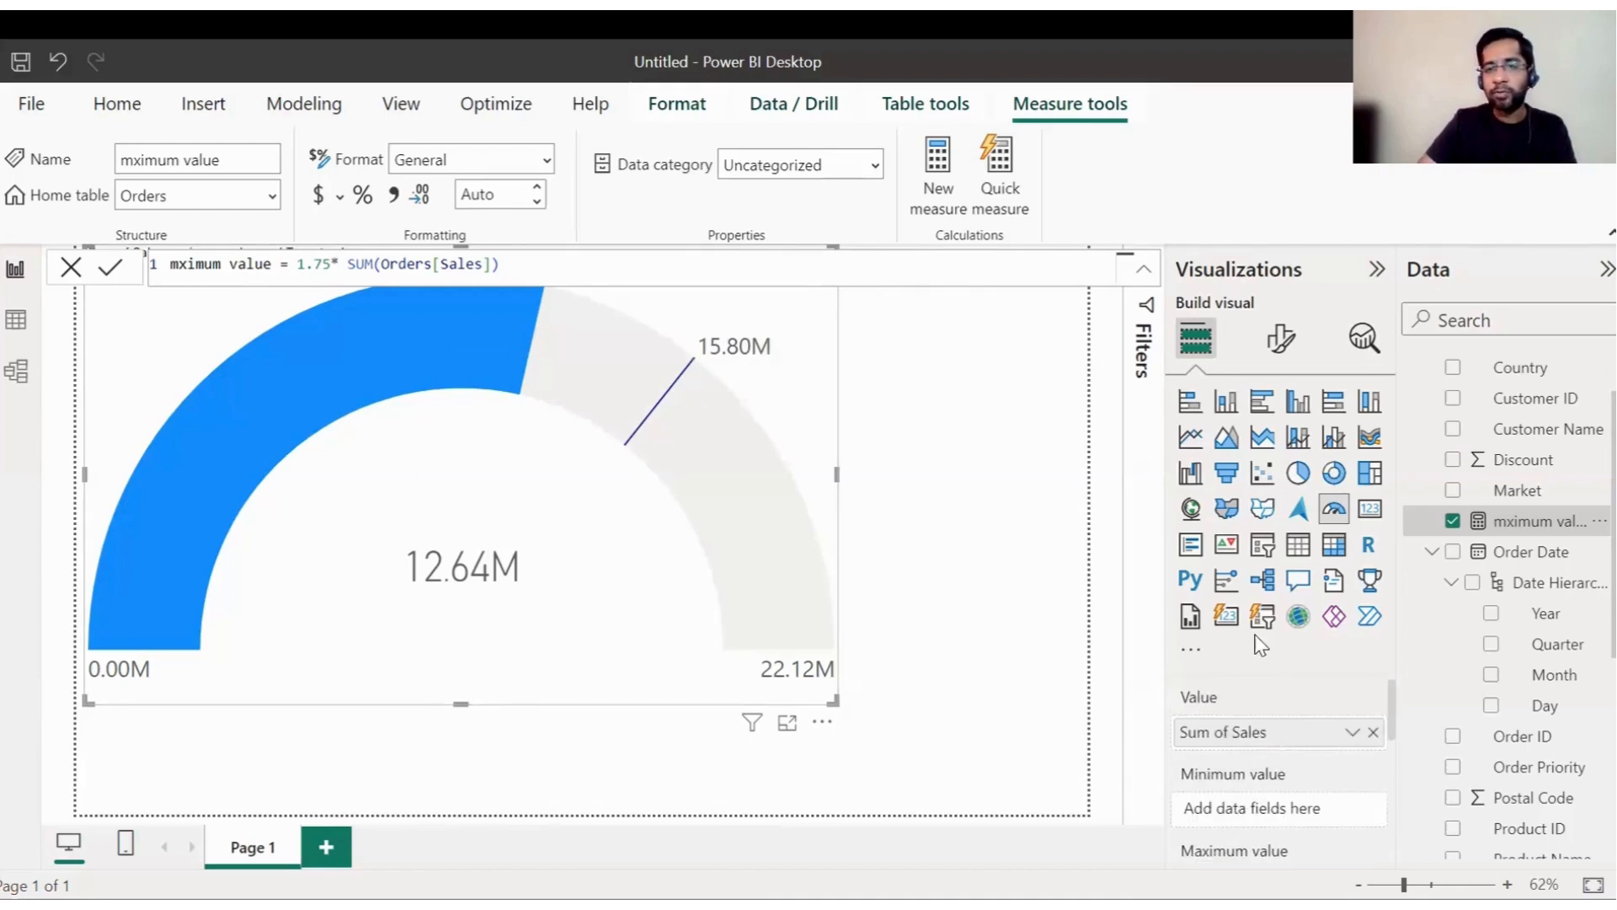
Examine the Gauge axis formatting and the field-based options for its Min value, leaving the settings without applying anything
click(1280, 338)
click(1184, 517)
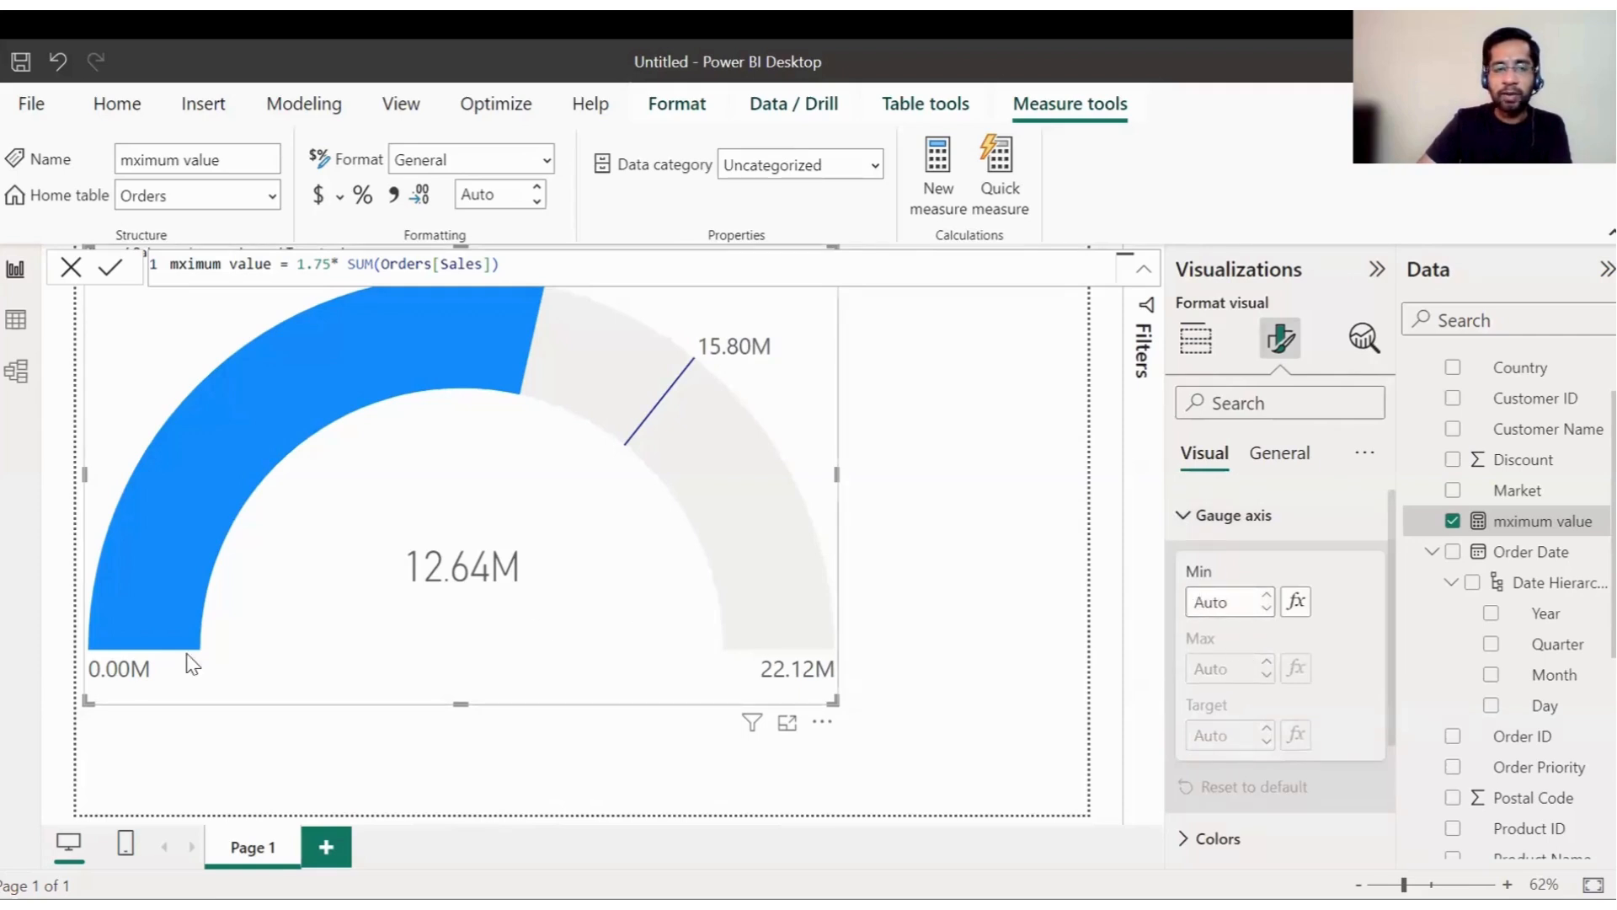
click(1255, 603)
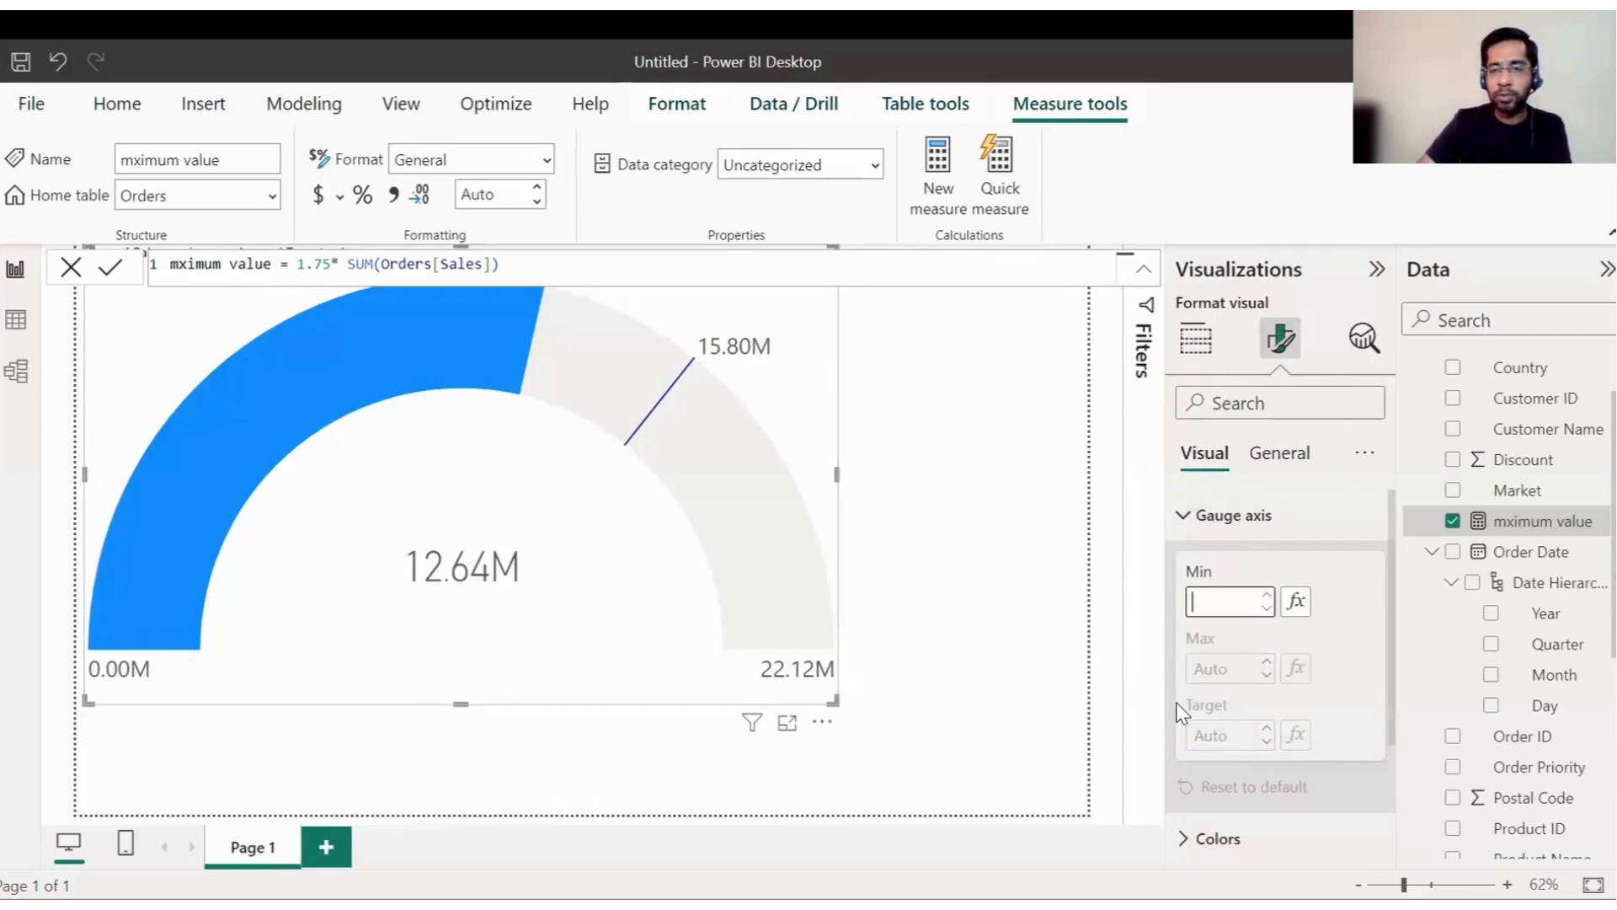
click(1258, 709)
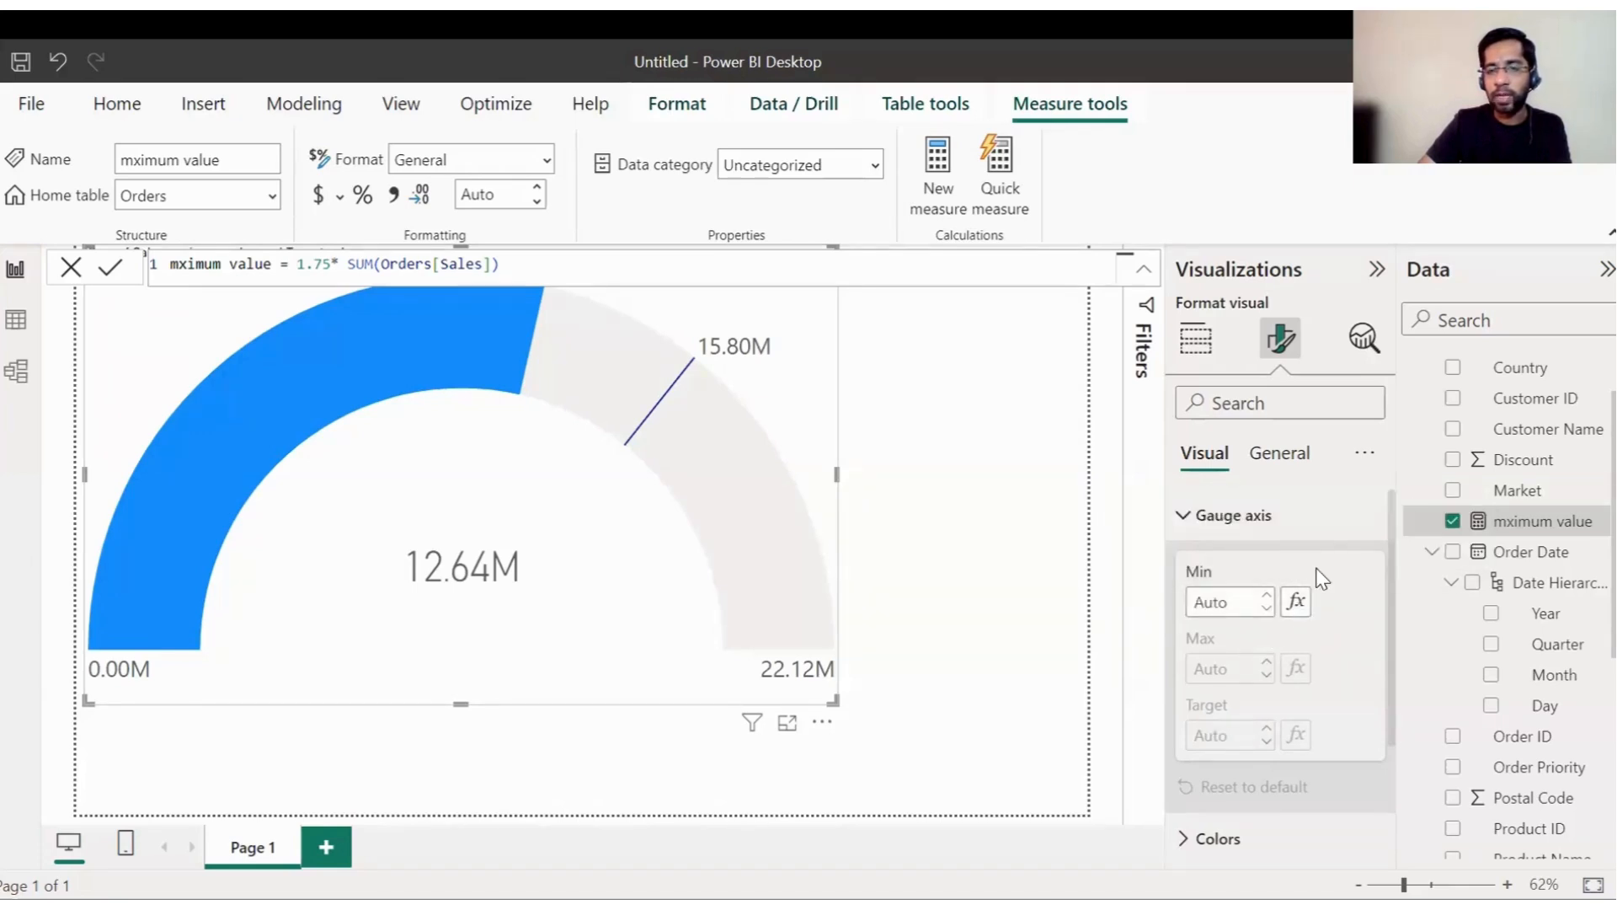
click(1301, 597)
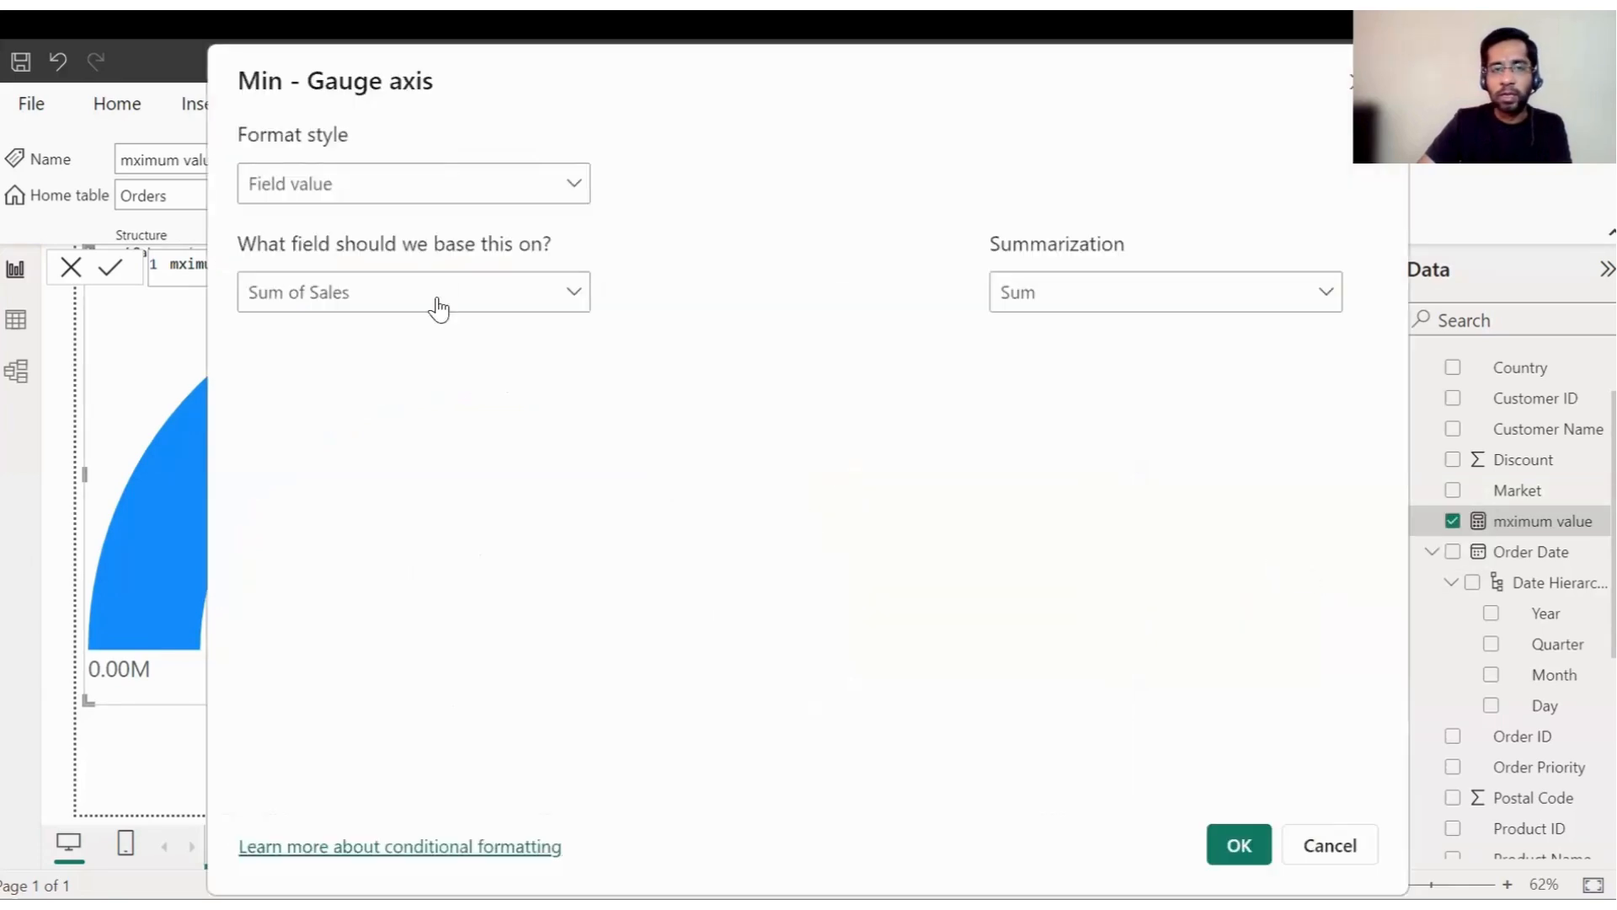
click(1336, 845)
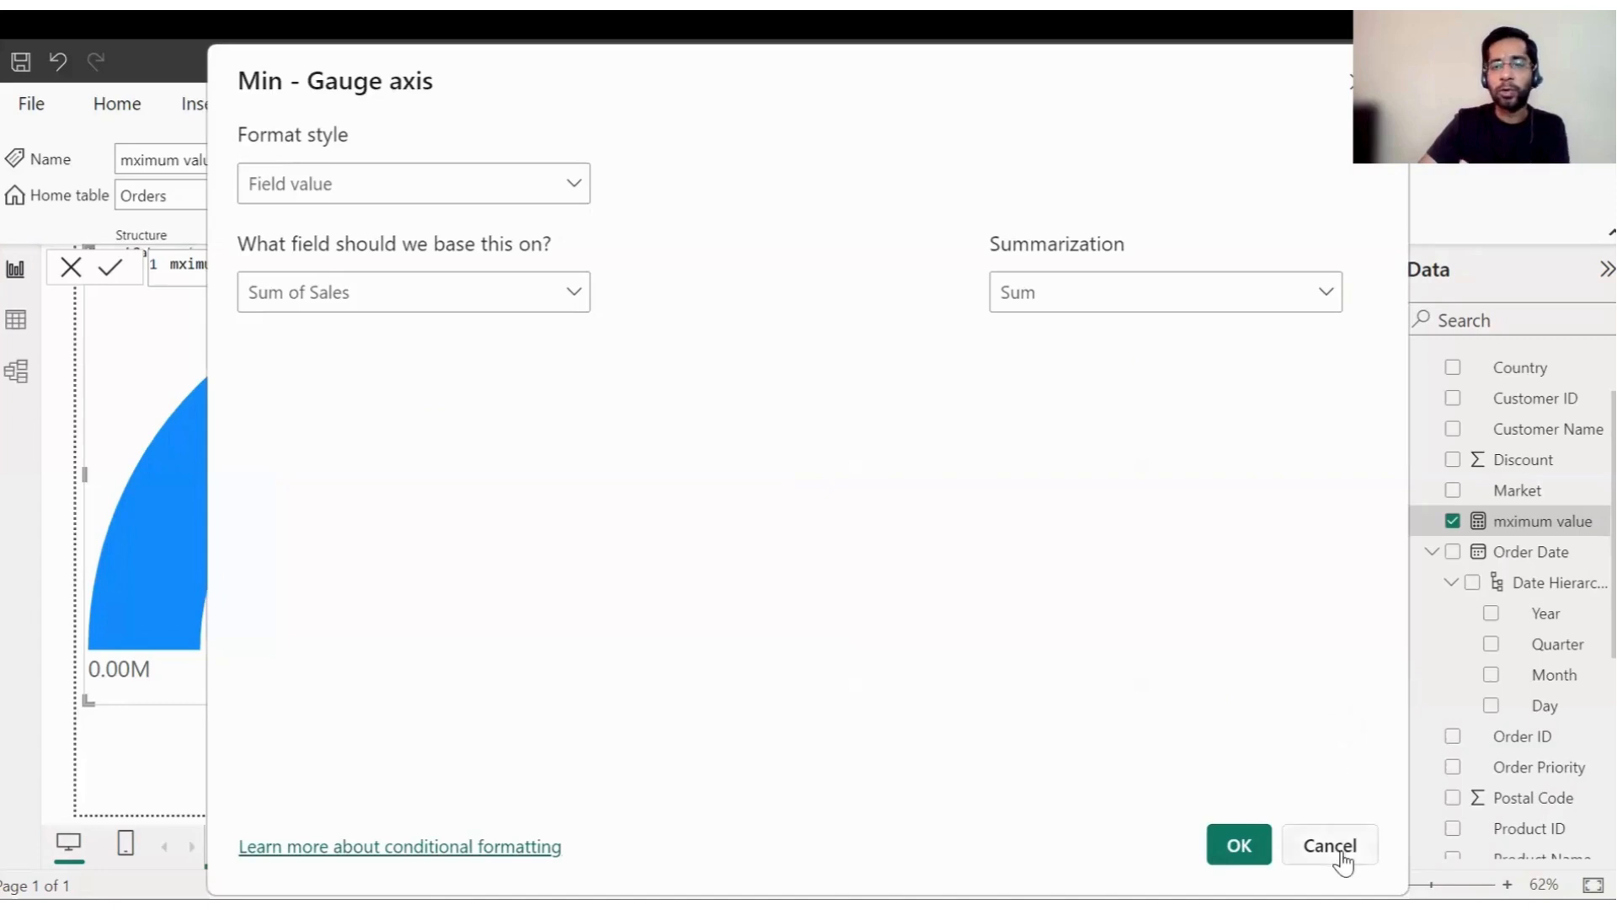
click(1339, 852)
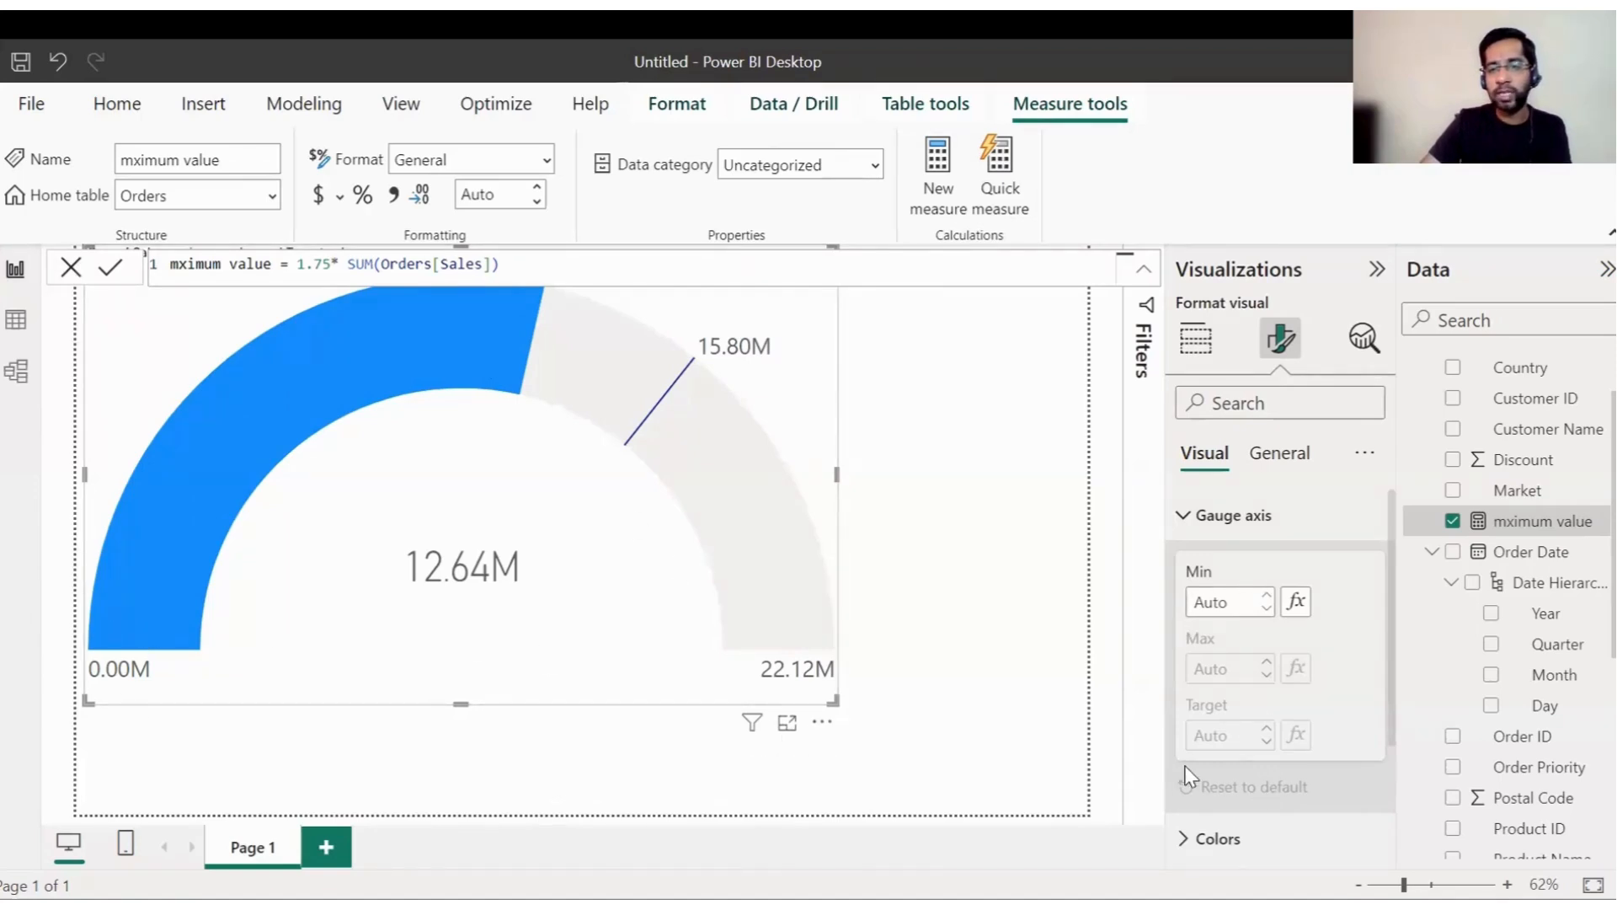
Change the gauge's fill color to bright green and its target color to red
click(1192, 524)
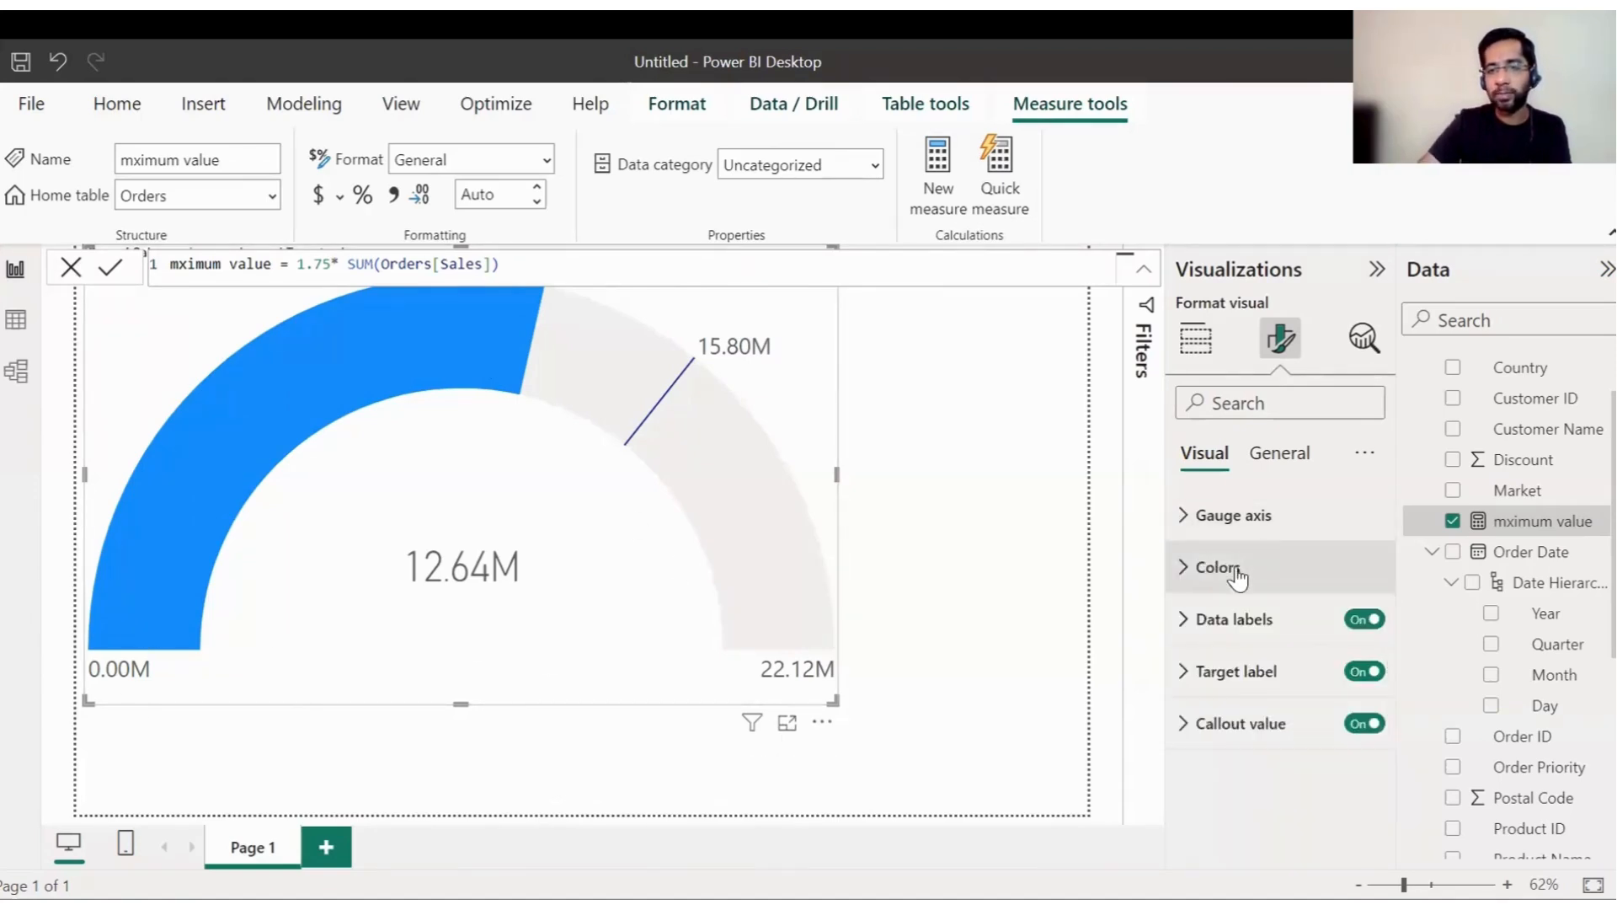
click(1210, 571)
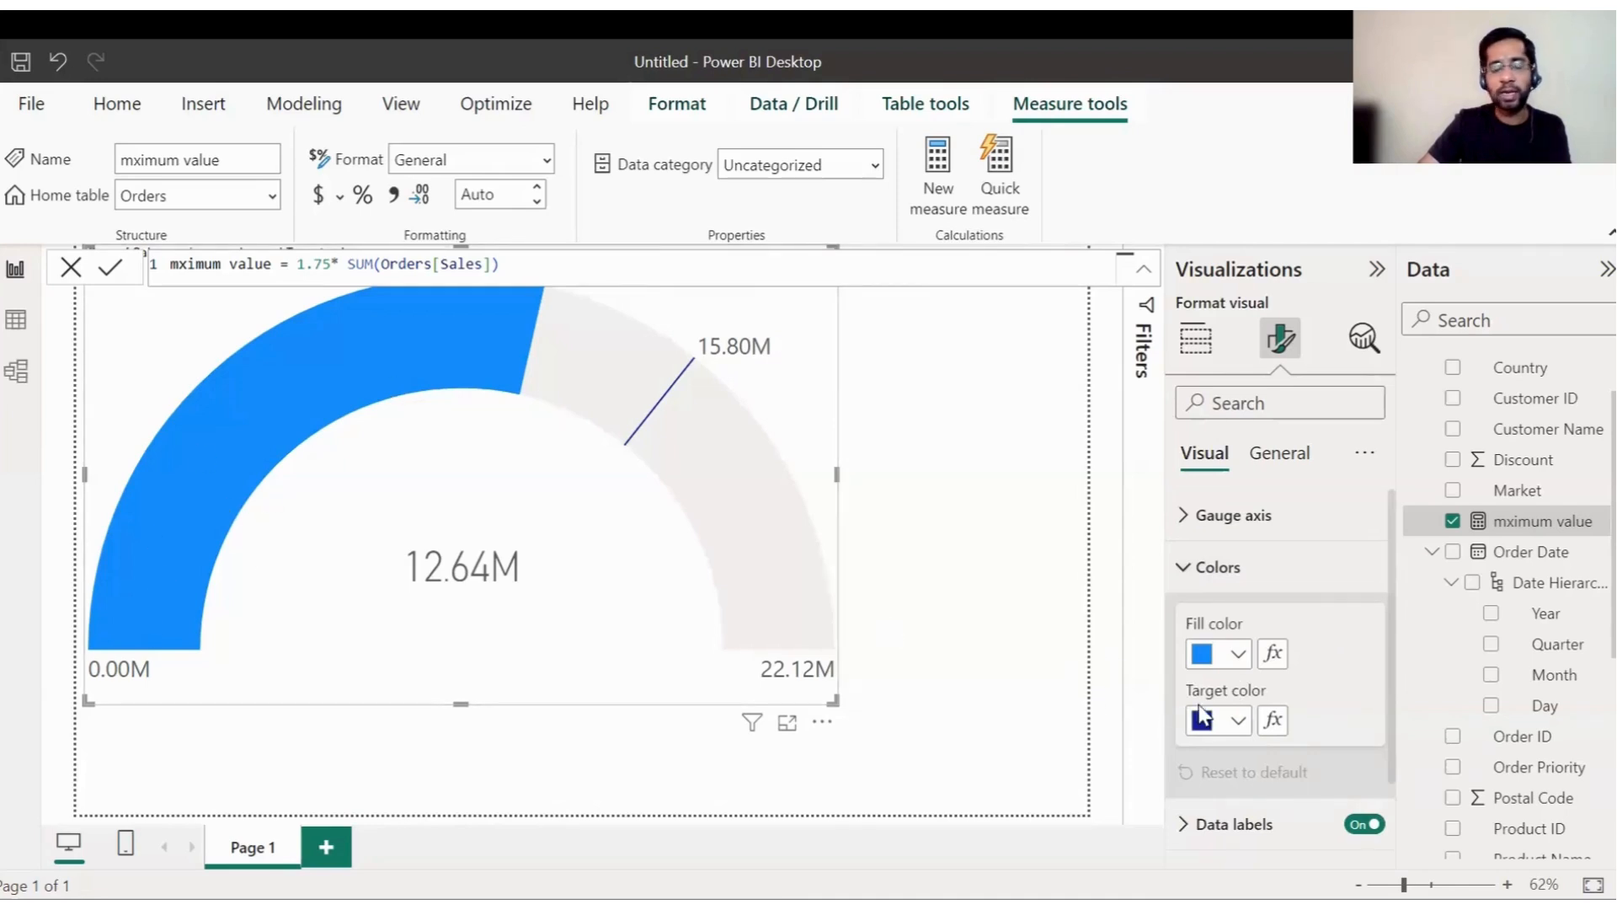
click(1205, 657)
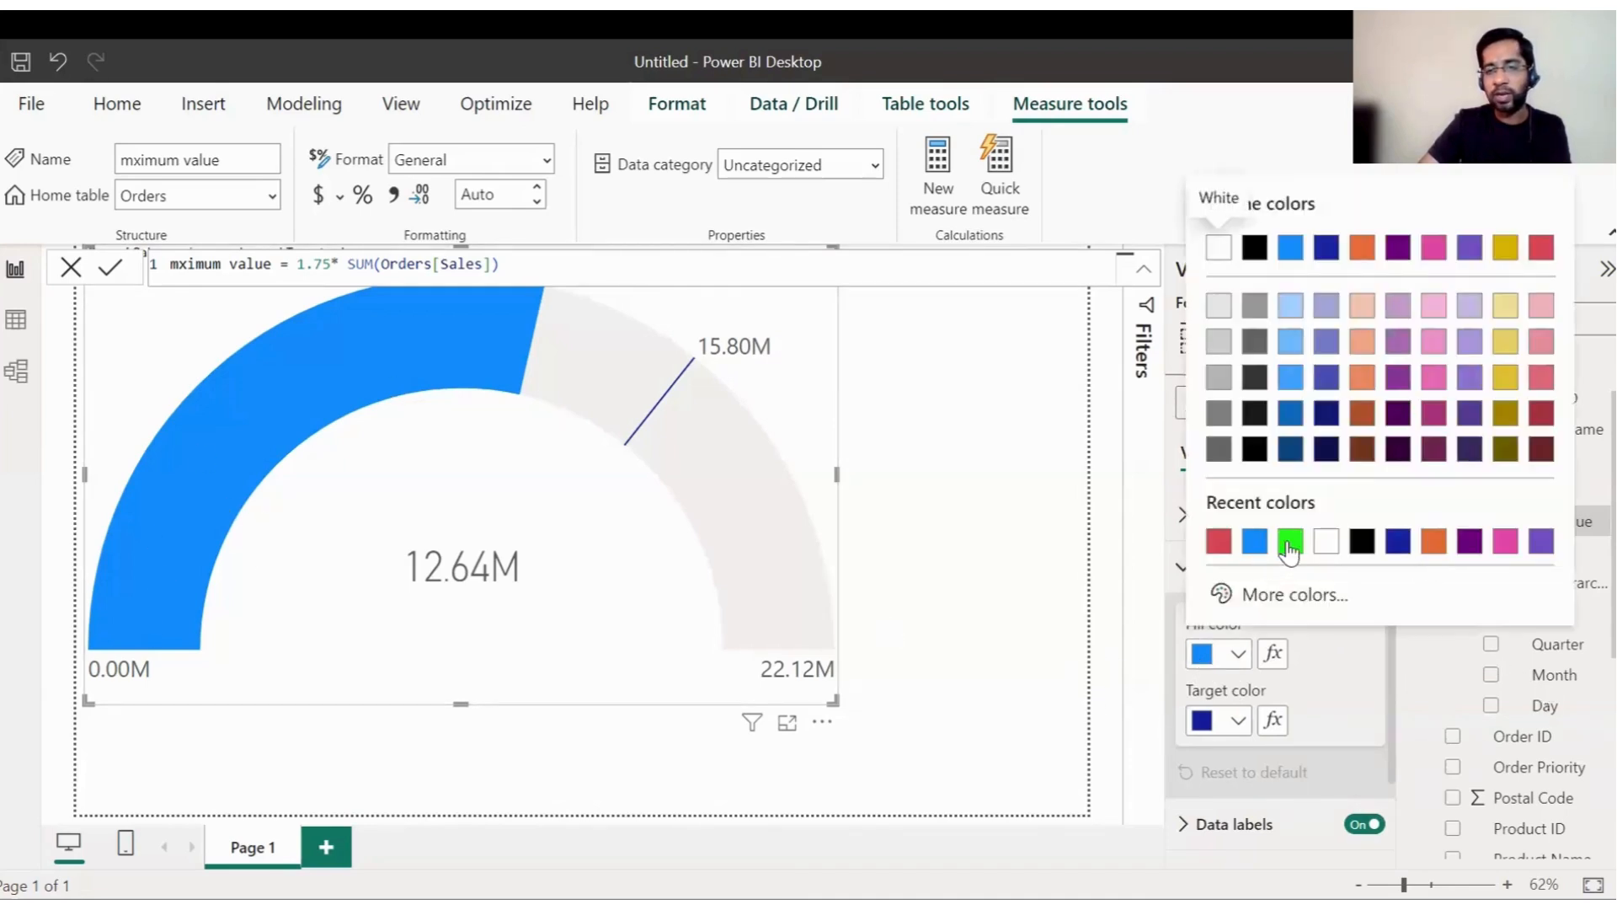
click(1289, 540)
click(1238, 720)
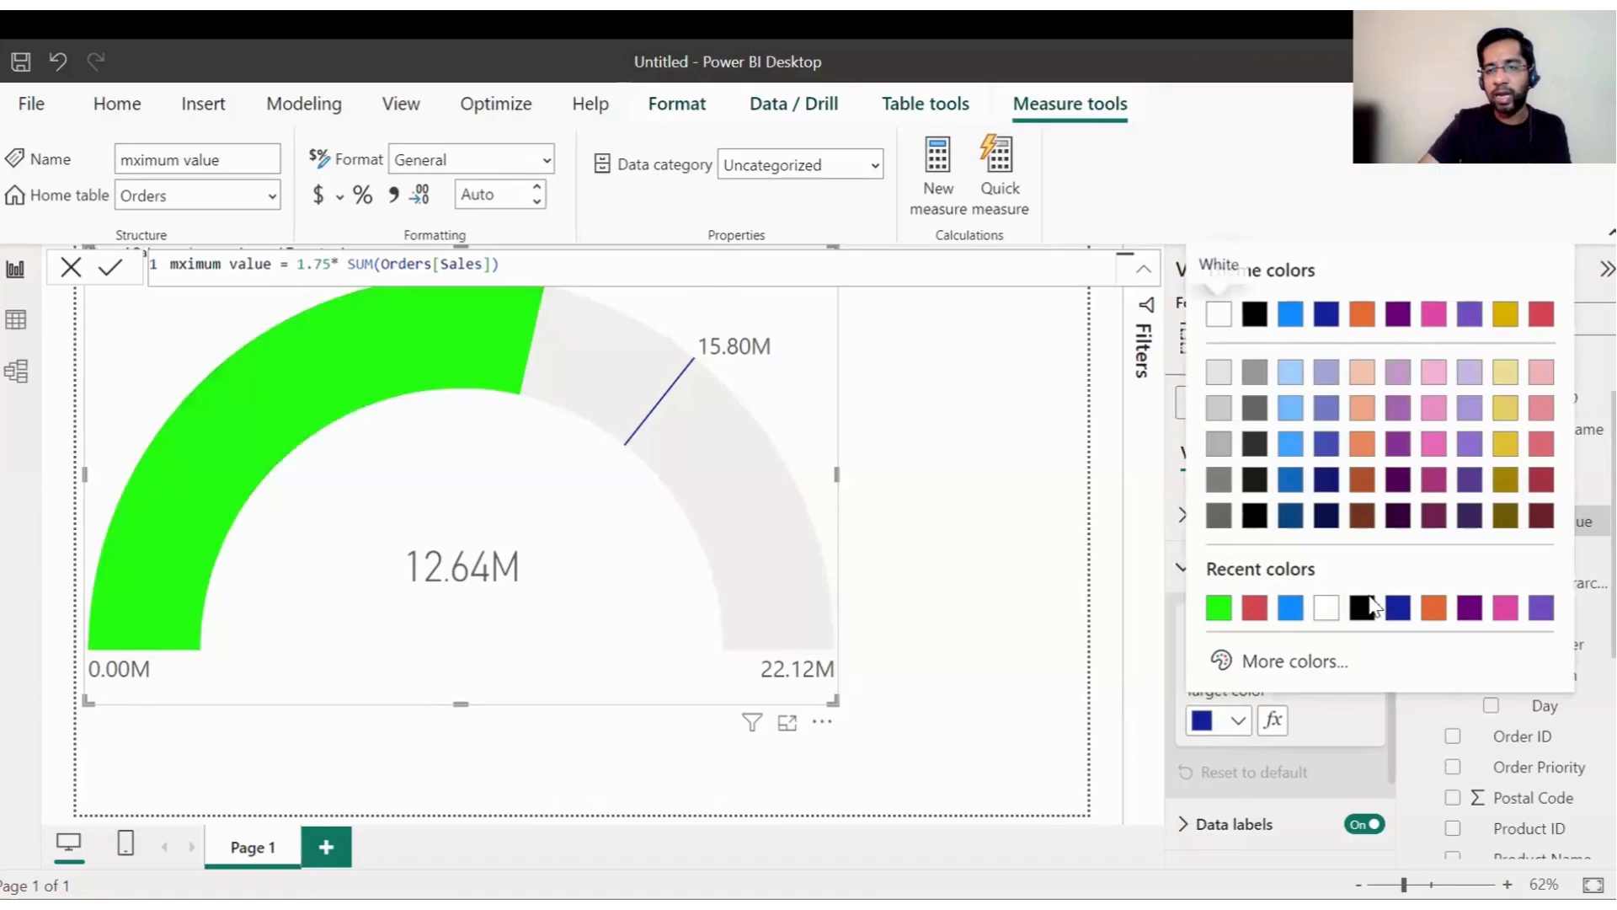
click(1254, 608)
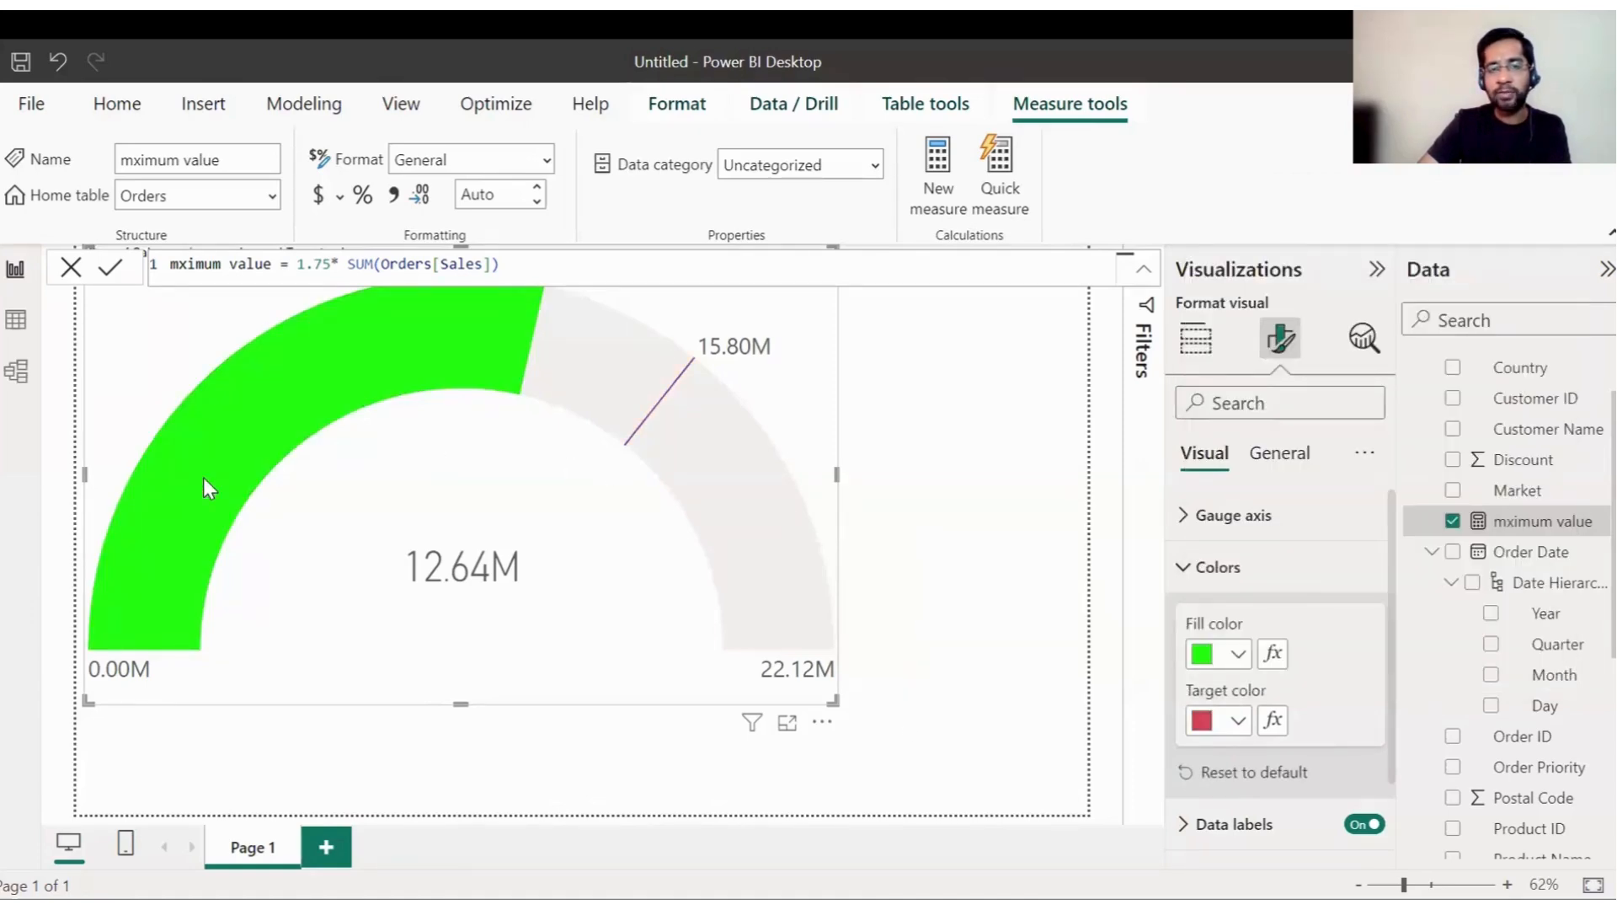
click(944, 489)
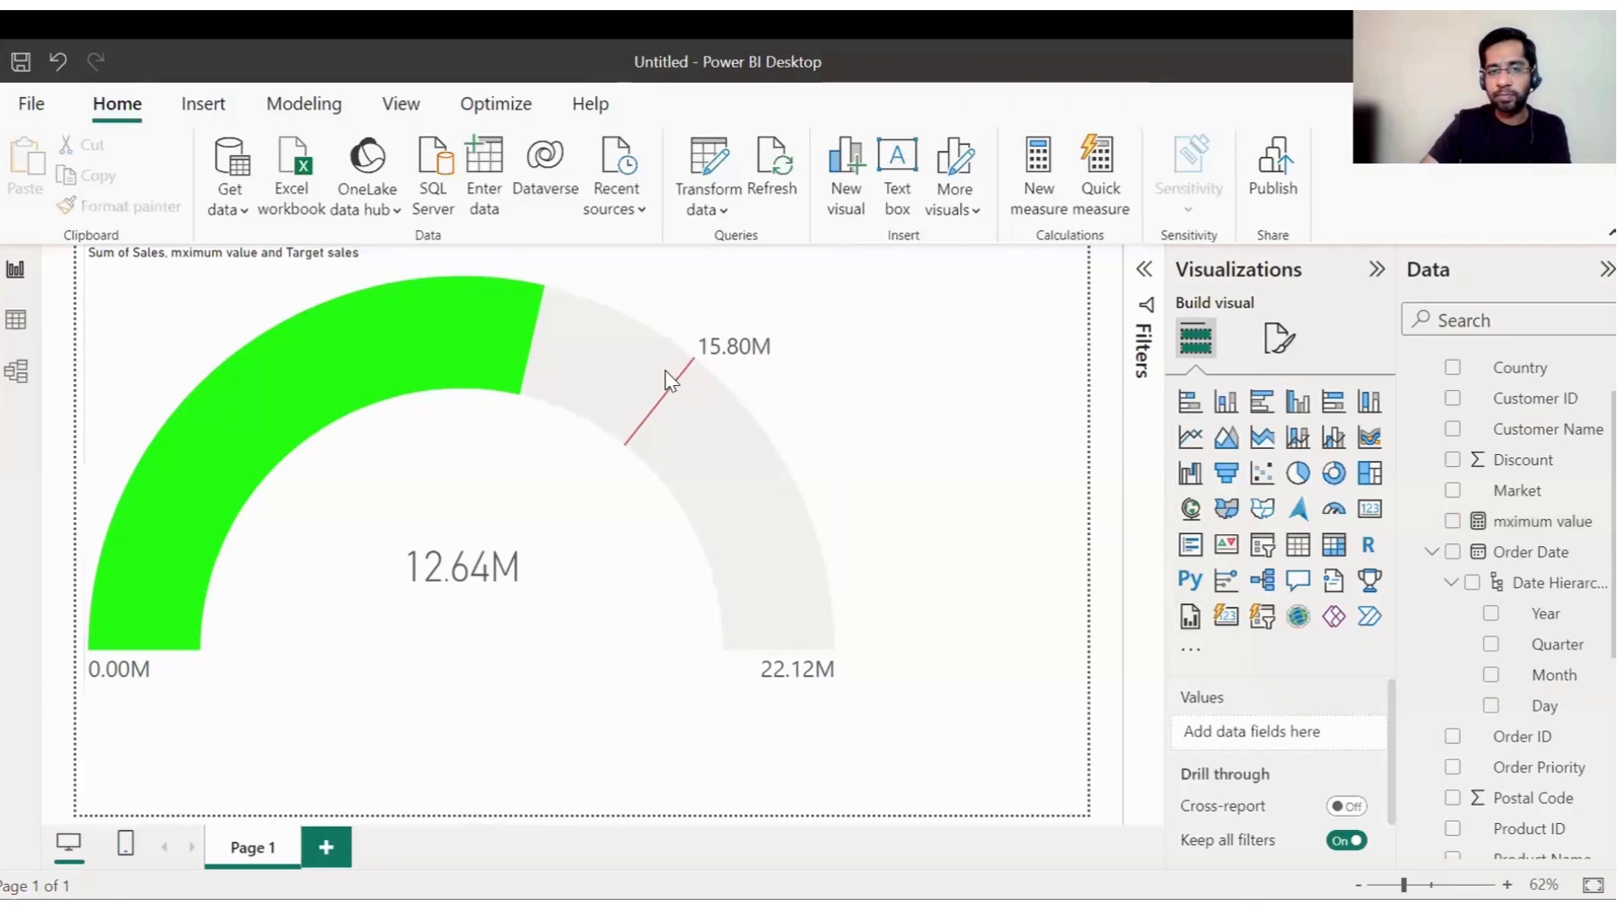
Make the gauge's minimum and maximum data labels bold
click(740, 299)
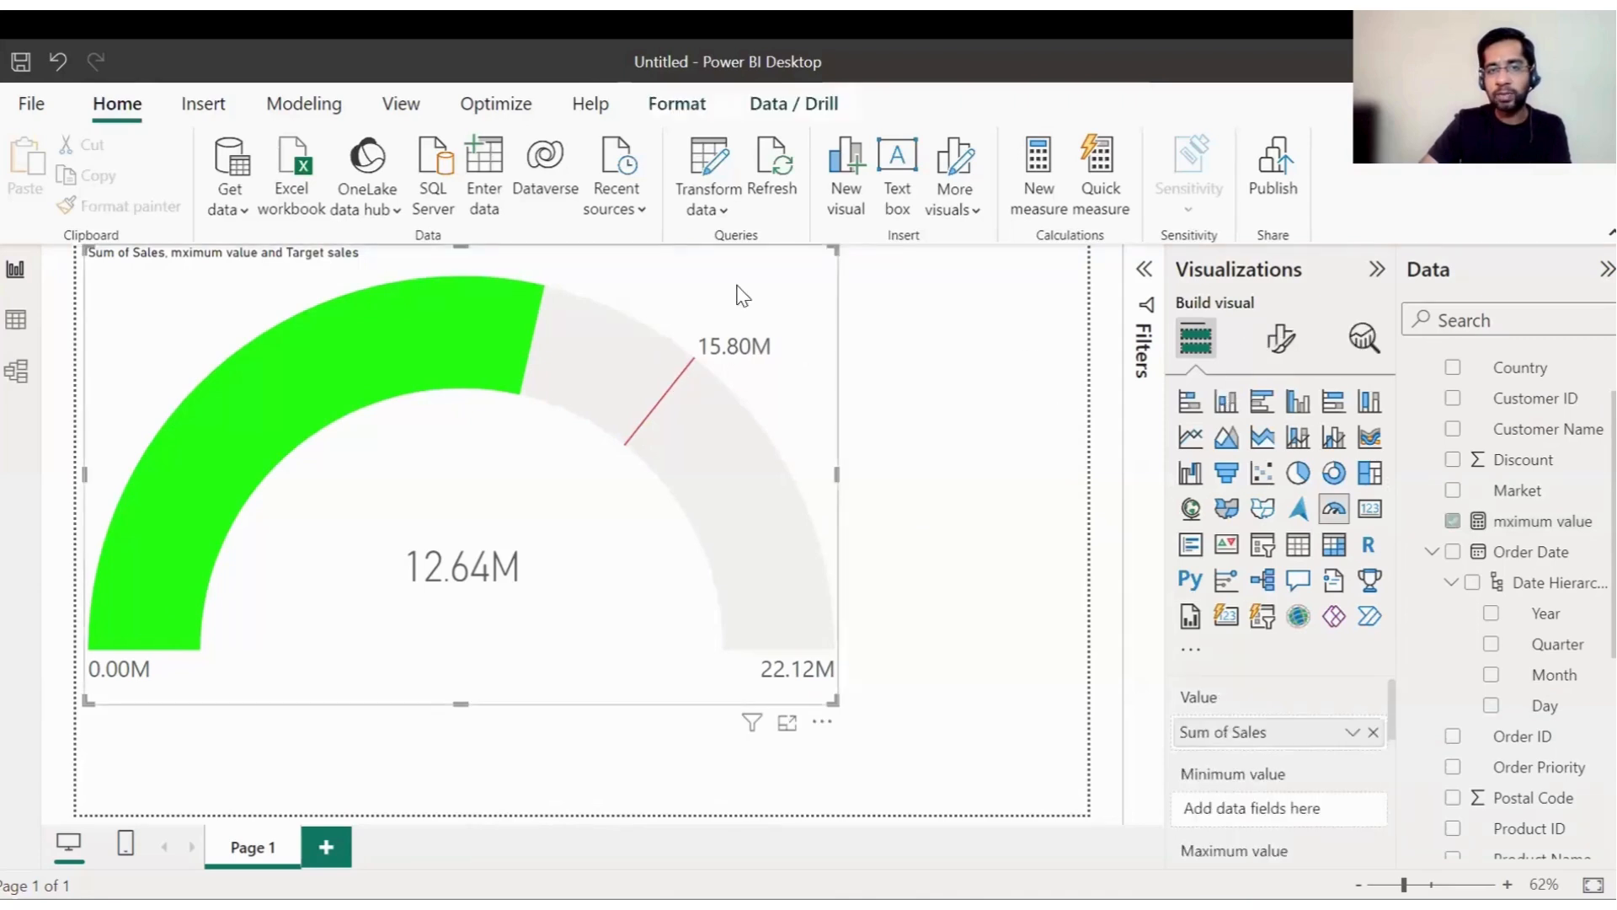
click(1282, 341)
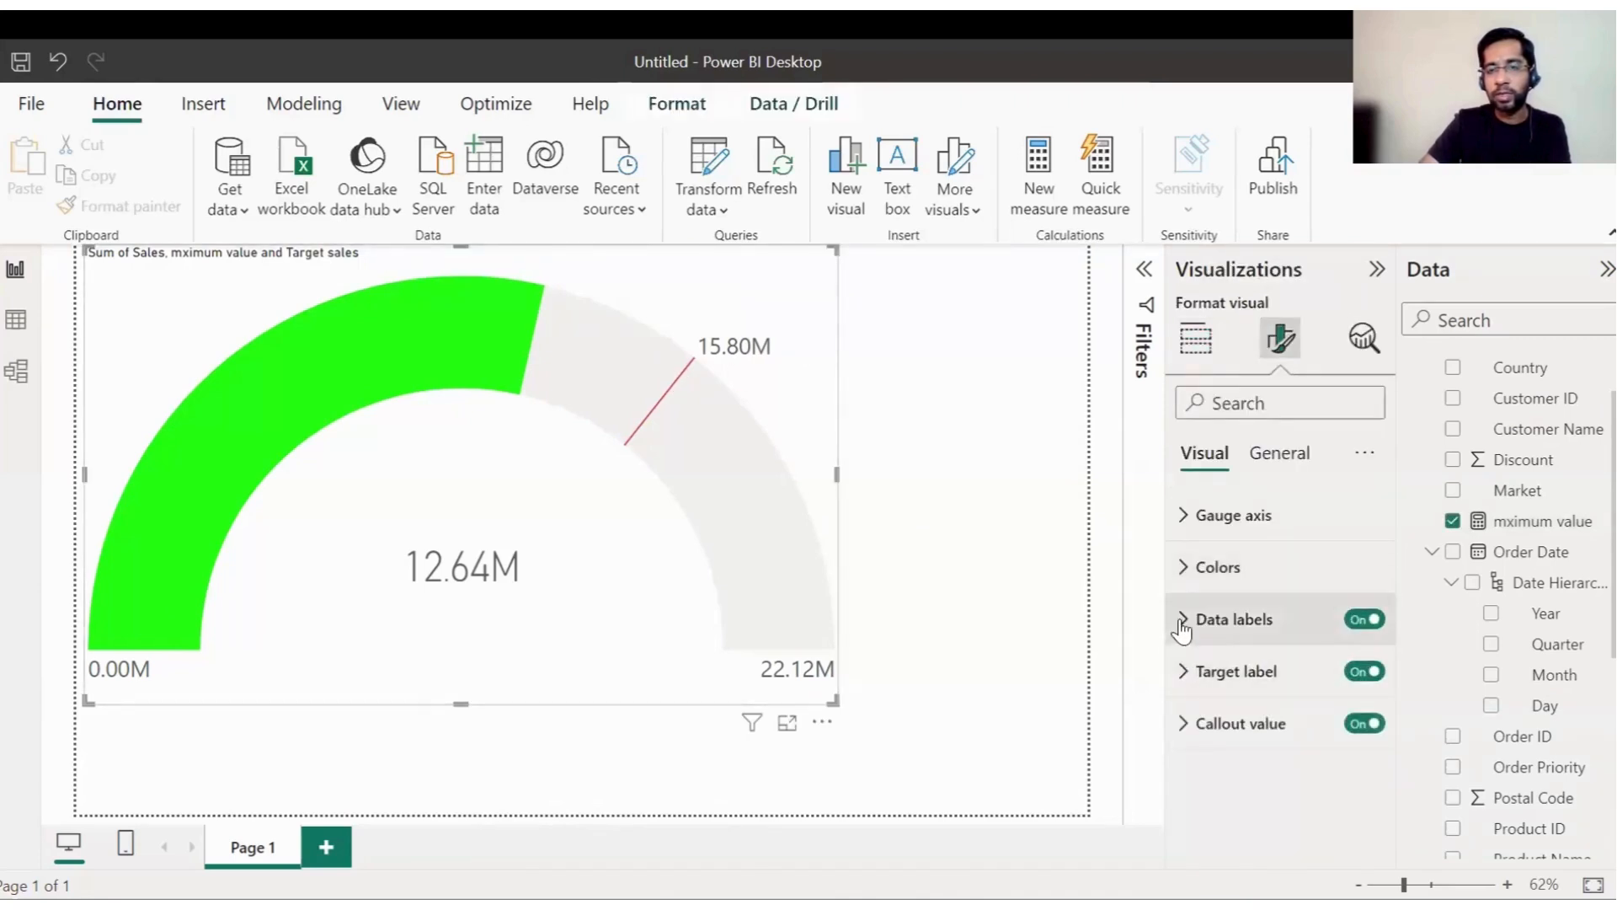
click(1182, 630)
scroll(1259, 578, down, 2)
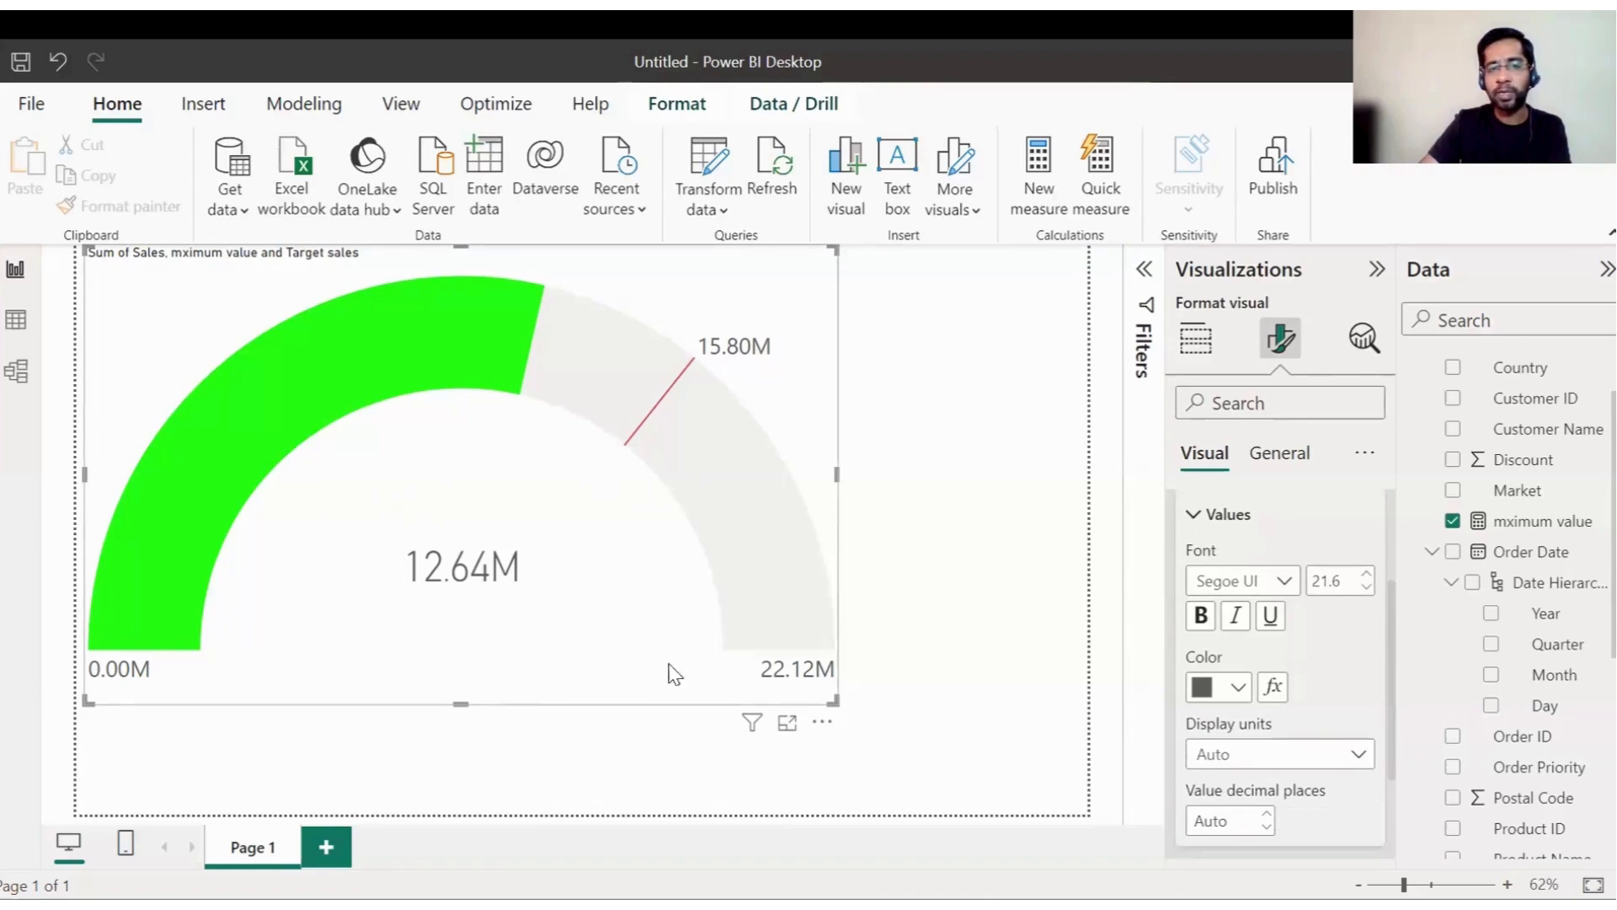
click(1200, 615)
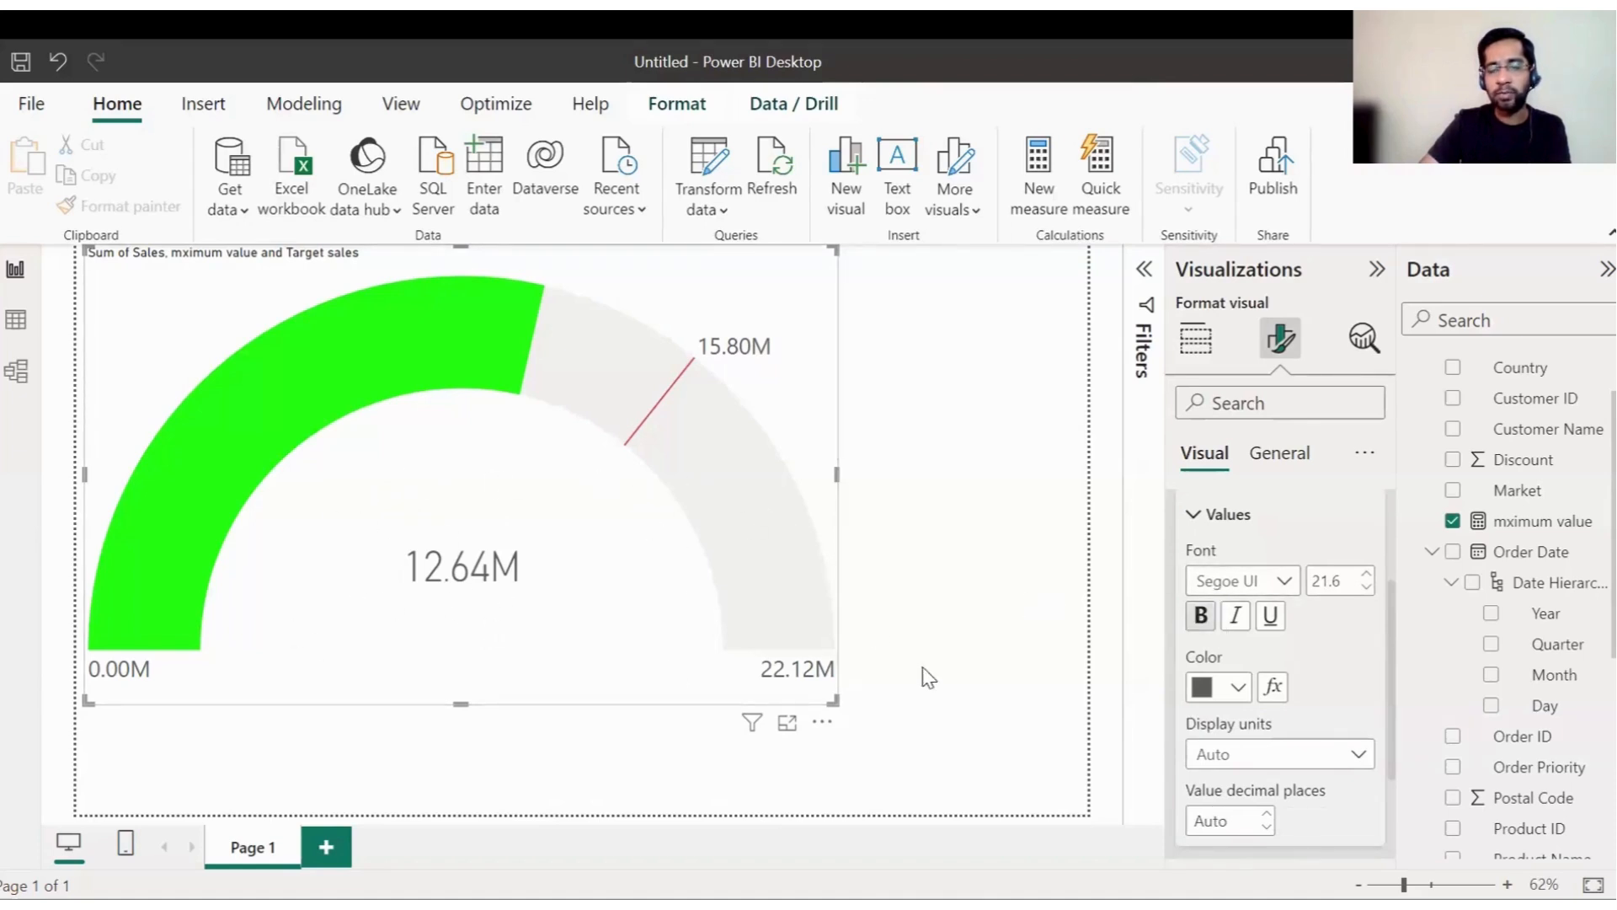
Look over the target label's formatting options and make the gauge's callout value bold
scroll(1184, 785, down, 2)
click(1185, 785)
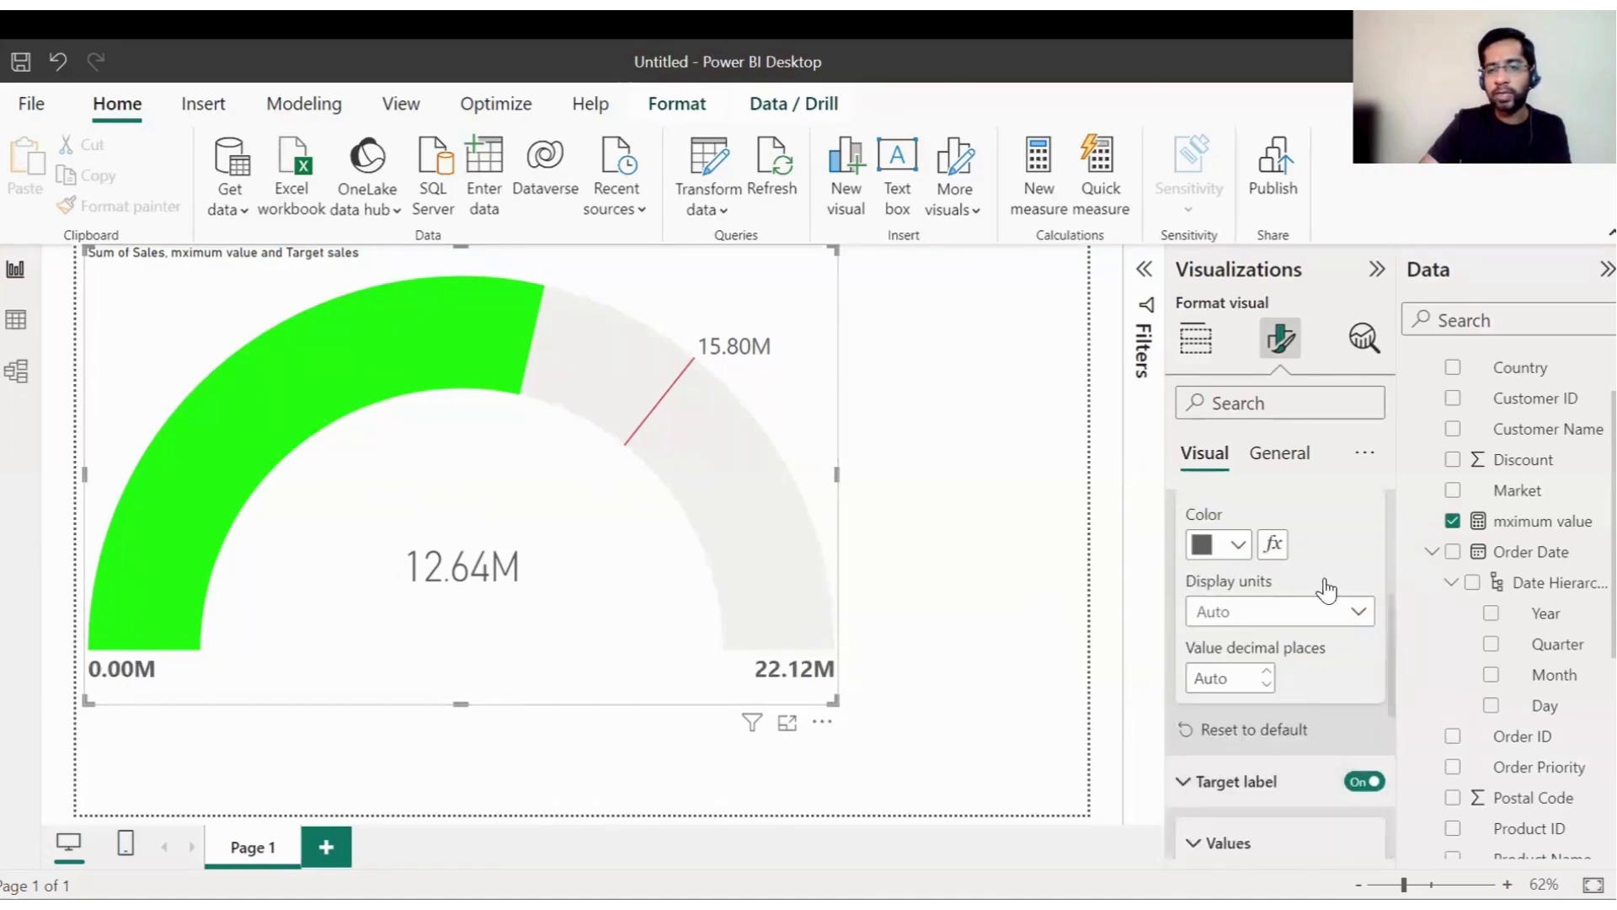
scroll(1323, 592, down, 3)
scroll(1323, 592, down, 2)
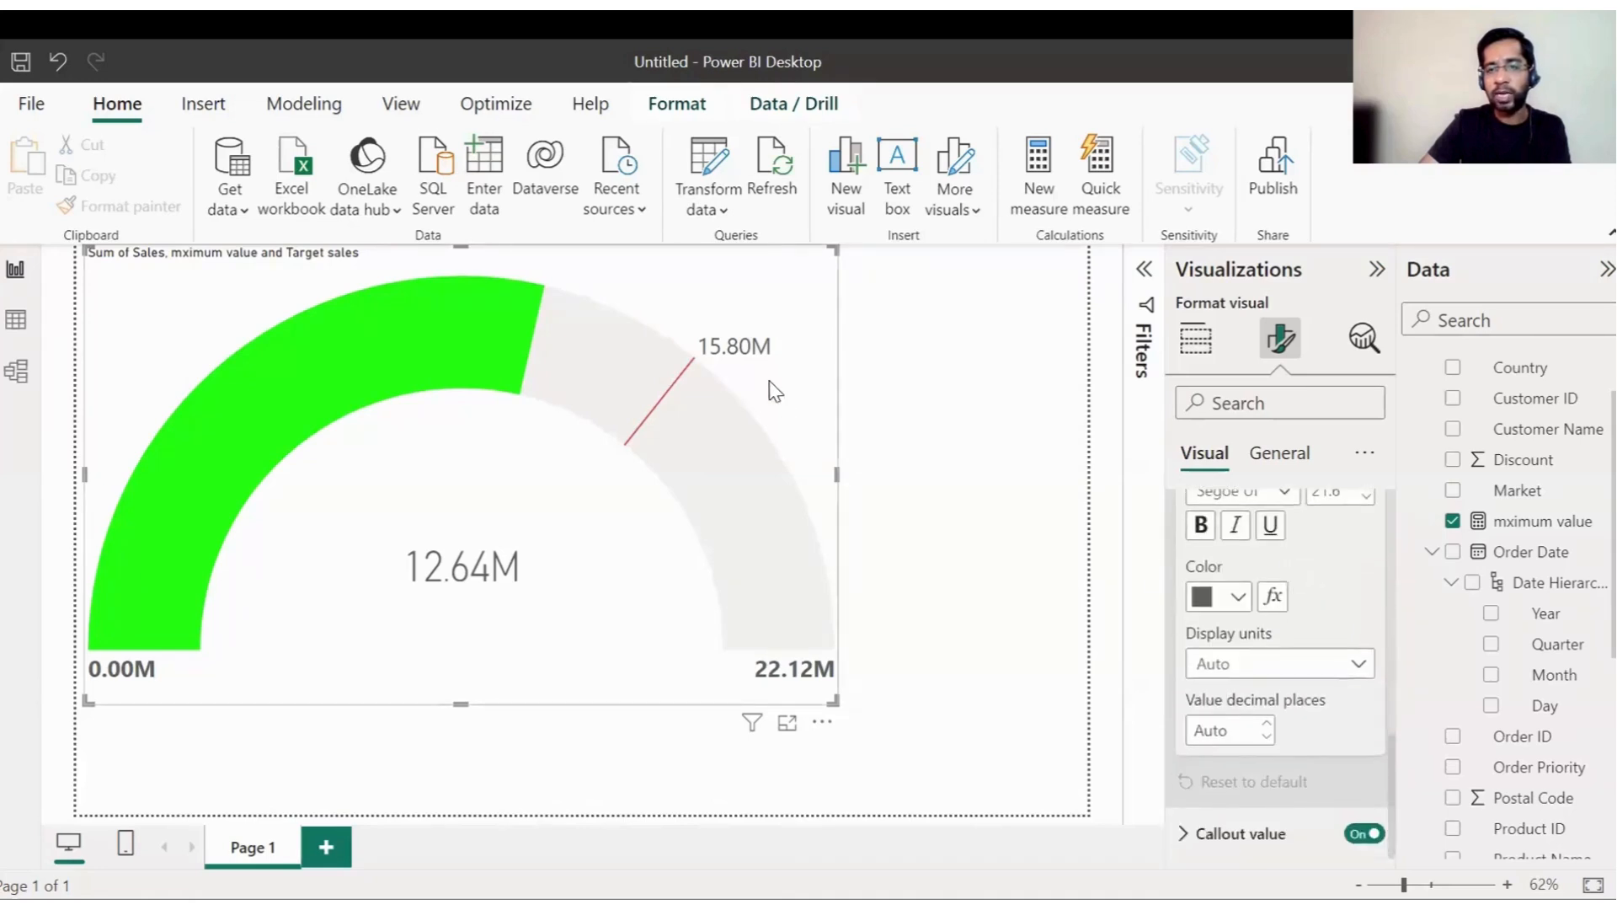
click(1191, 846)
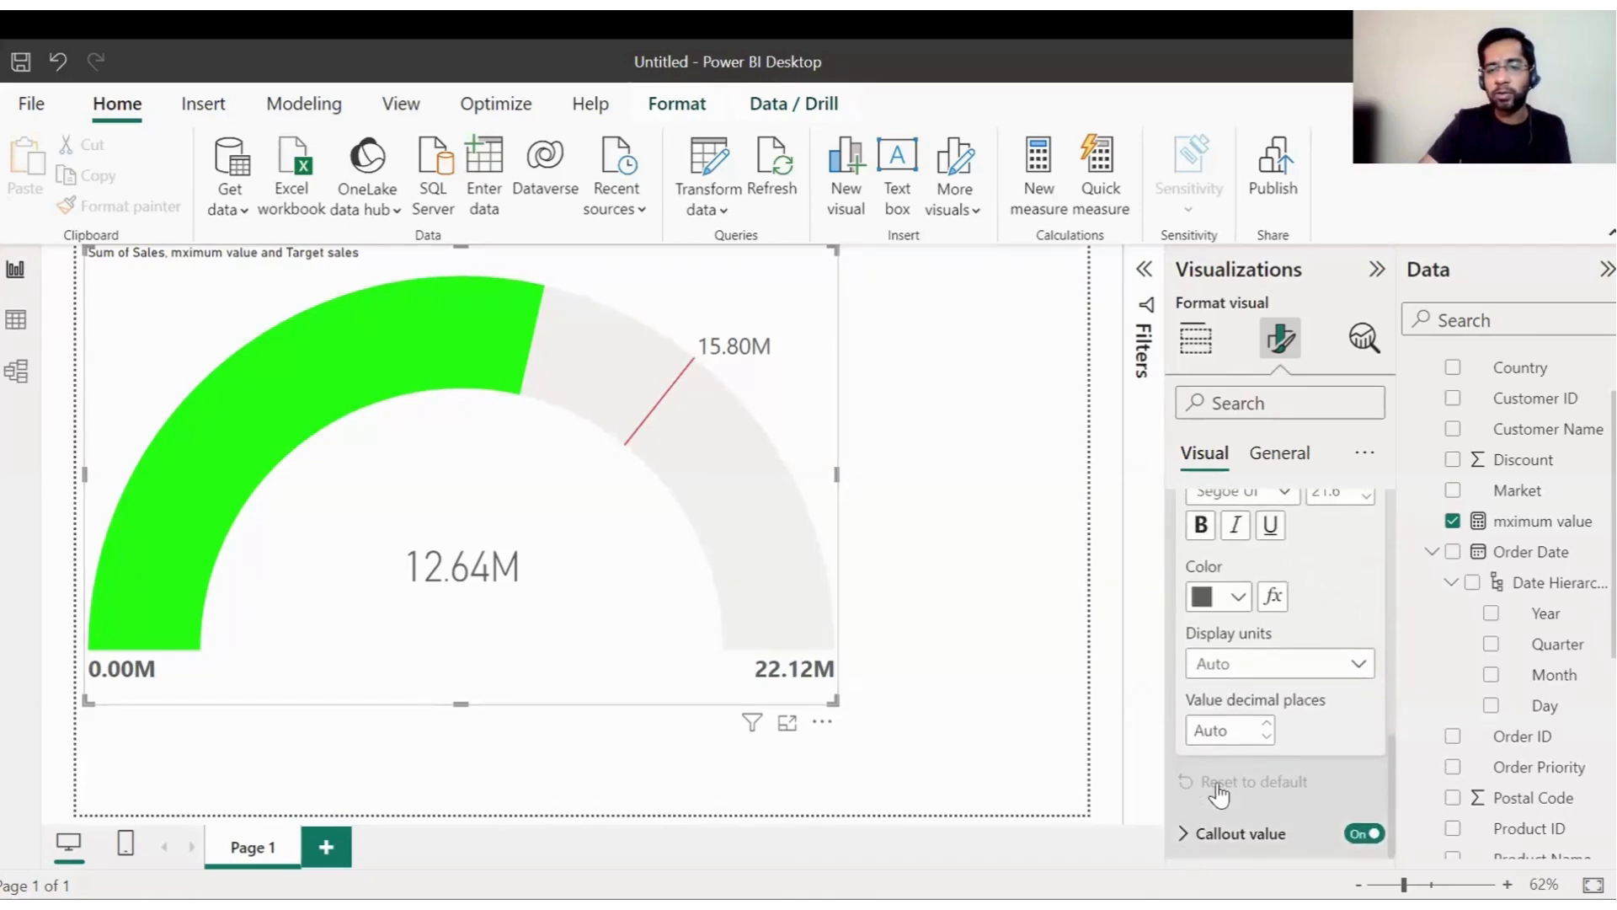
click(1200, 608)
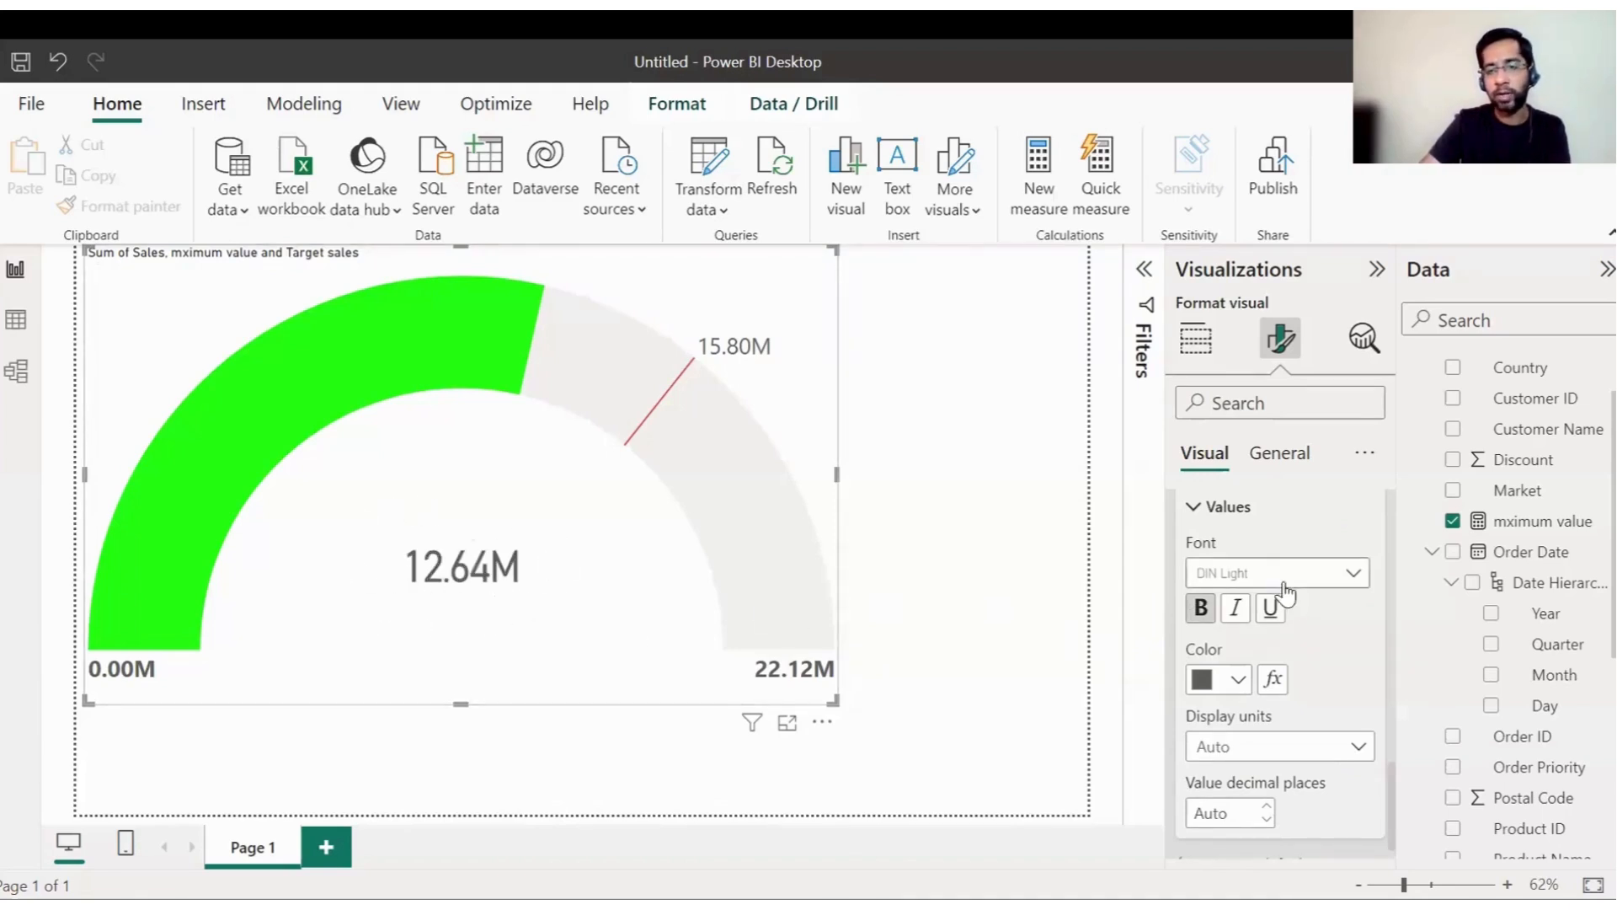
Collapse the callout value, target label and data label settings and return to the gauge's field assignments
scroll(1289, 581, down, 3)
click(1178, 796)
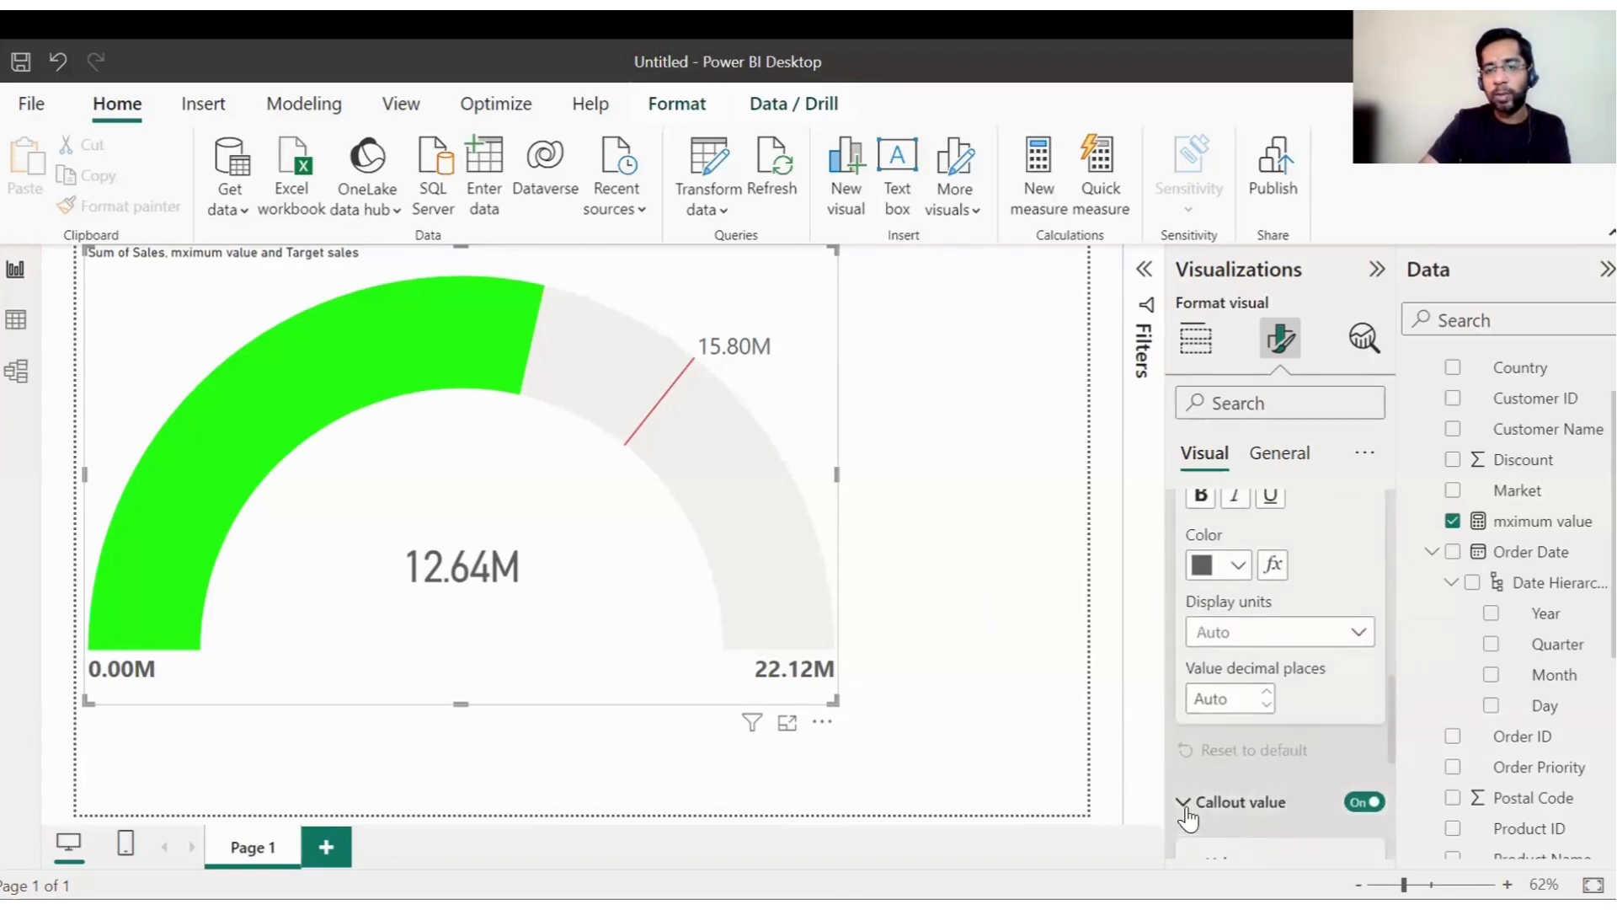
scroll(1188, 758, down, 2)
click(1188, 752)
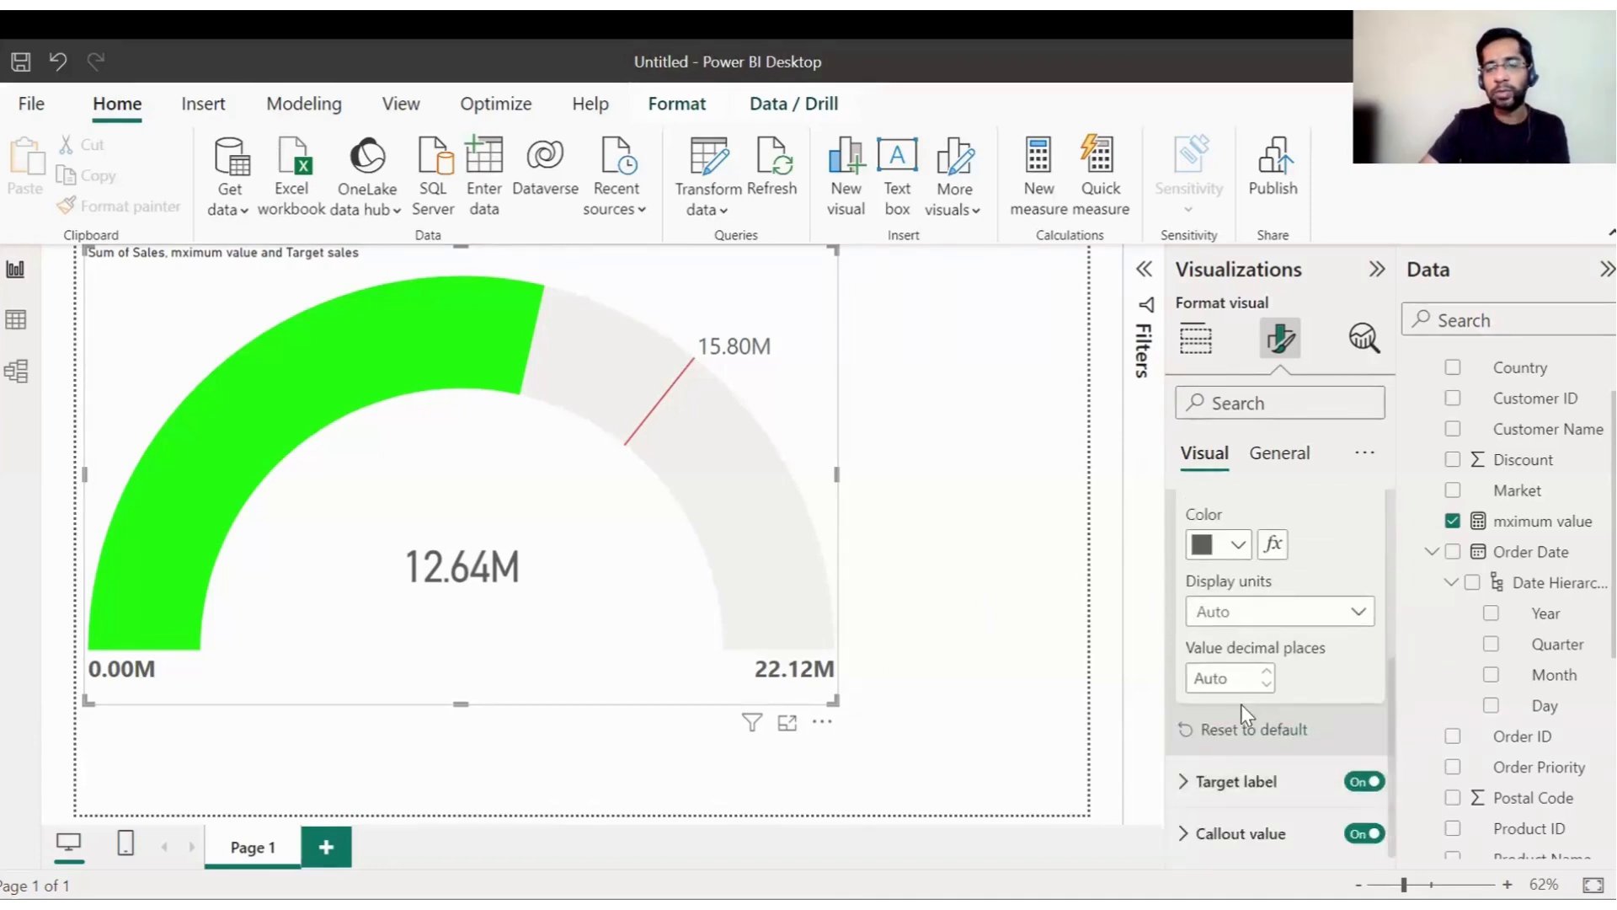
scroll(1241, 704, up, 3)
click(1193, 671)
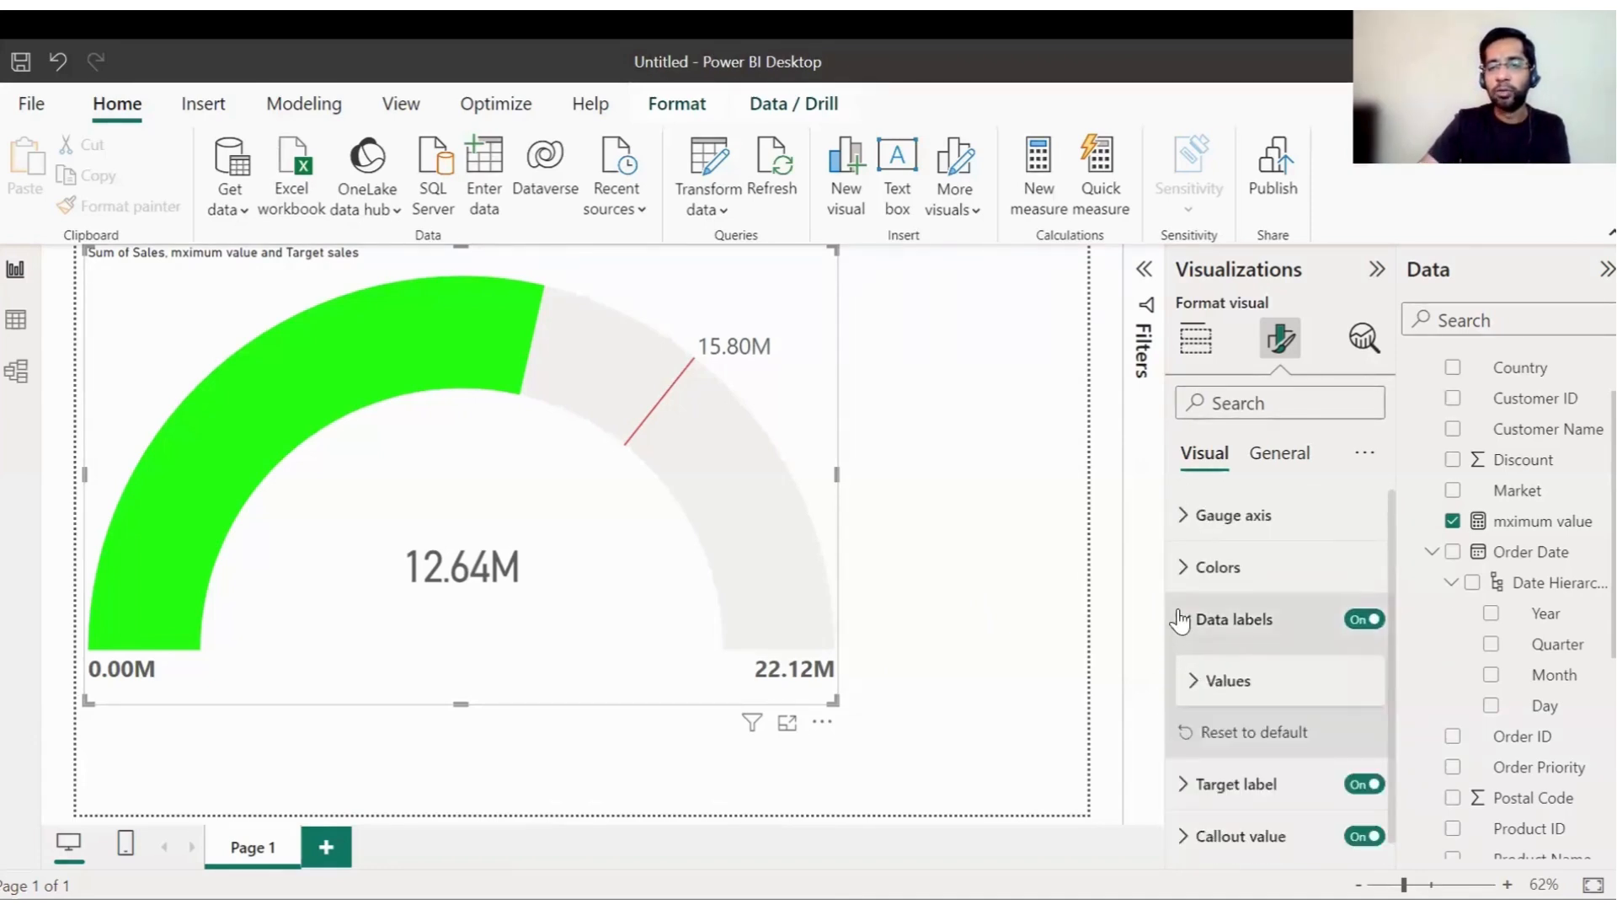
click(1183, 619)
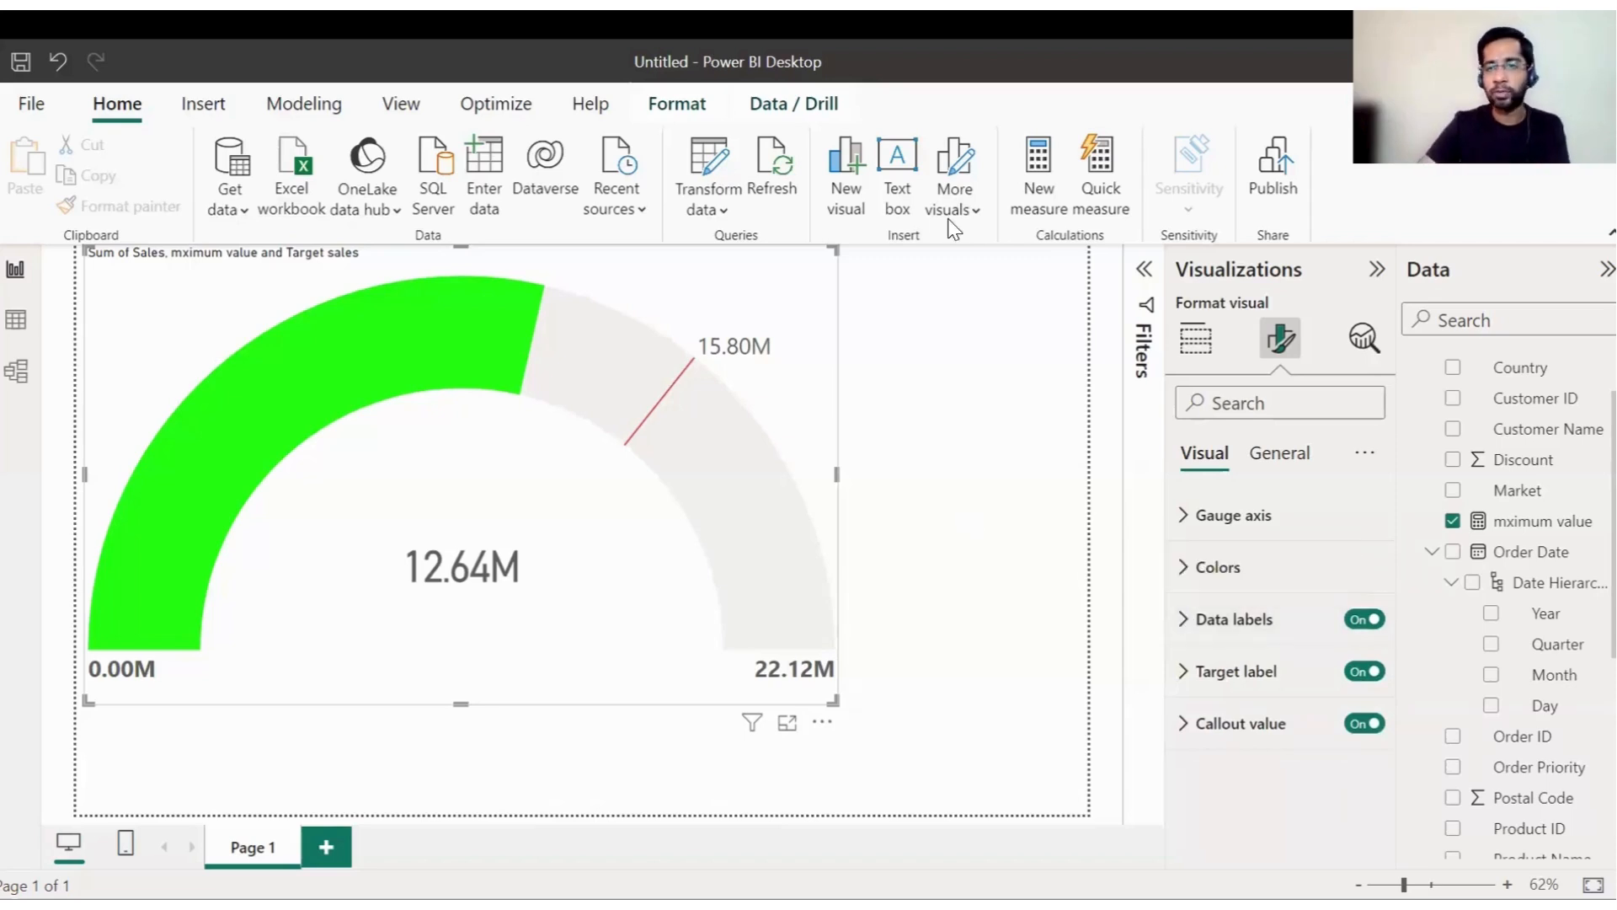
click(1196, 337)
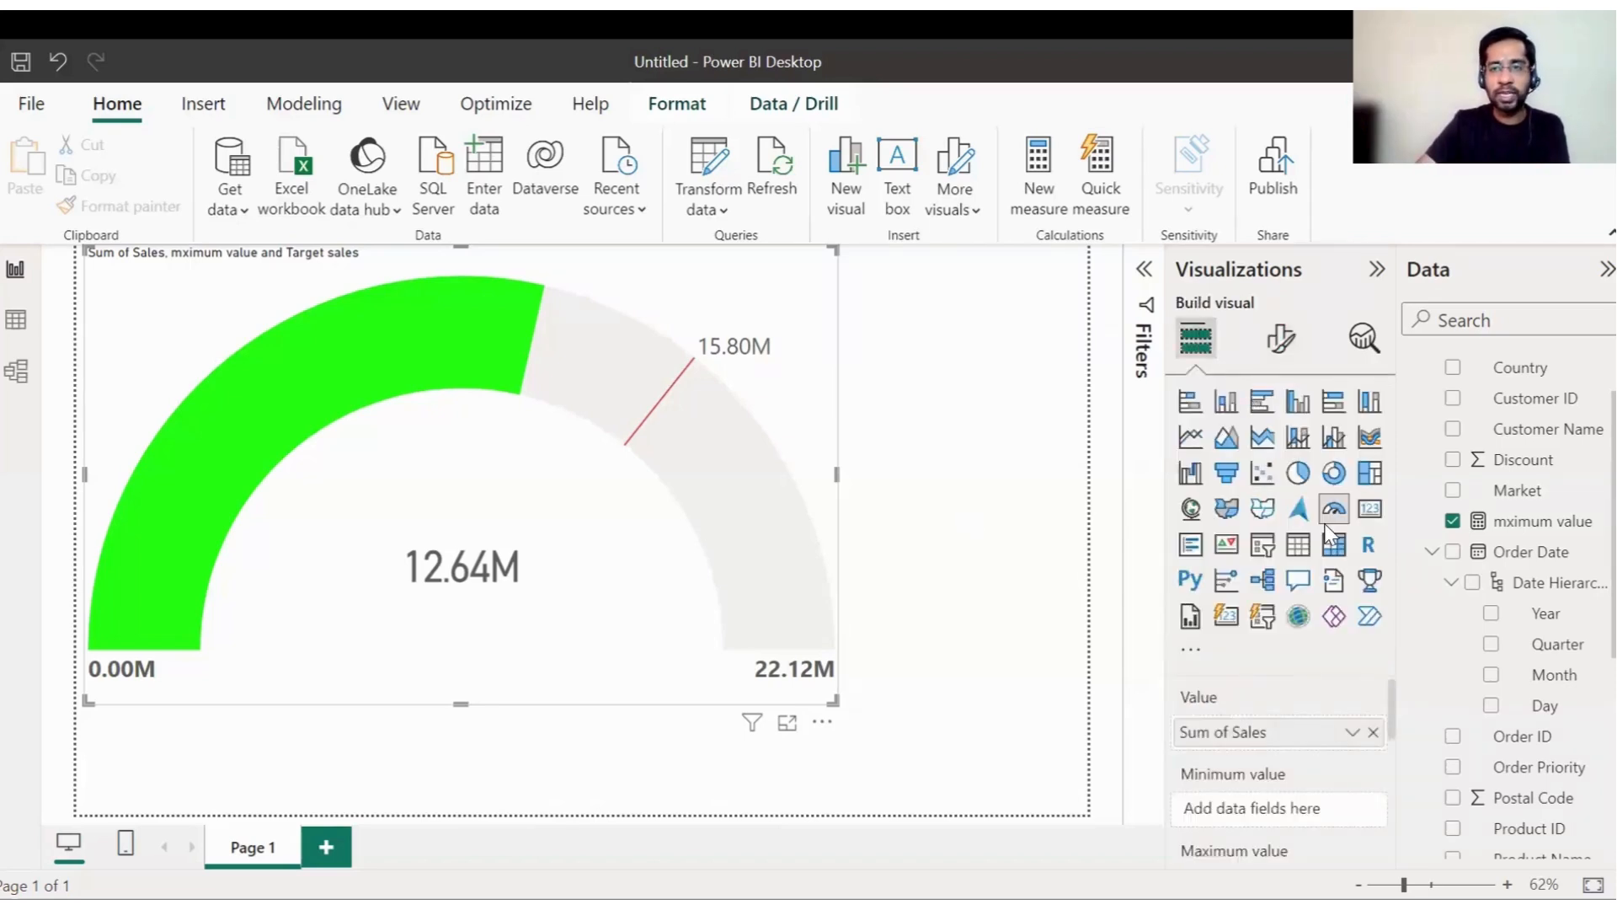